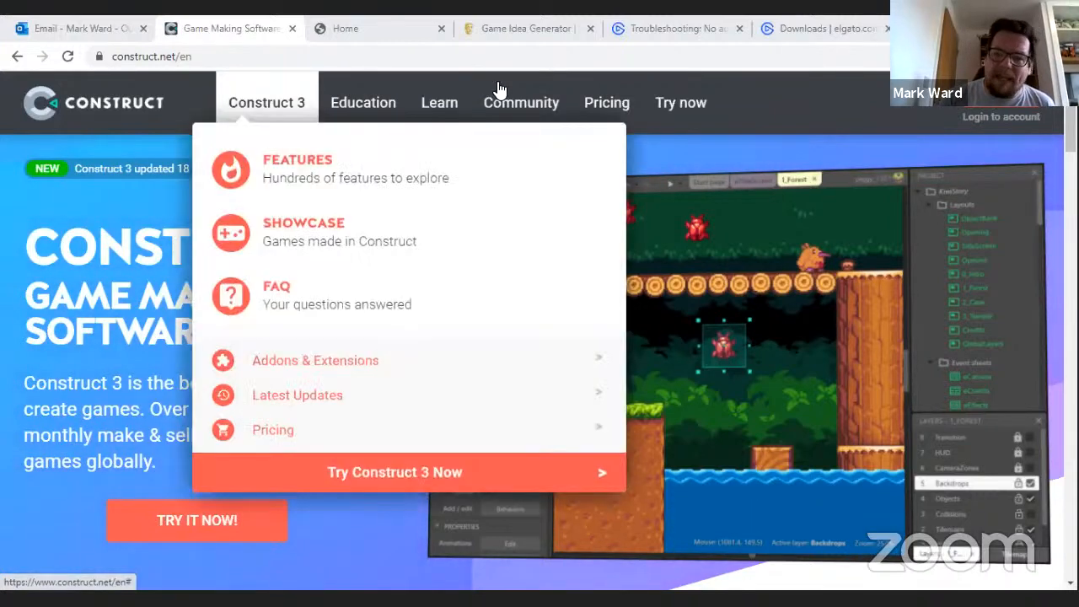
# Open the Construct 3 free trial page and launch the editor from it
pyautogui.moveTo(511, 103)
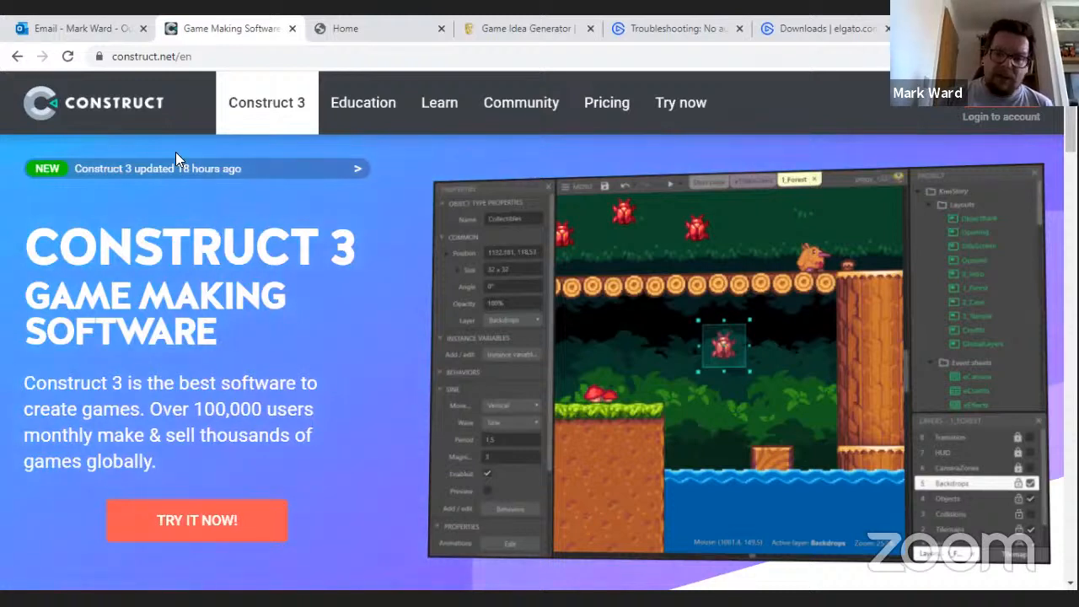
pyautogui.click(229, 523)
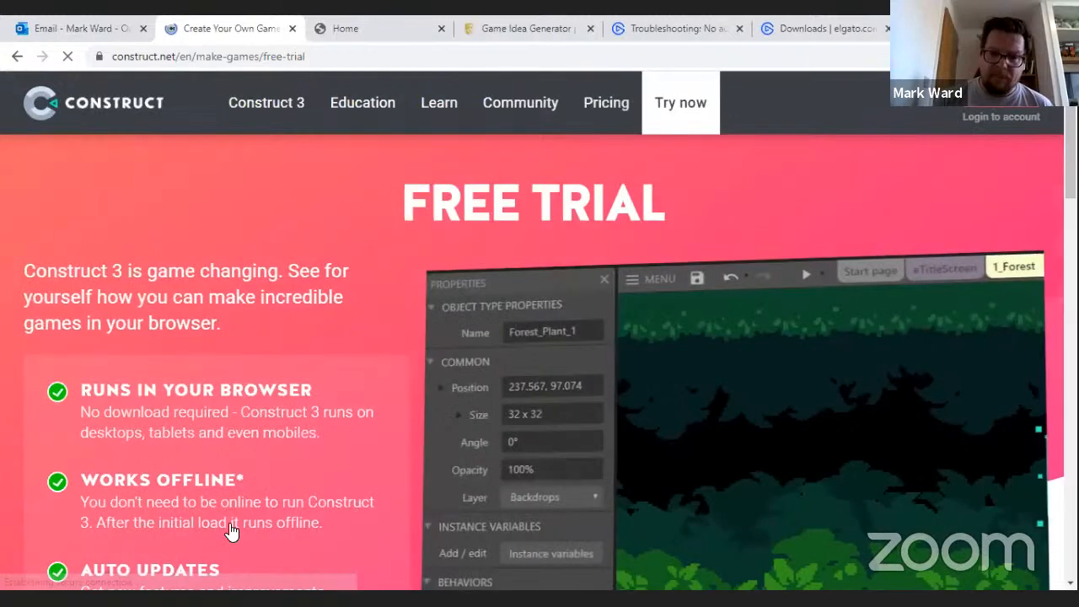
pyautogui.scroll(-3, 232, 529)
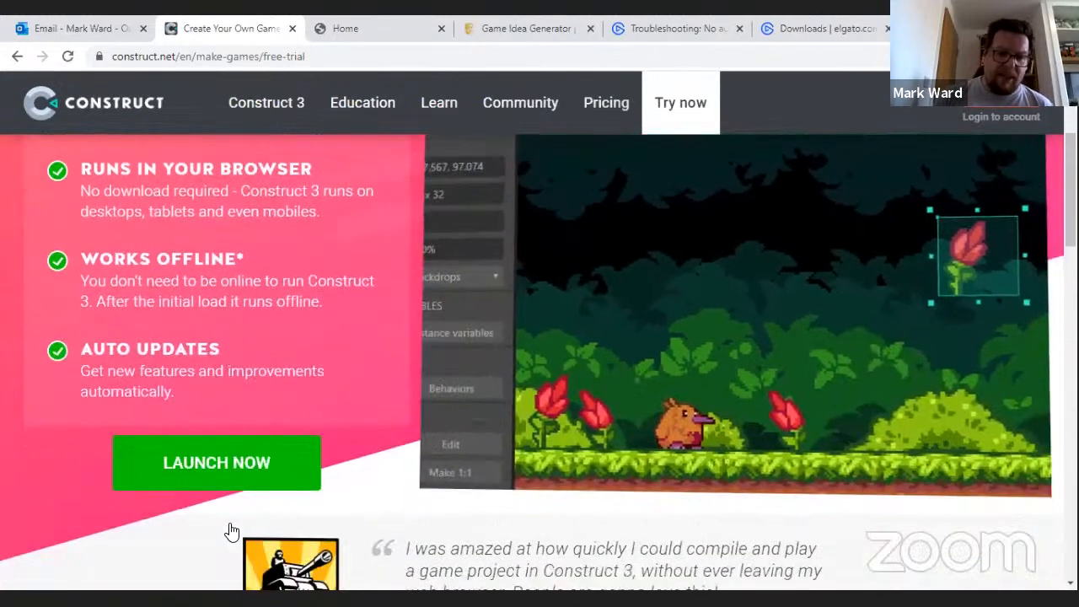
pyautogui.click(245, 458)
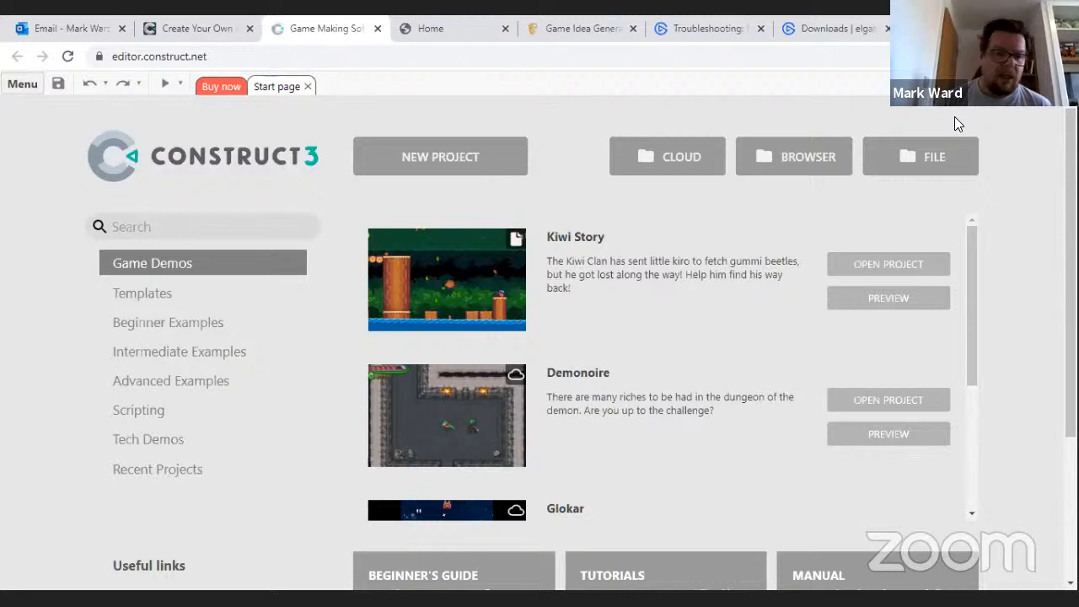
# Open the project file runthegauntlet-session2.c3p from the Part Baked Games Workshop folder
pyautogui.click(902, 158)
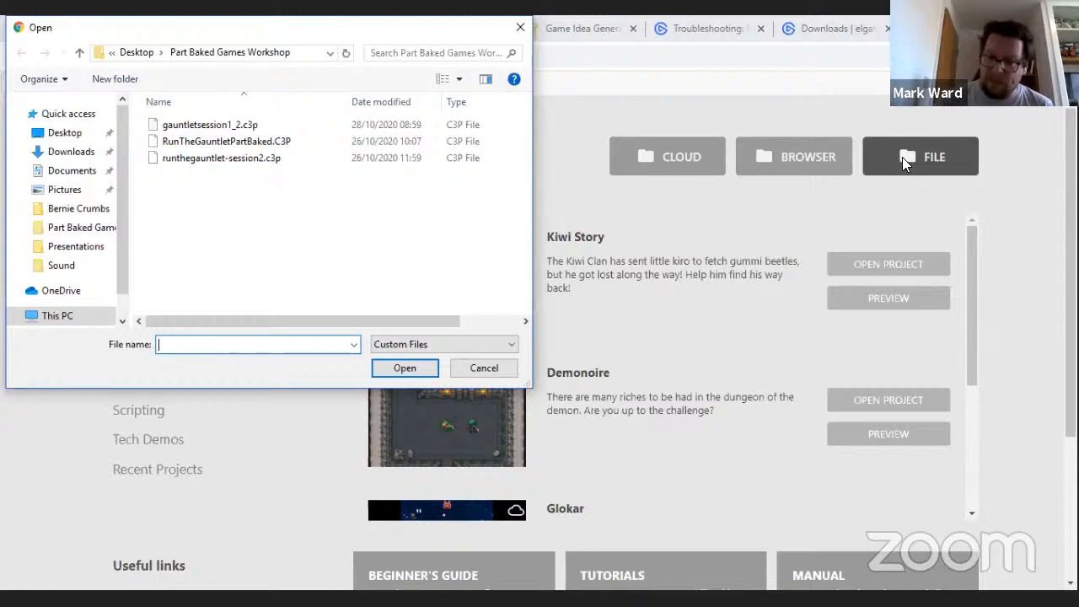
pyautogui.click(239, 158)
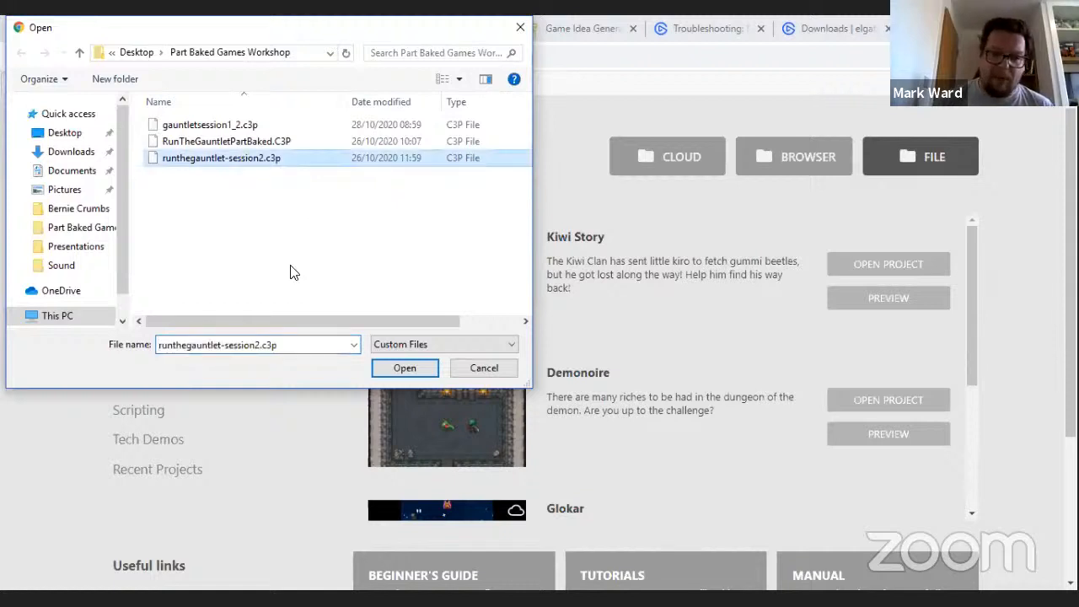
pyautogui.click(410, 368)
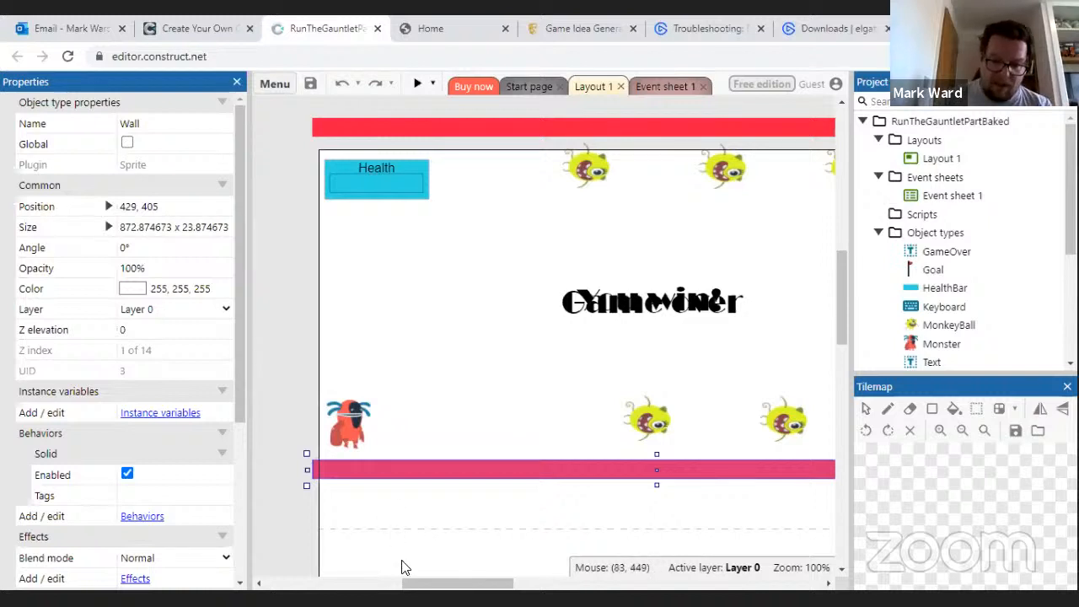
# Look over Layout 1 from the monster to the goal flag, including the GameOver text's properties, and preview the game
pyautogui.moveTo(434, 583); pyautogui.dragTo(452, 585)
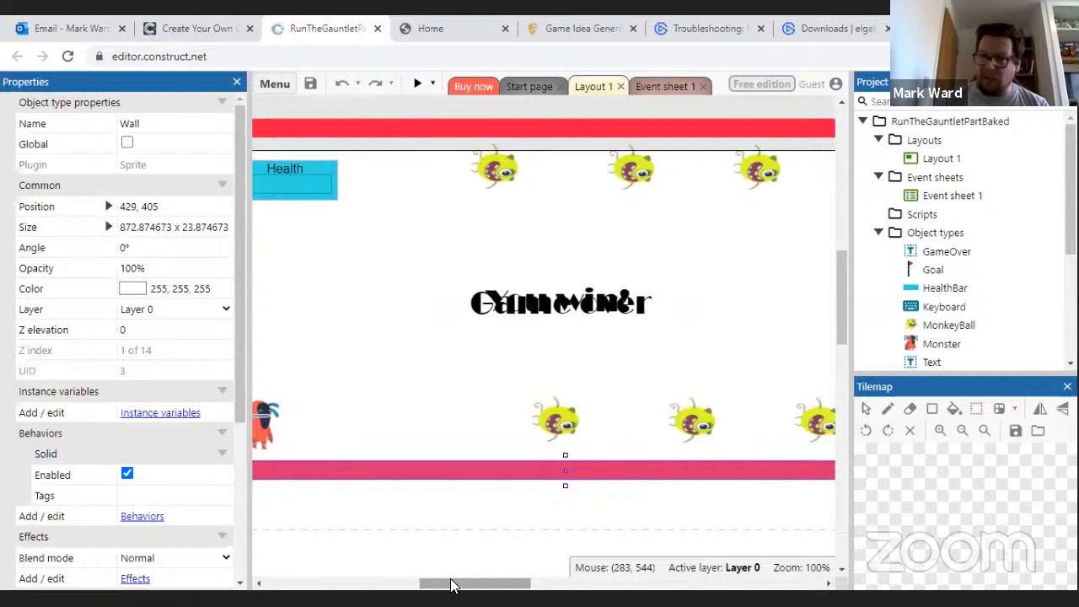
pyautogui.click(558, 377)
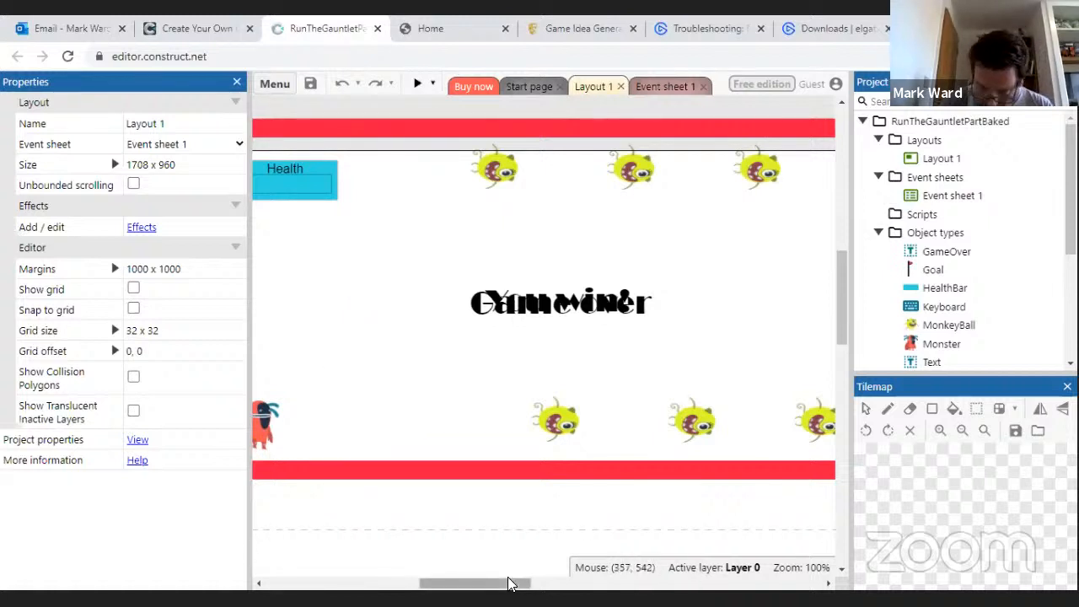
pyautogui.moveTo(510, 584); pyautogui.dragTo(549, 583)
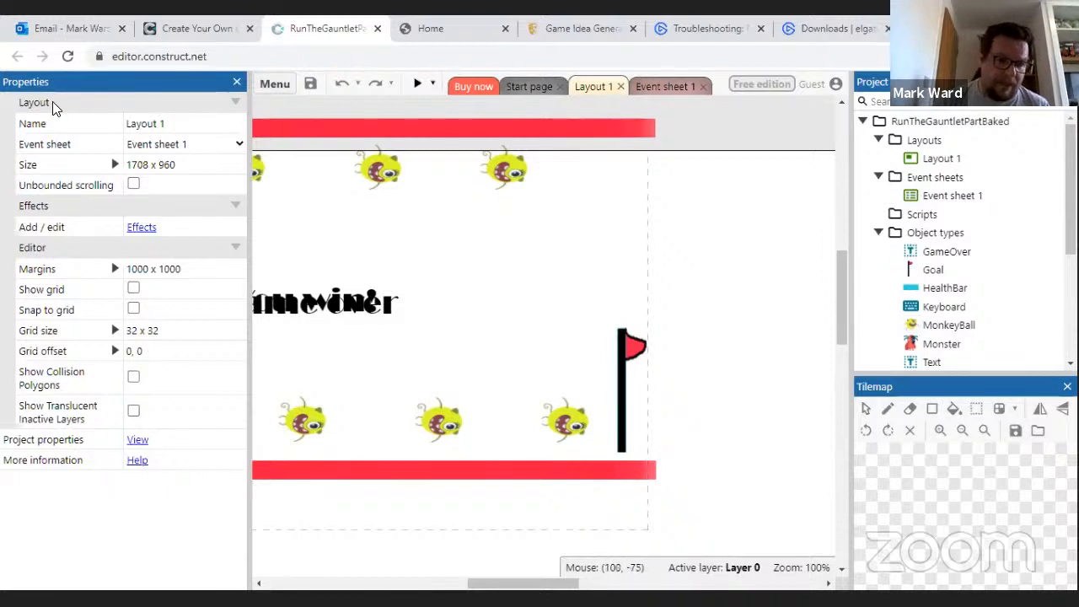
pyautogui.click(949, 250)
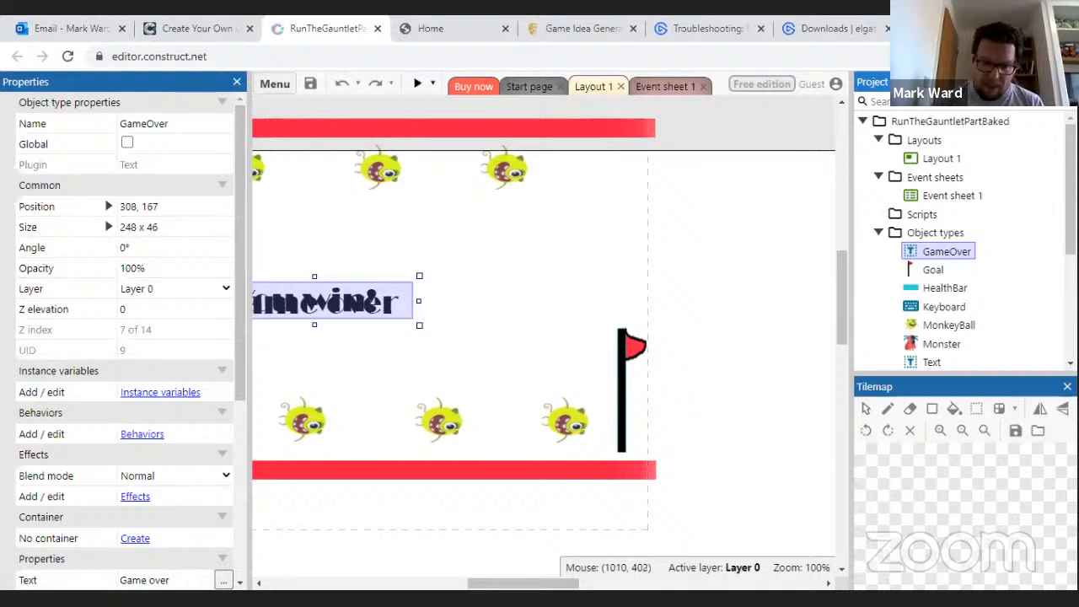
pyautogui.moveTo(537, 584); pyautogui.dragTo(480, 585)
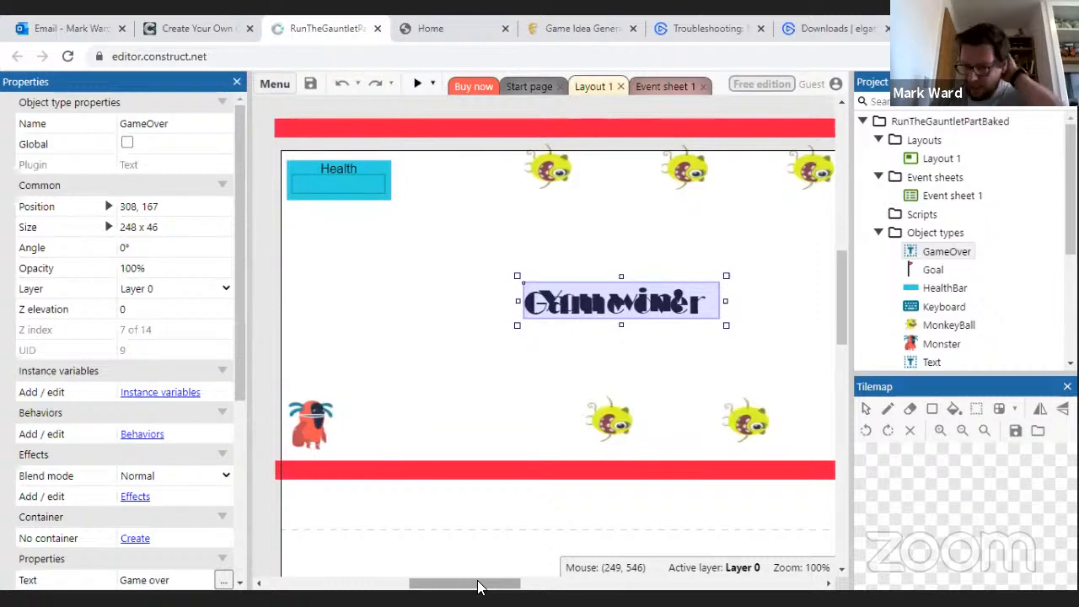
pyautogui.click(417, 87)
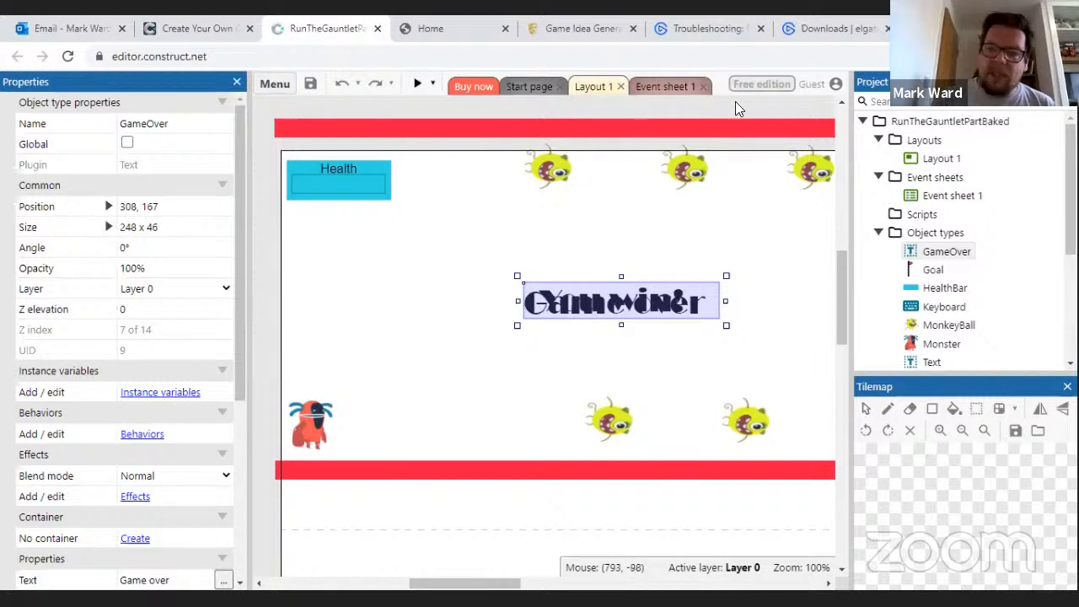
# Add an event to Event sheet 1 with the Monster condition "On collision with another object", using MonkeyBall as the object
pyautogui.click(681, 86)
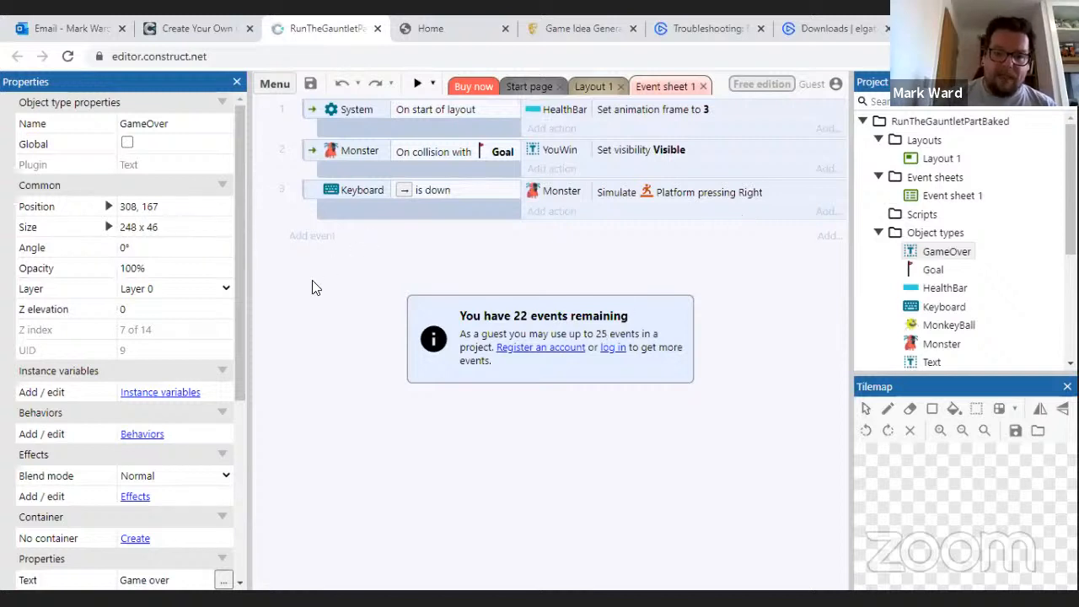
pyautogui.click(319, 238)
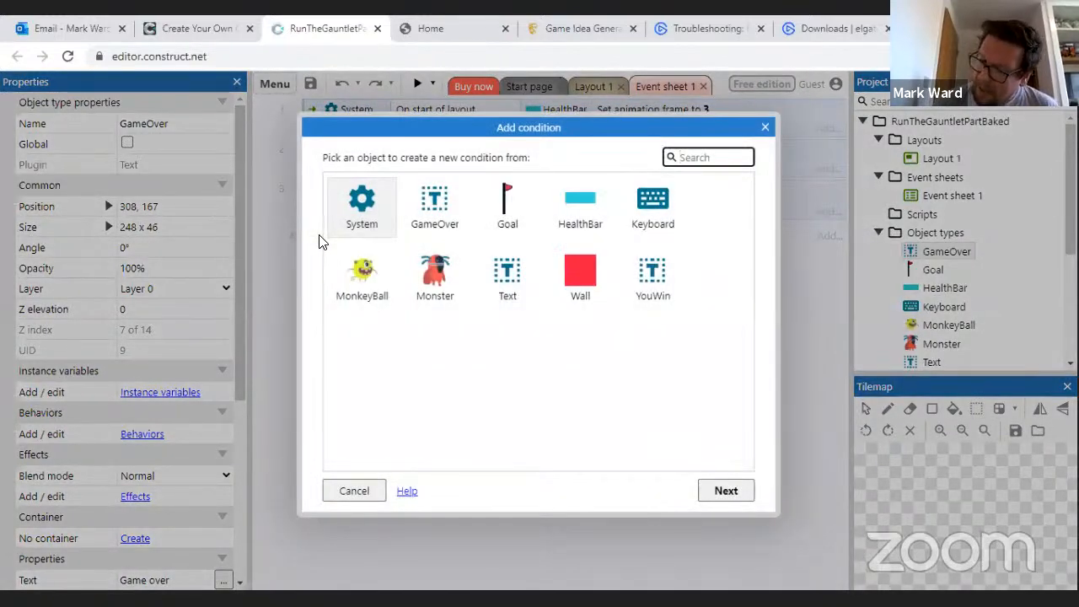
pyautogui.click(445, 287)
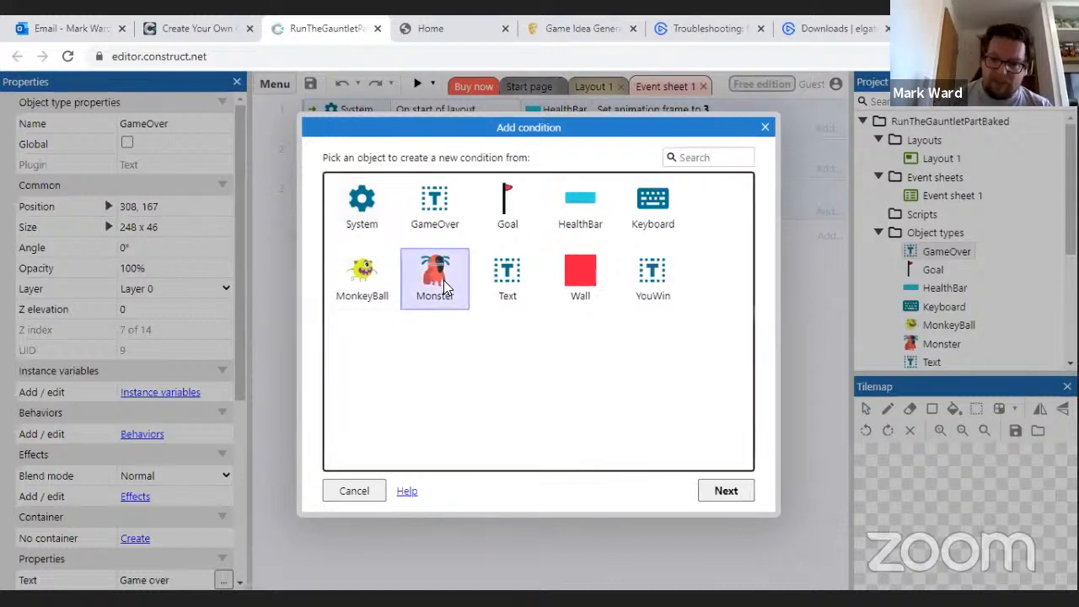
pyautogui.click(725, 493)
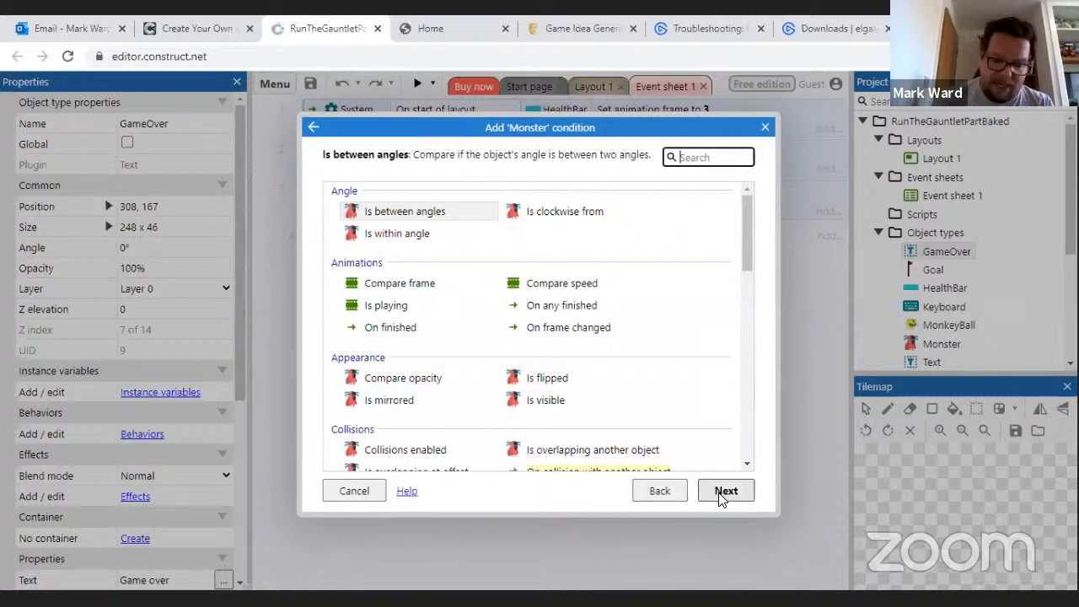
pyautogui.write('coll')
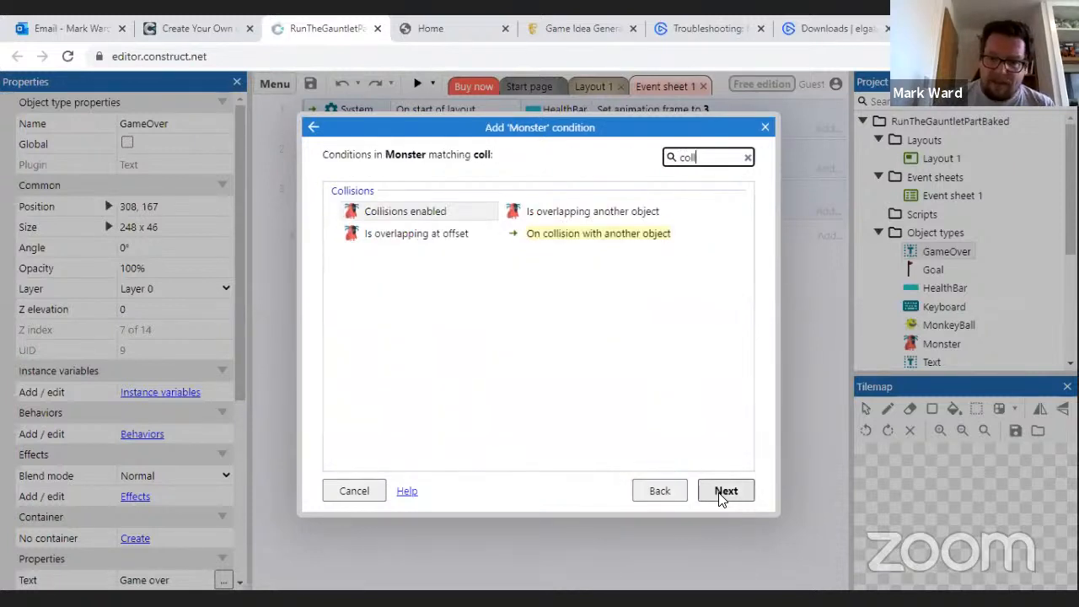
pyautogui.click(593, 236)
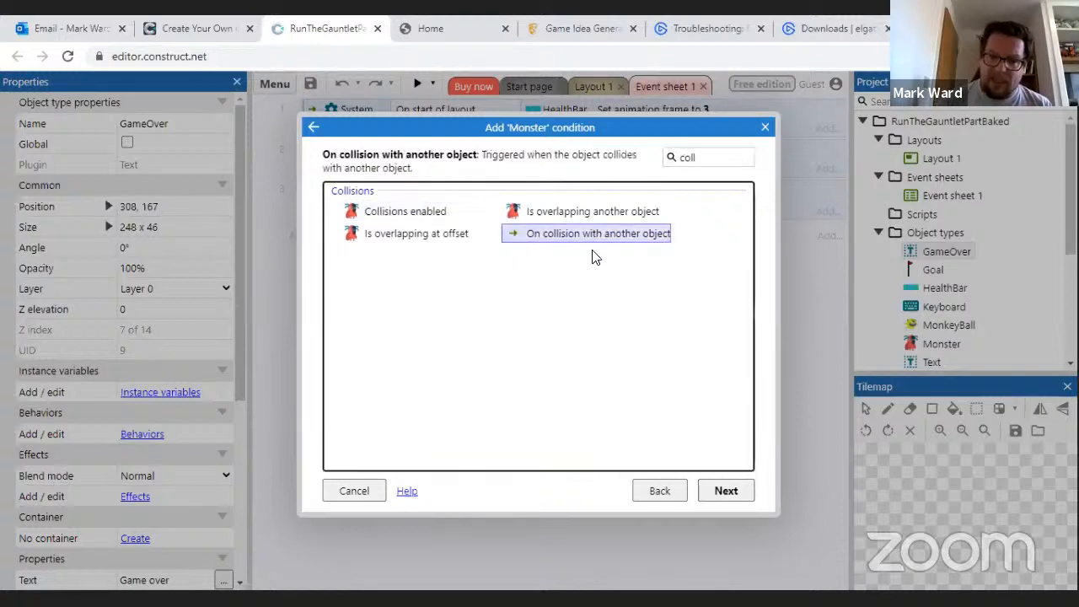
pyautogui.click(726, 492)
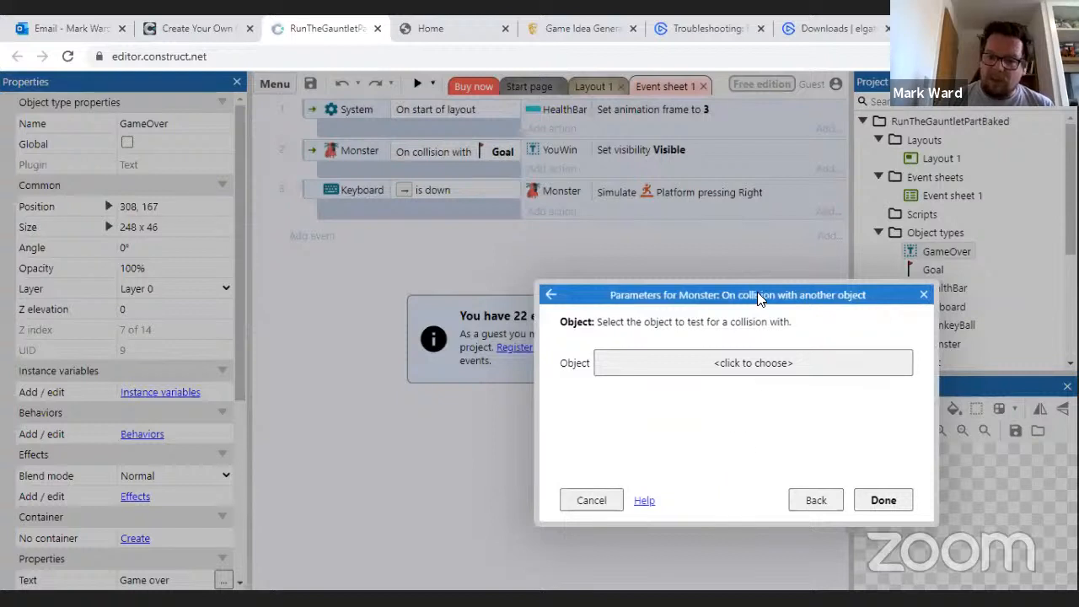
pyautogui.moveTo(757, 292); pyautogui.dragTo(611, 180)
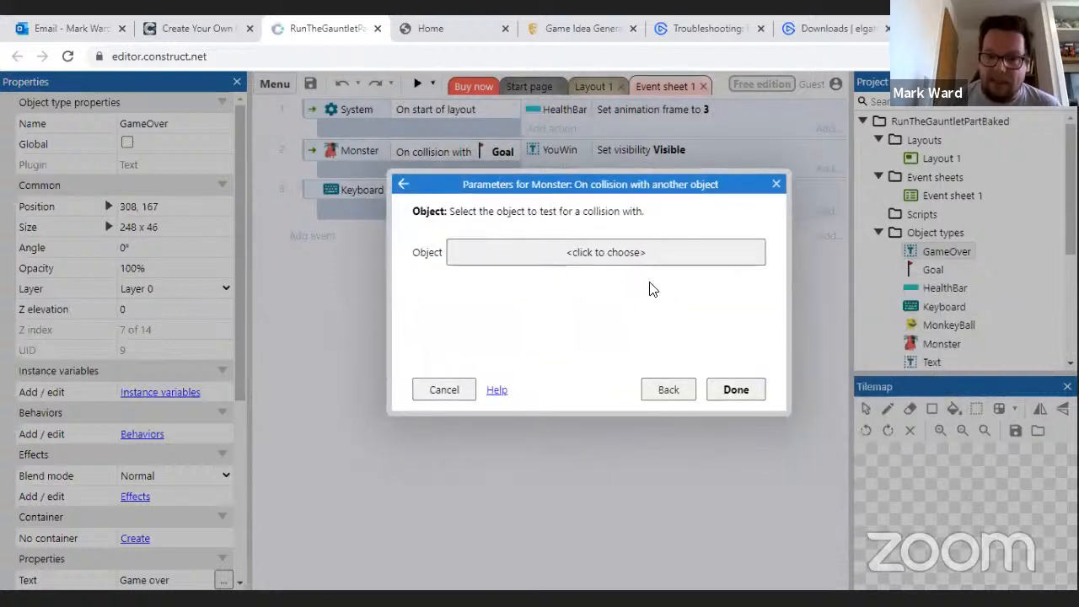
pyautogui.click(591, 253)
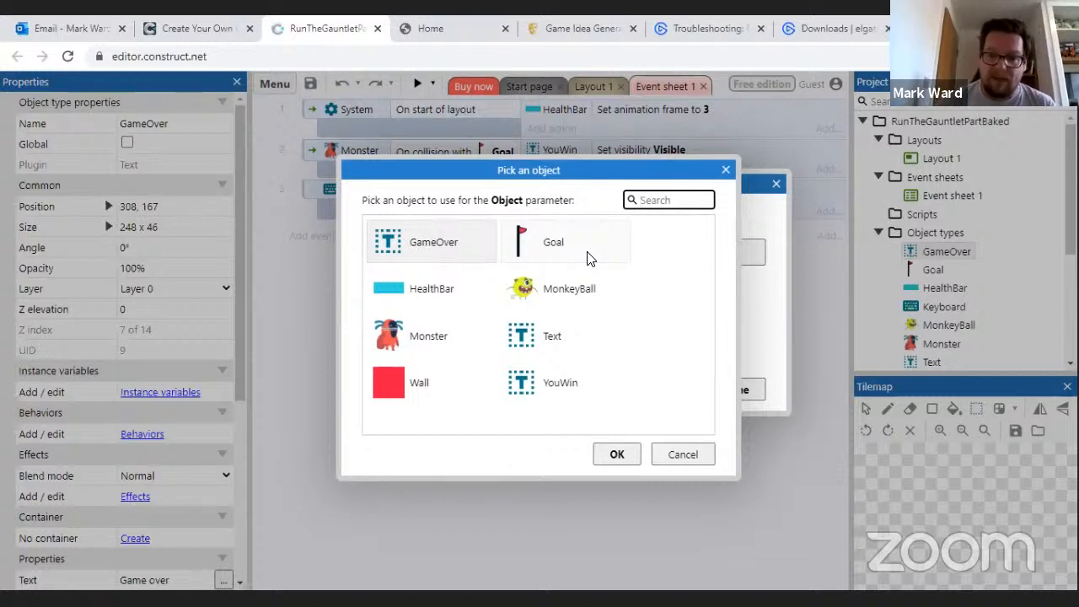
pyautogui.click(544, 289)
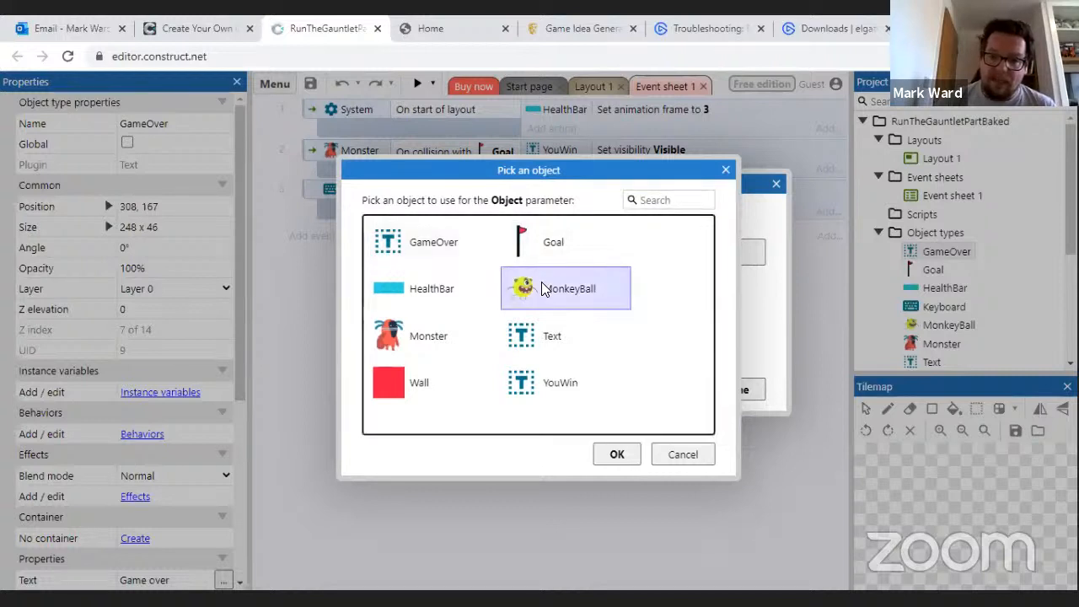
pyautogui.click(613, 454)
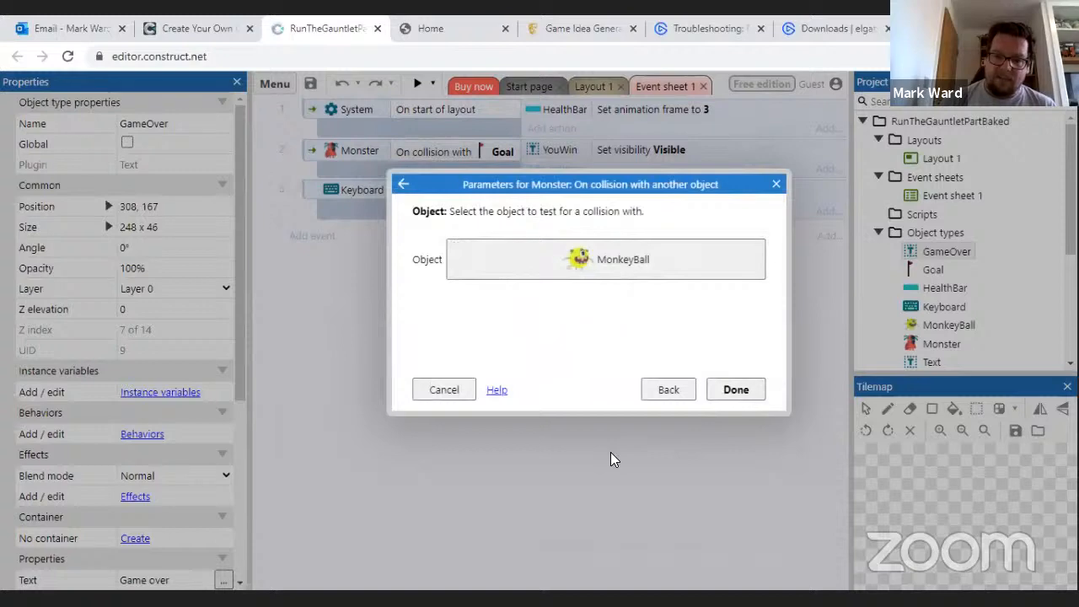
pyautogui.click(725, 392)
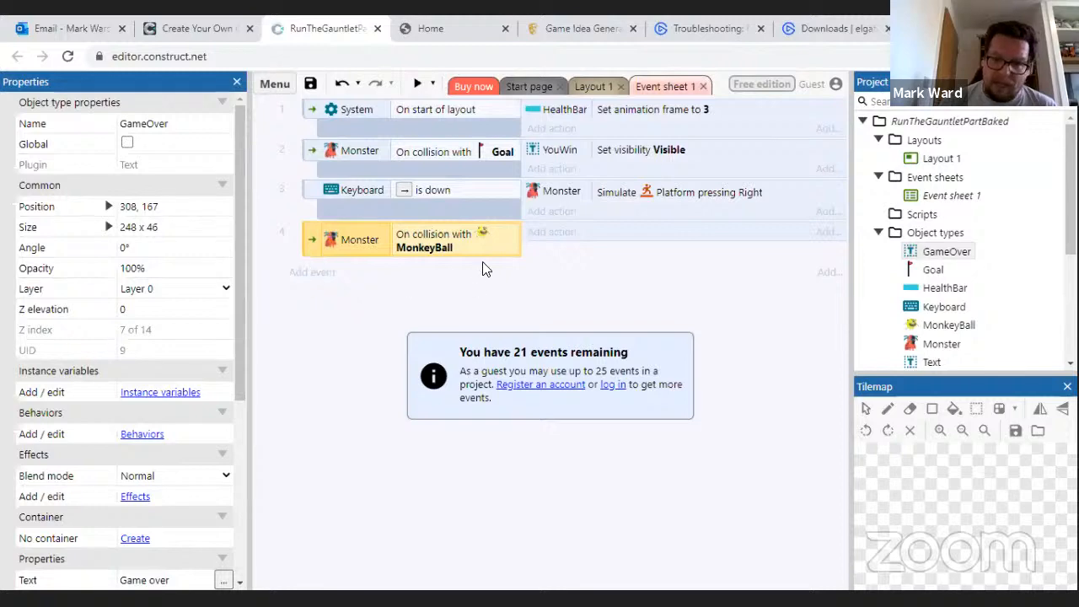
pyautogui.click(312, 281)
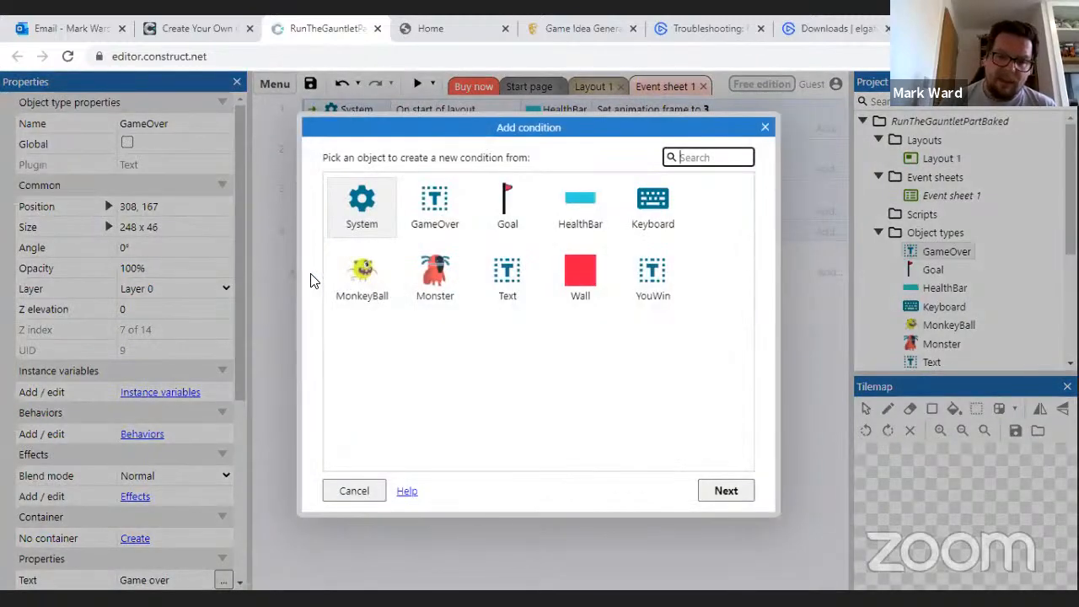
pyautogui.click(442, 287)
pyautogui.click(742, 496)
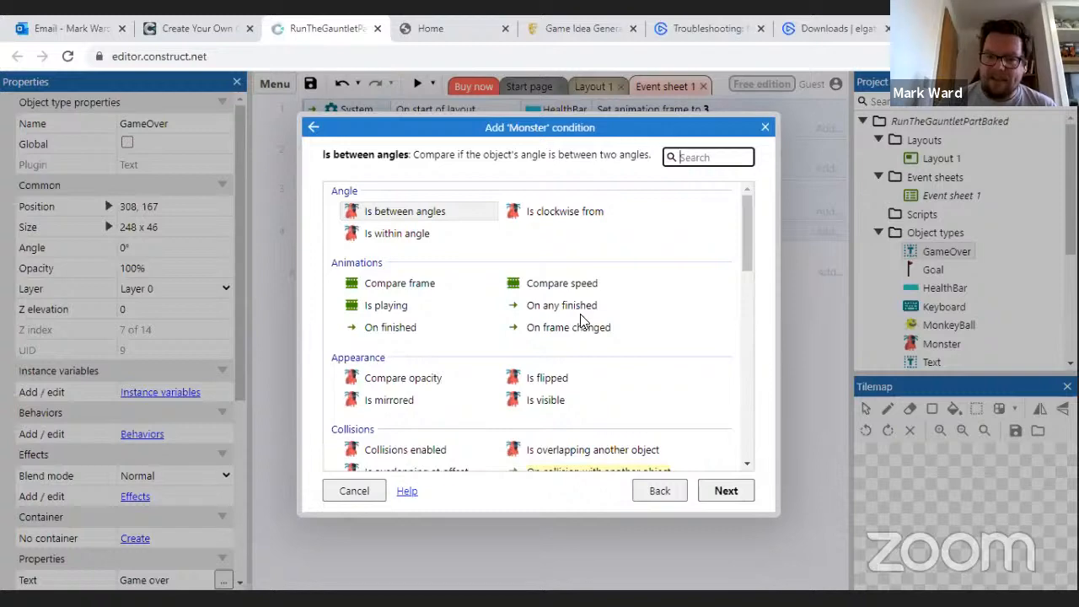
pyautogui.moveTo(744, 224); pyautogui.dragTo(747, 197)
pyautogui.click(706, 157)
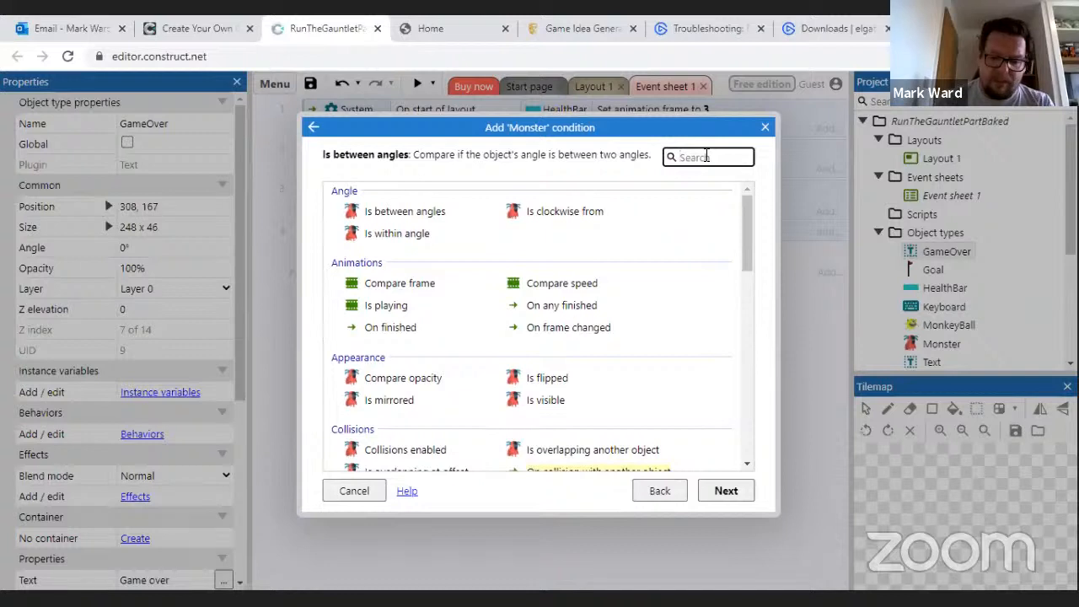
pyautogui.write('colli')
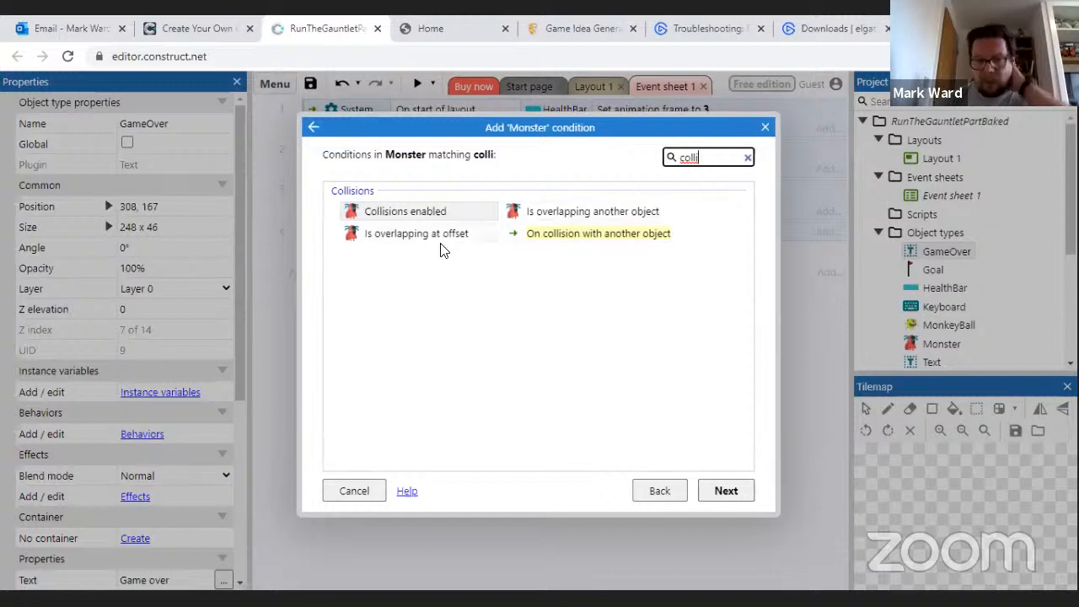
pyautogui.doubleClick(604, 235)
pyautogui.click(602, 255)
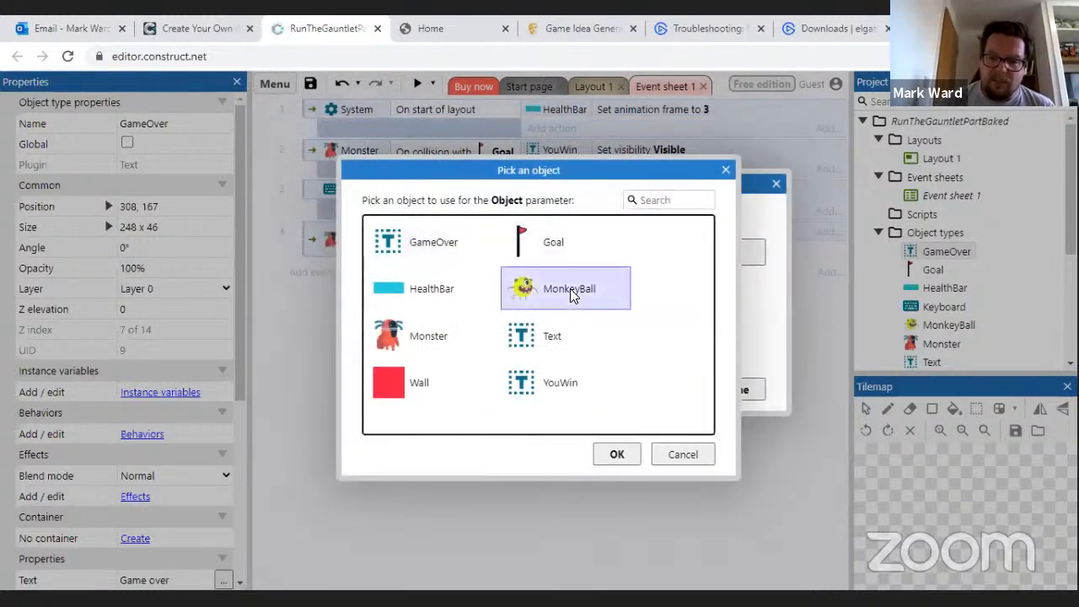
pyautogui.click(614, 454)
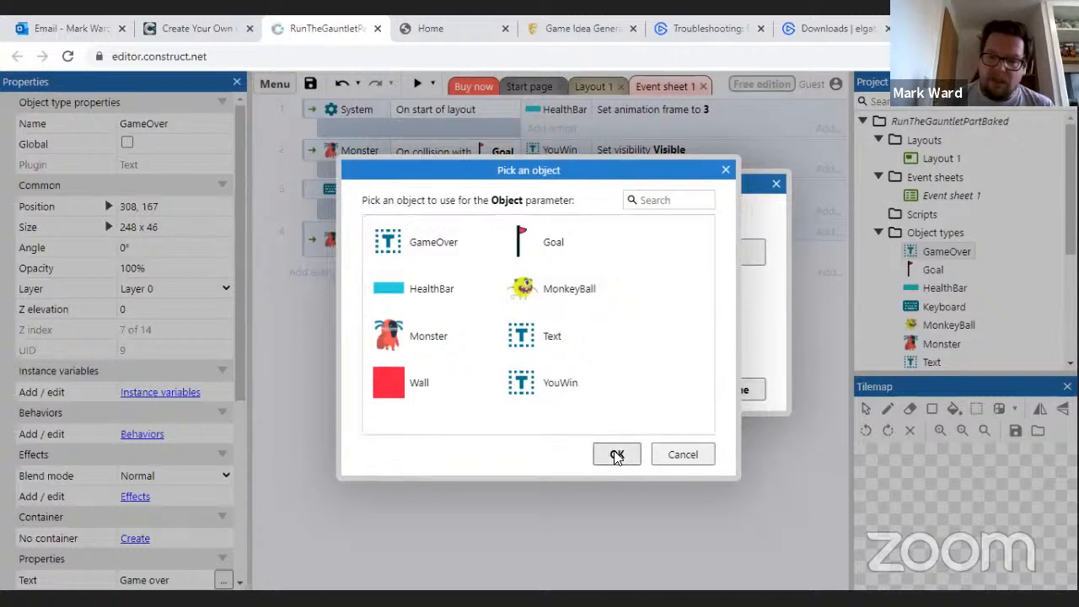
pyautogui.click(566, 290)
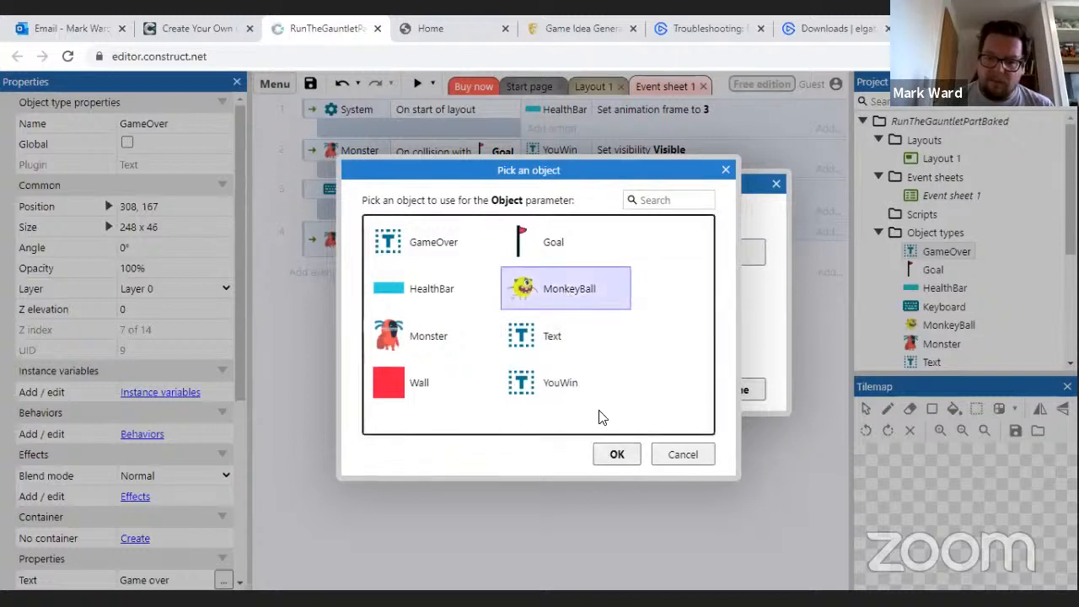
pyautogui.click(617, 455)
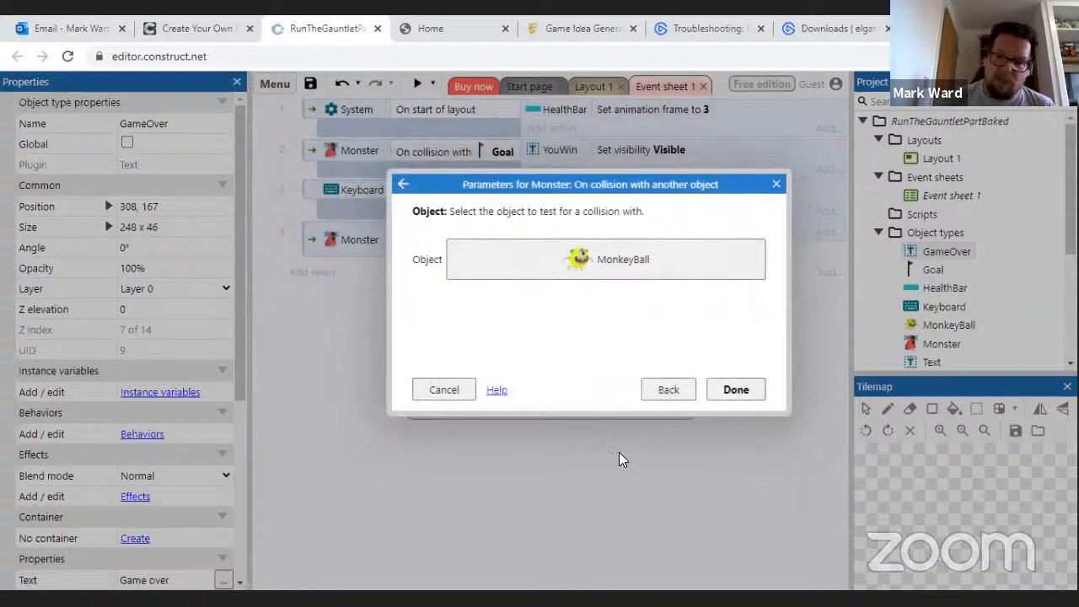
pyautogui.click(428, 388)
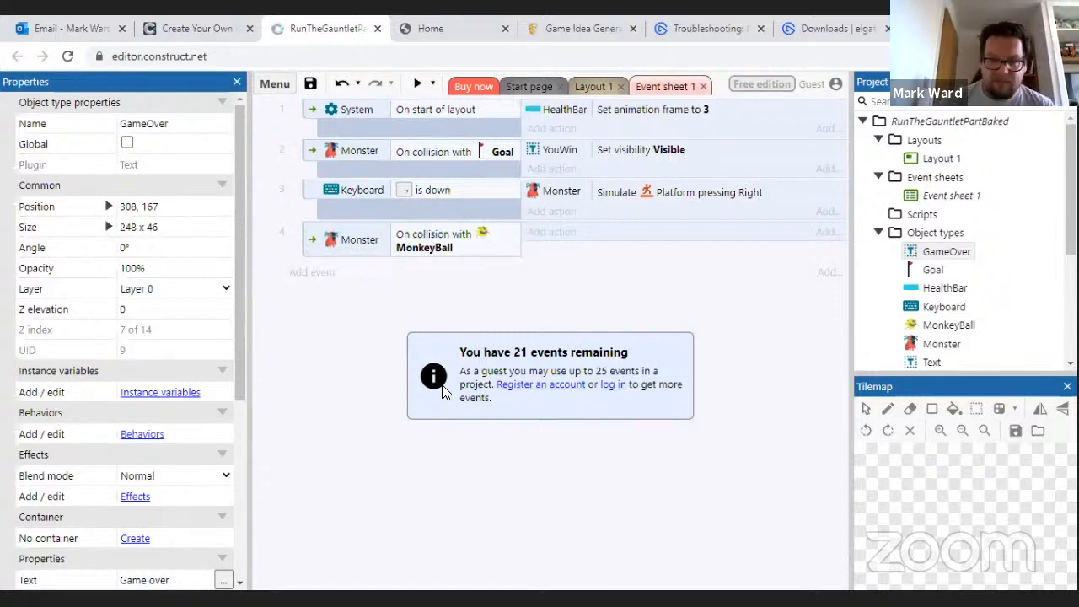
# Add a Destroy action for the Monster to the event where the Monster collides with MonkeyBall
pyautogui.click(546, 233)
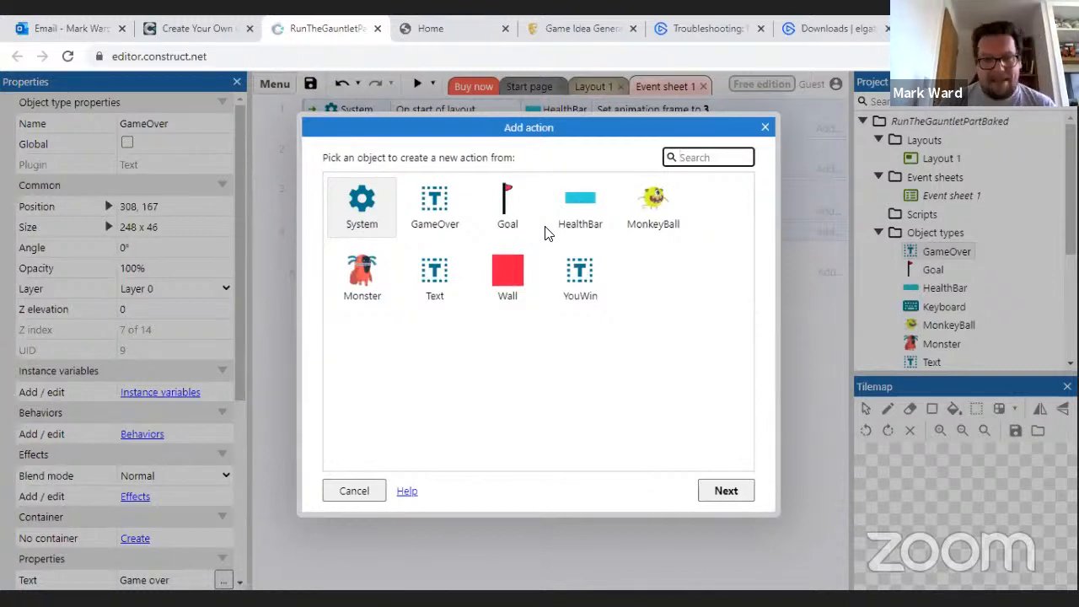
pyautogui.click(362, 281)
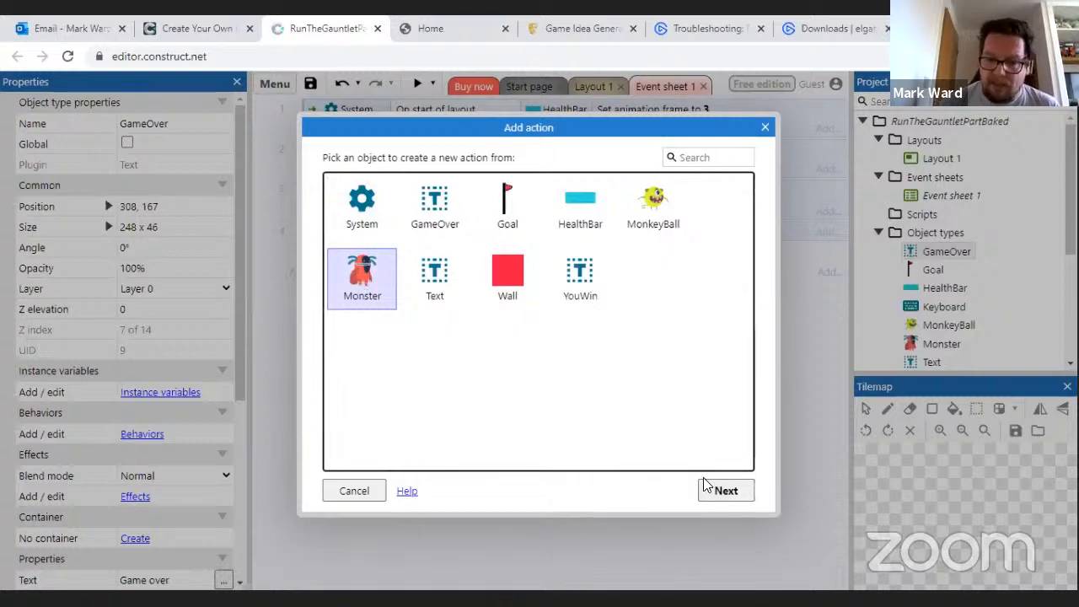
pyautogui.click(723, 491)
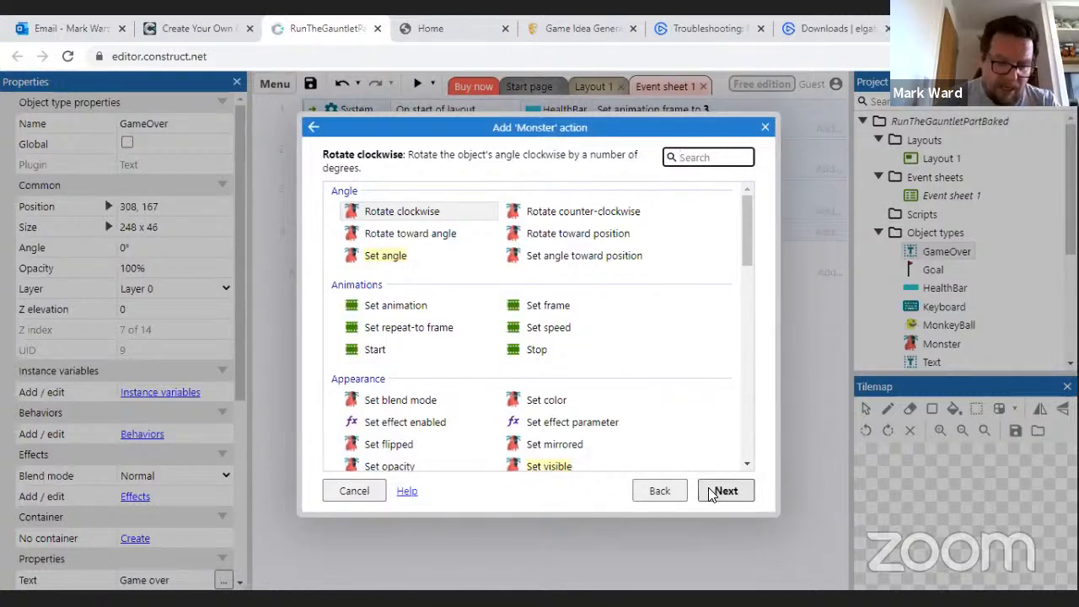
pyautogui.write('dest')
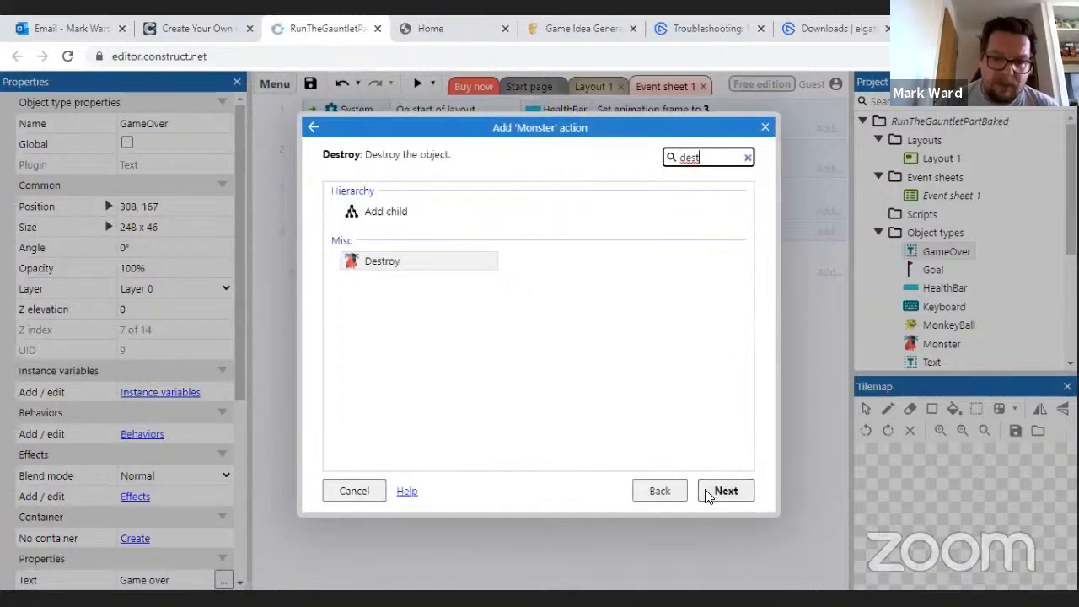
pyautogui.click(426, 261)
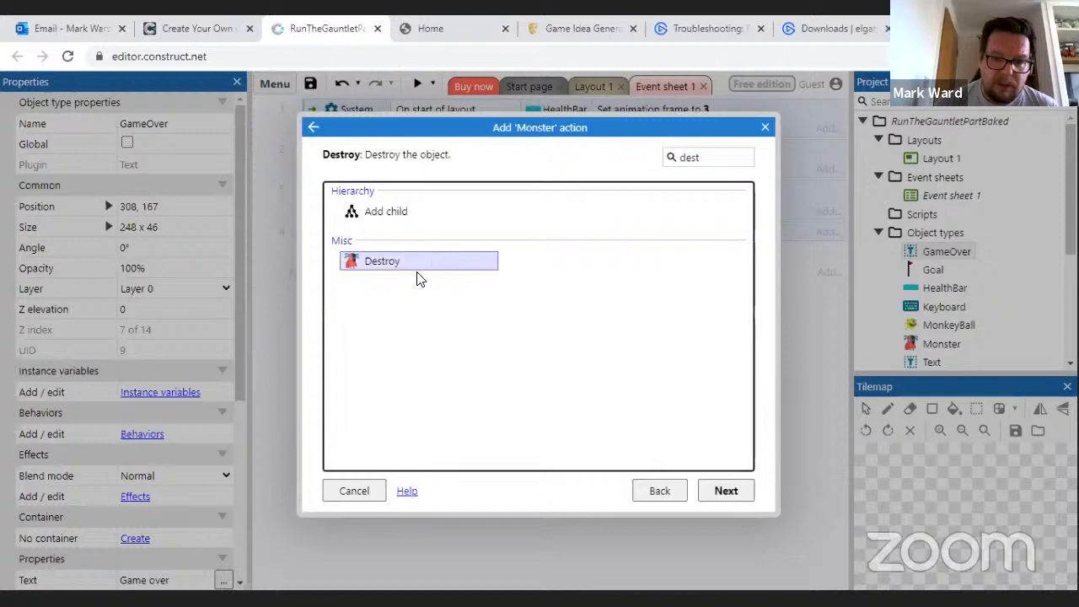
pyautogui.click(727, 491)
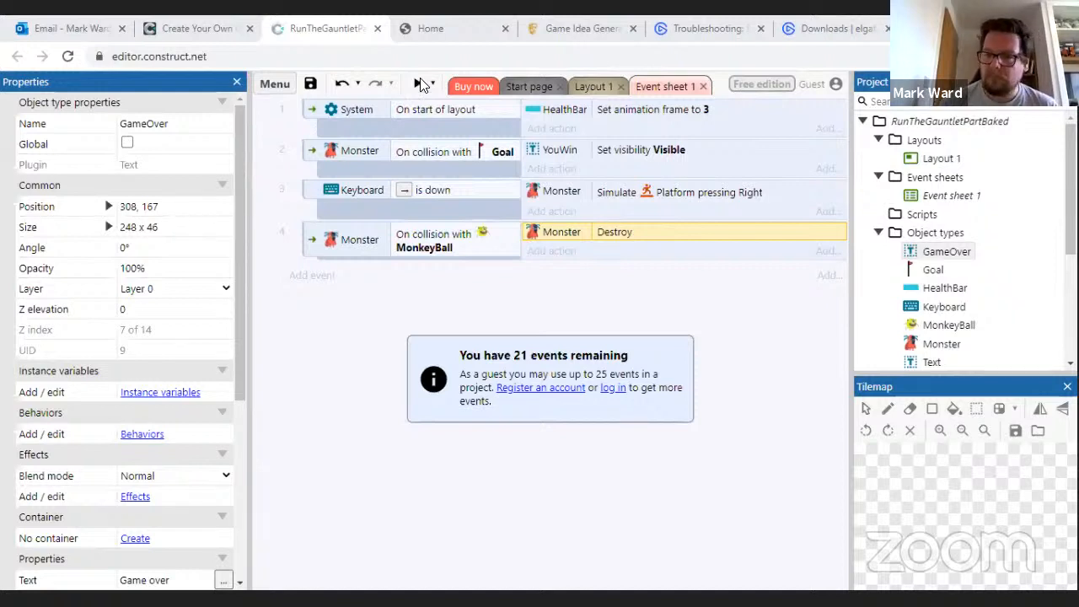
pyautogui.click(863, 122)
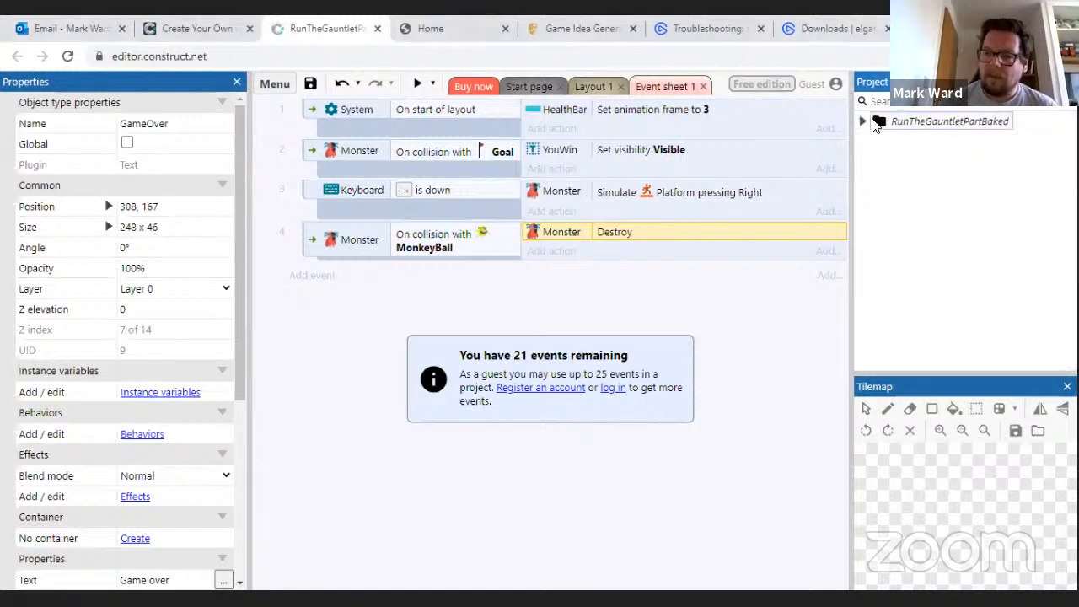
pyautogui.click(863, 122)
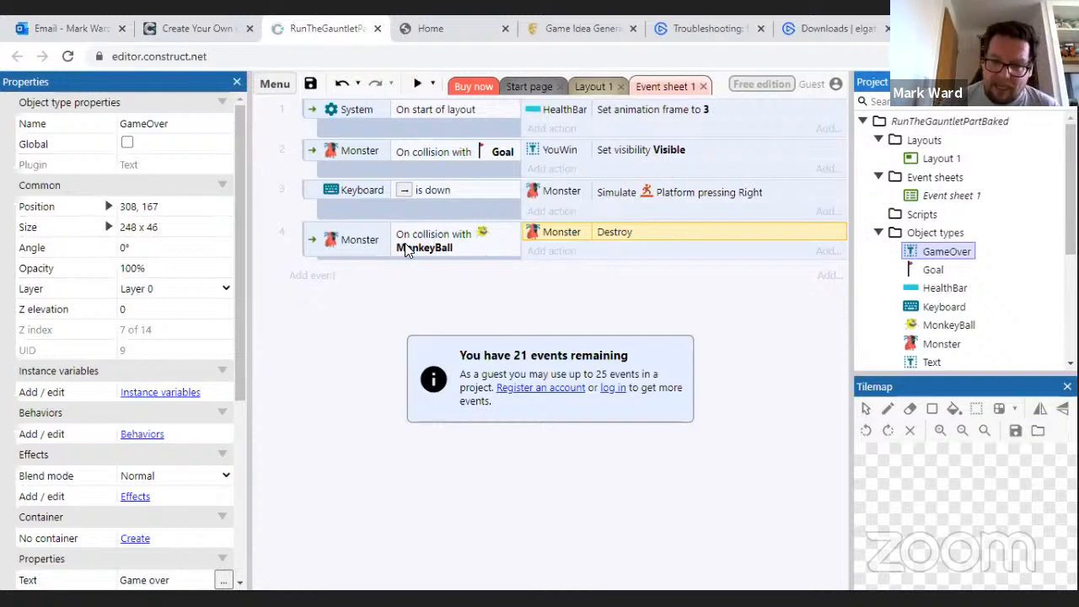
# Add a GameOver "Set visible" action to the MonkeyBall collision event, with Visibility set to Visible
pyautogui.click(551, 252)
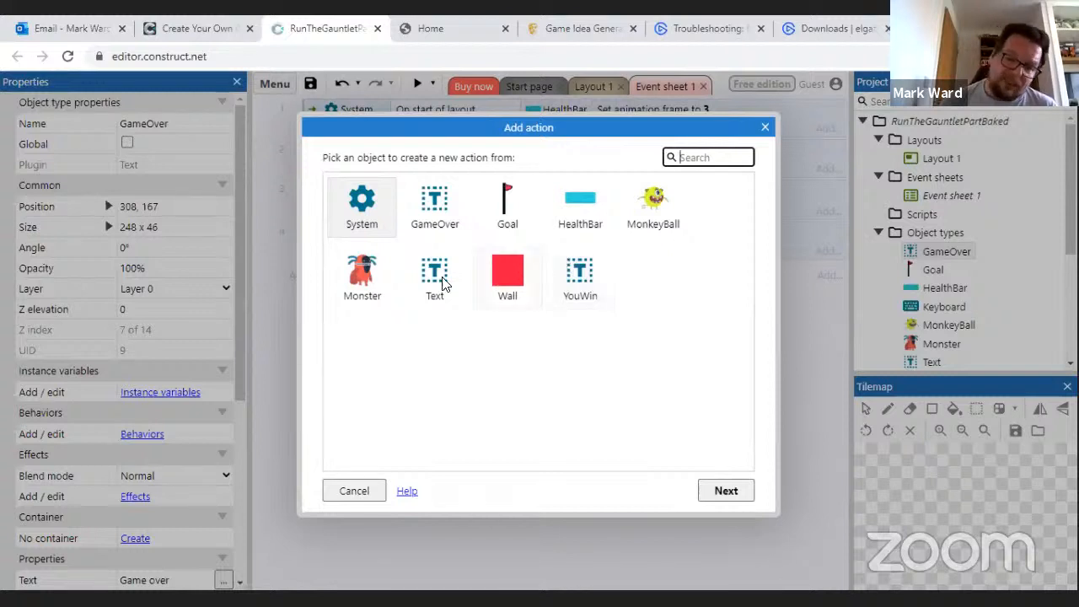
pyautogui.click(437, 209)
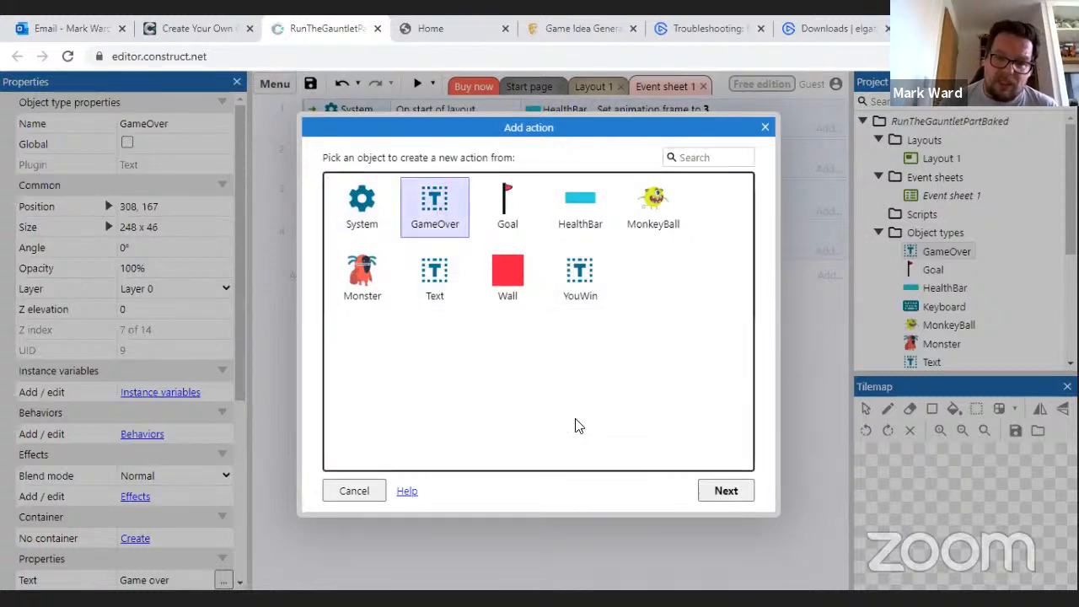
pyautogui.click(726, 491)
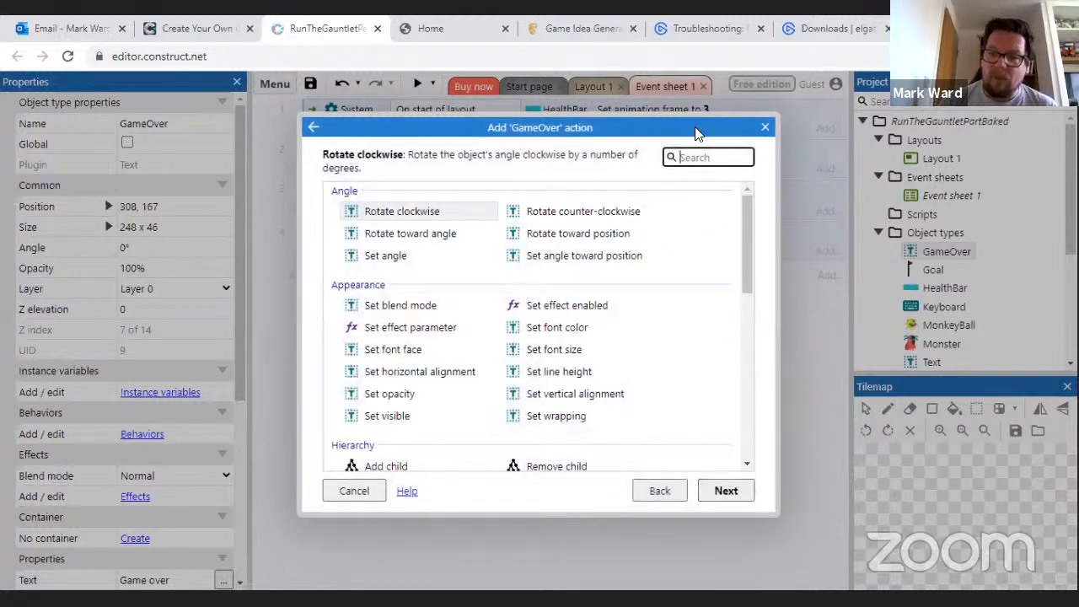
pyautogui.write('vsi')
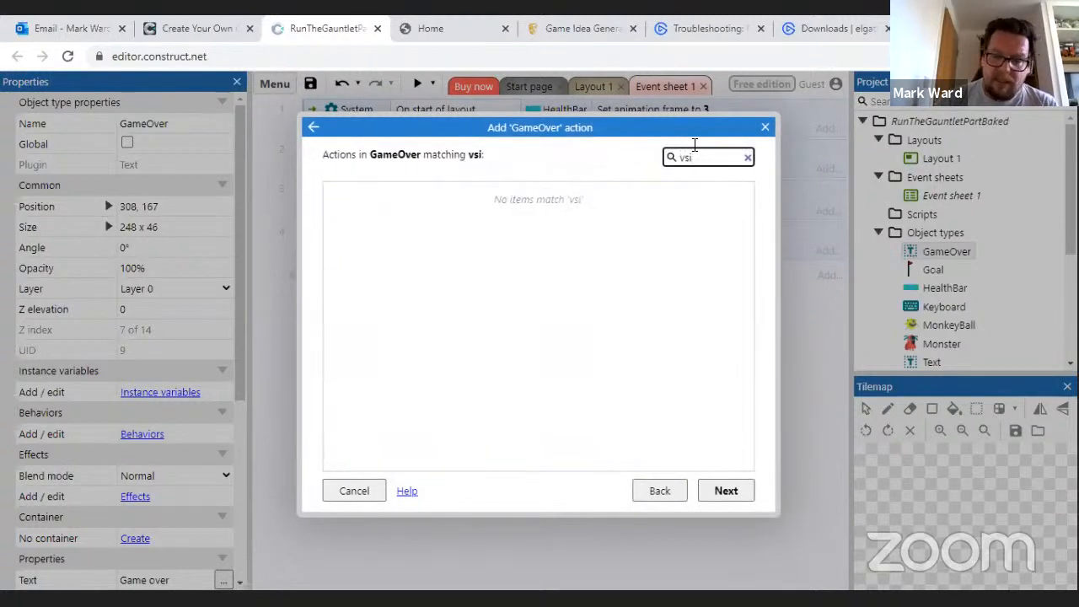
pyautogui.press('BackSpace')
pyautogui.press('BackSpace')
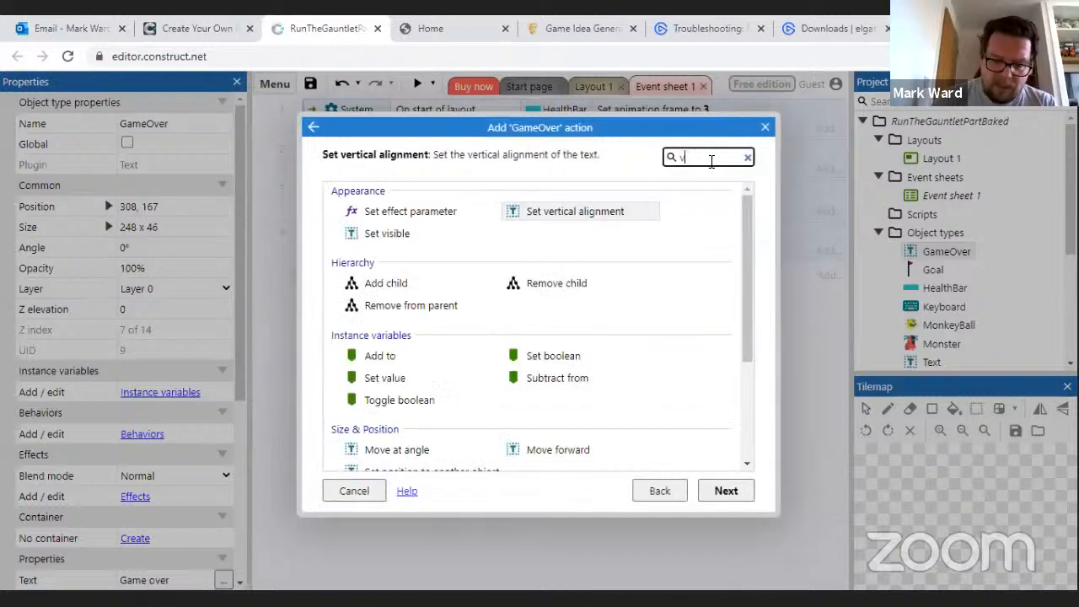
pyautogui.write('is')
pyautogui.click(384, 213)
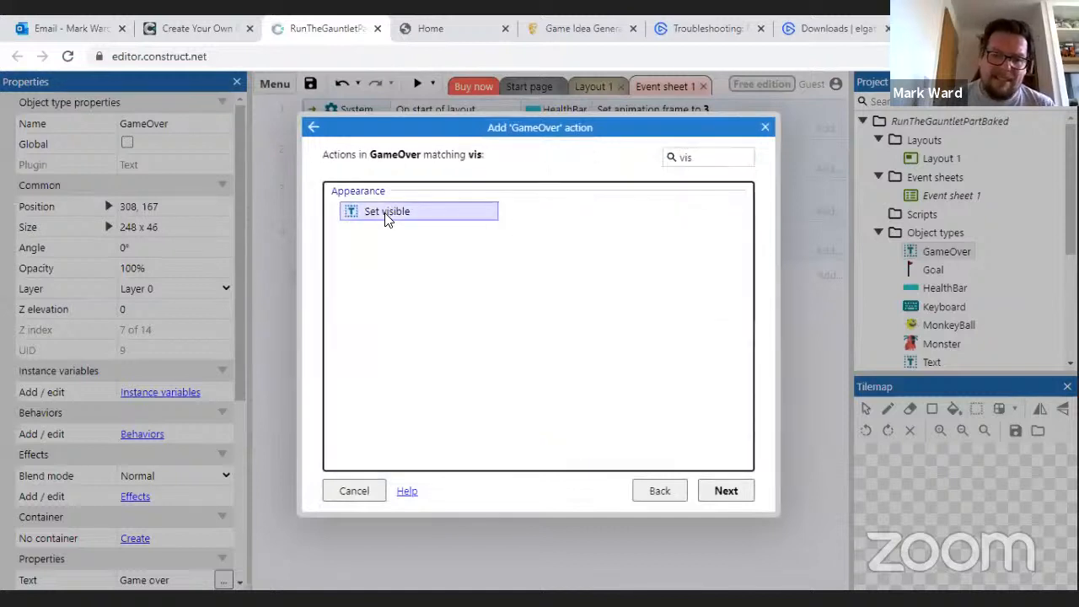
pyautogui.click(737, 498)
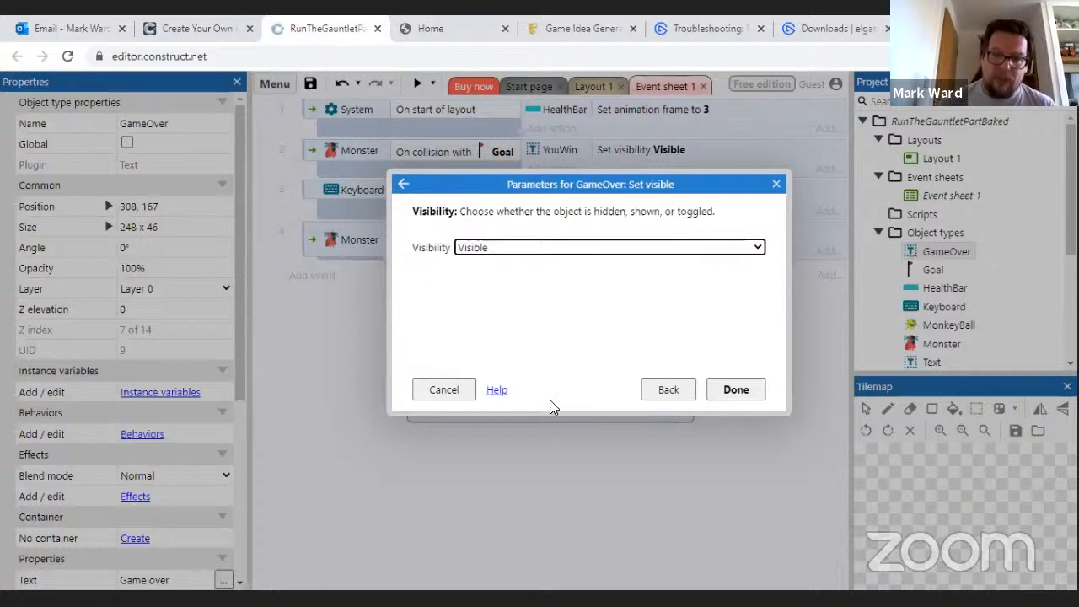
pyautogui.click(528, 255)
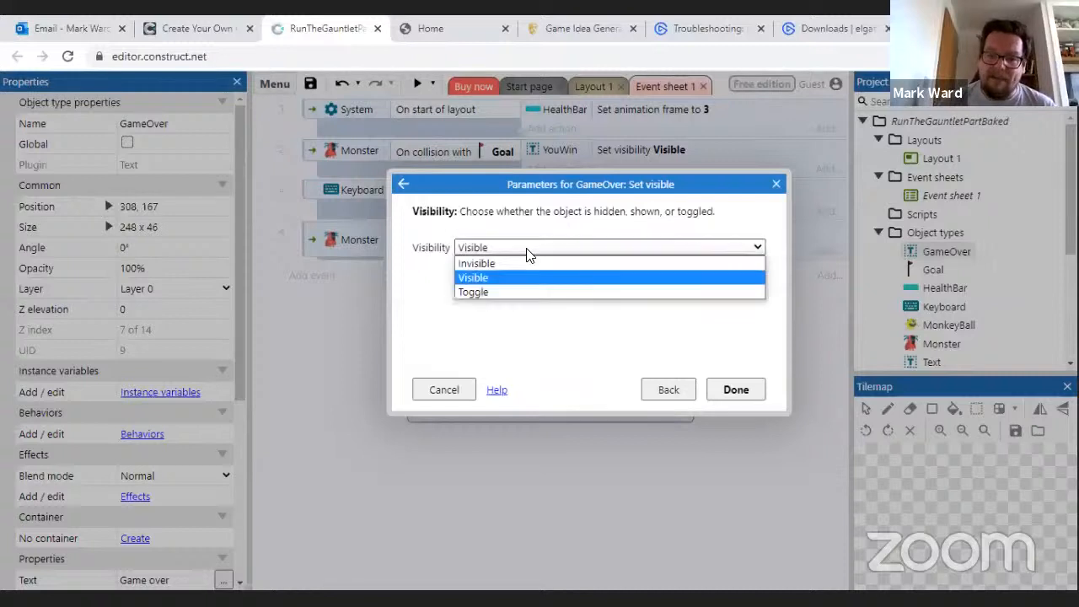
pyautogui.click(492, 277)
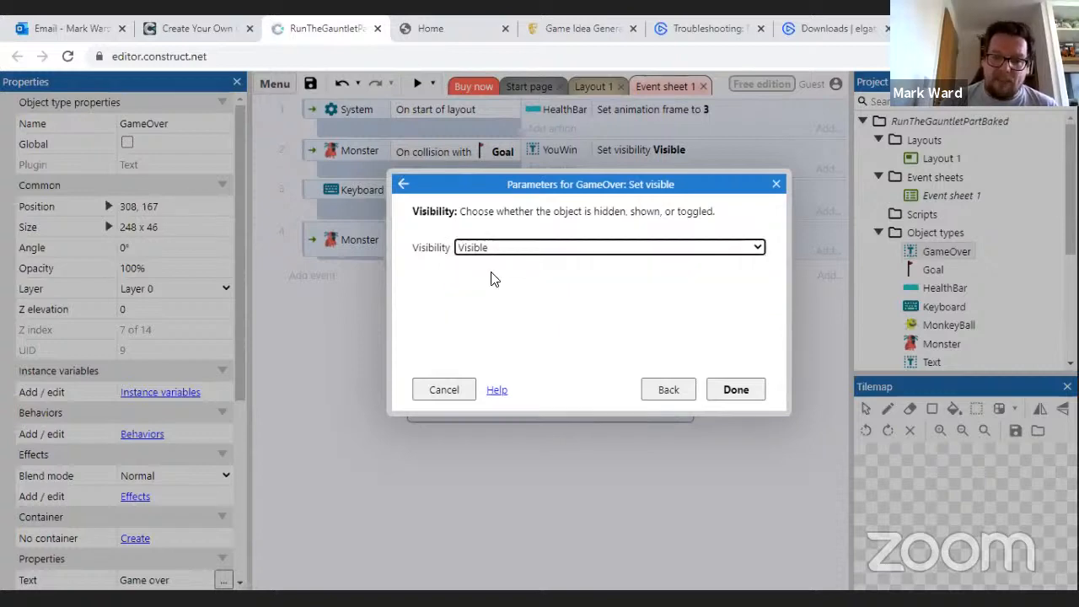
pyautogui.click(725, 390)
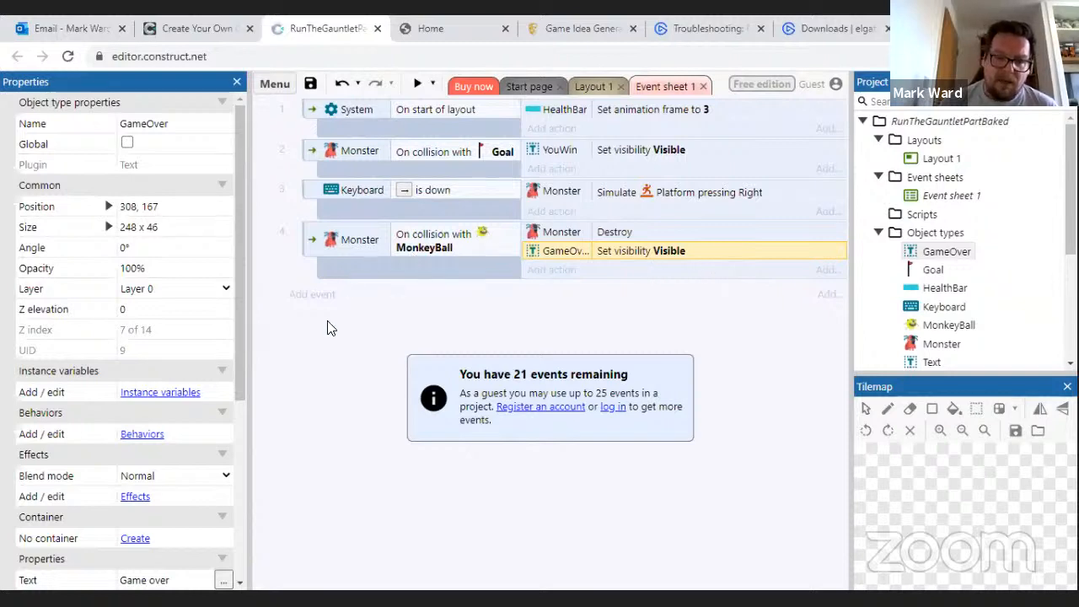
pyautogui.click(313, 294)
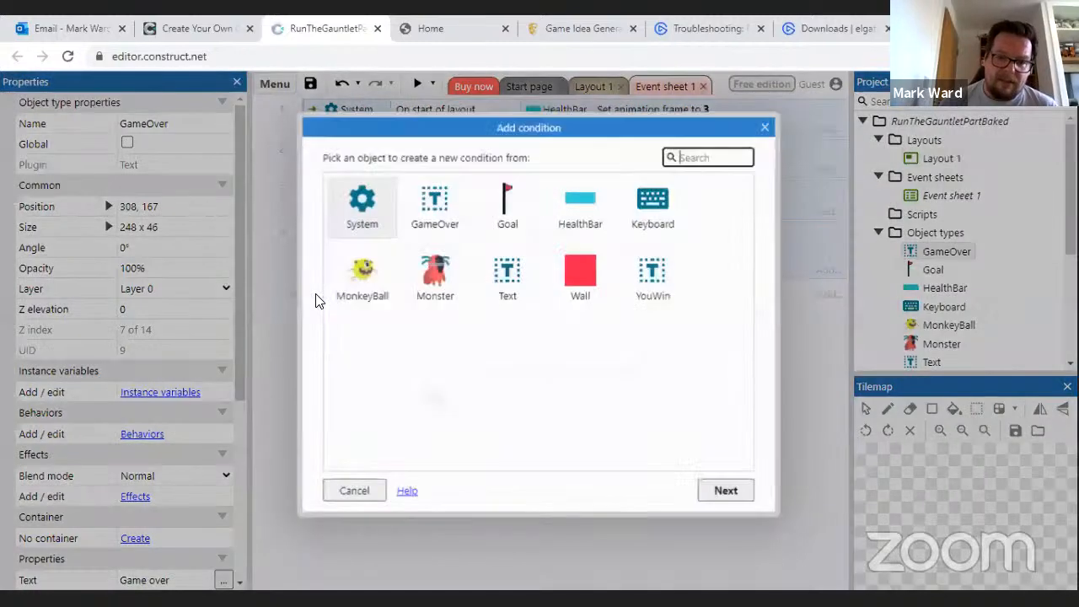
pyautogui.click(435, 287)
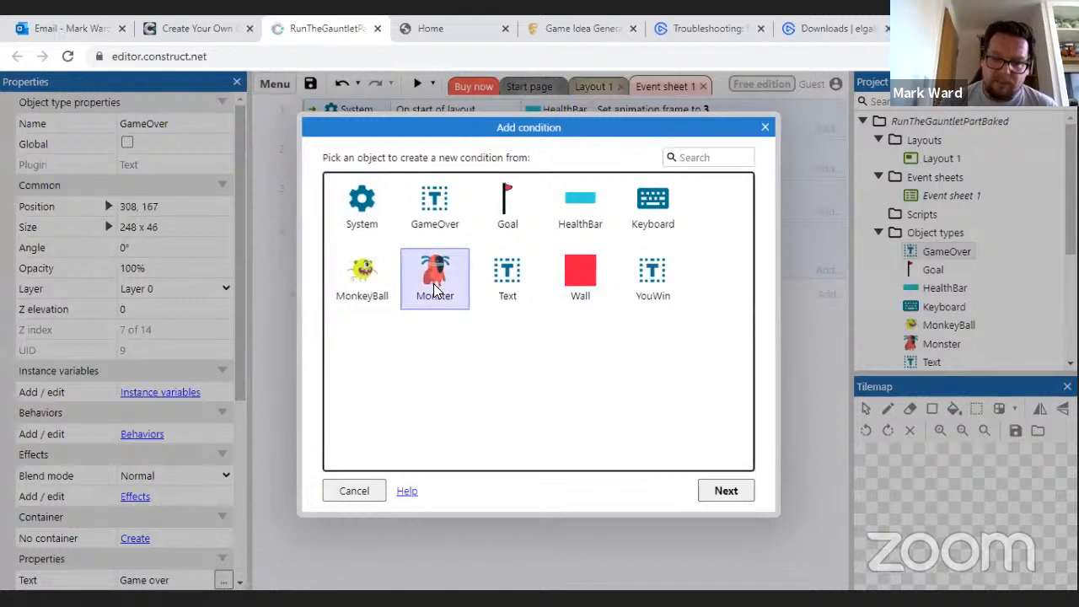
pyautogui.click(709, 496)
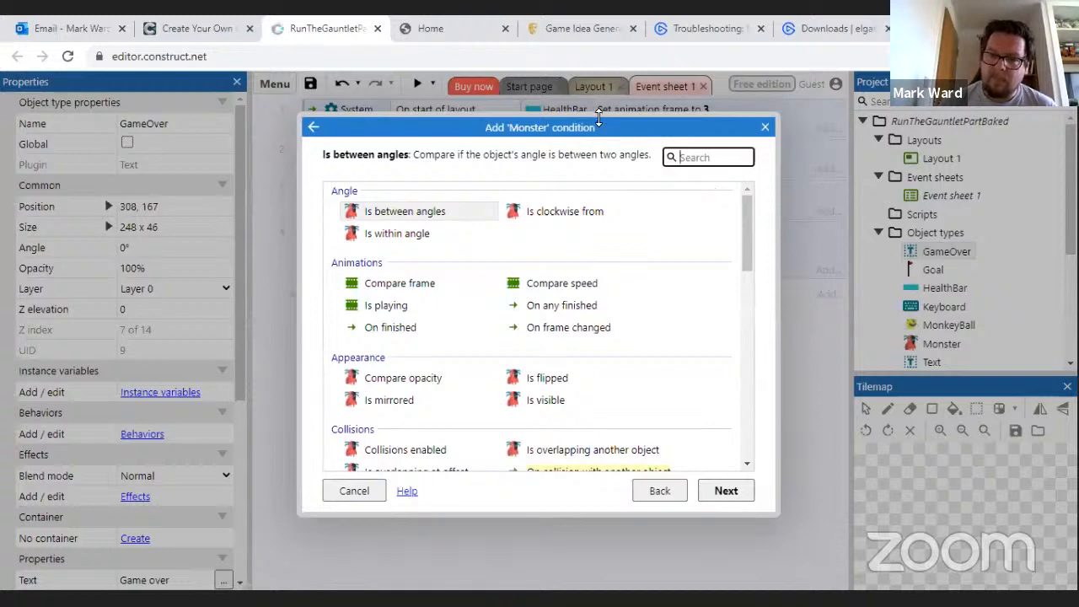
pyautogui.moveTo(609, 128); pyautogui.dragTo(634, 144)
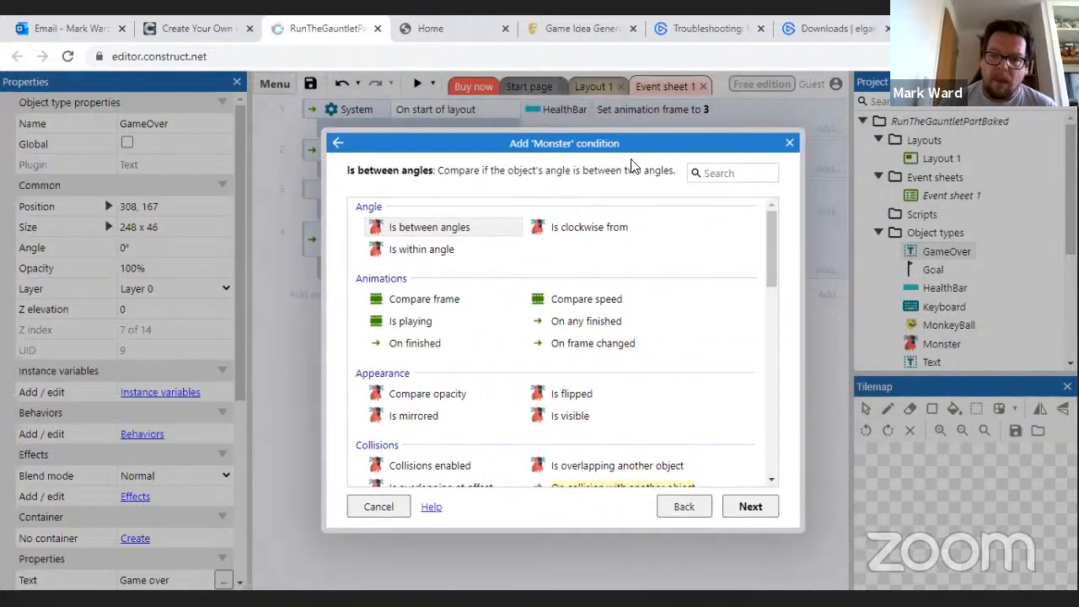
pyautogui.click(712, 170)
pyautogui.write('coll')
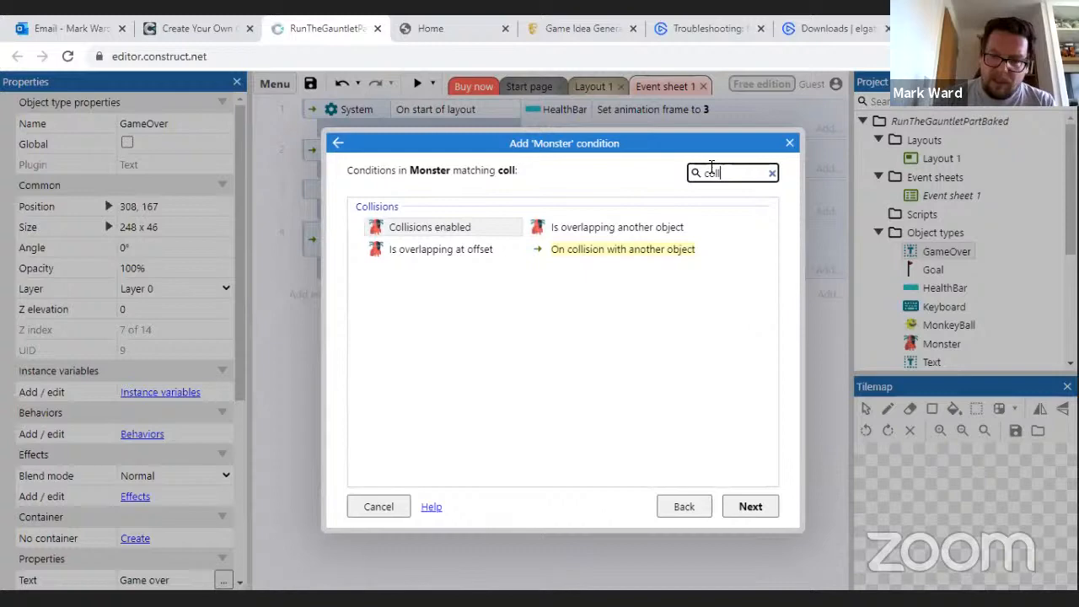
pyautogui.click(621, 251)
pyautogui.doubleClick(620, 250)
pyautogui.click(616, 252)
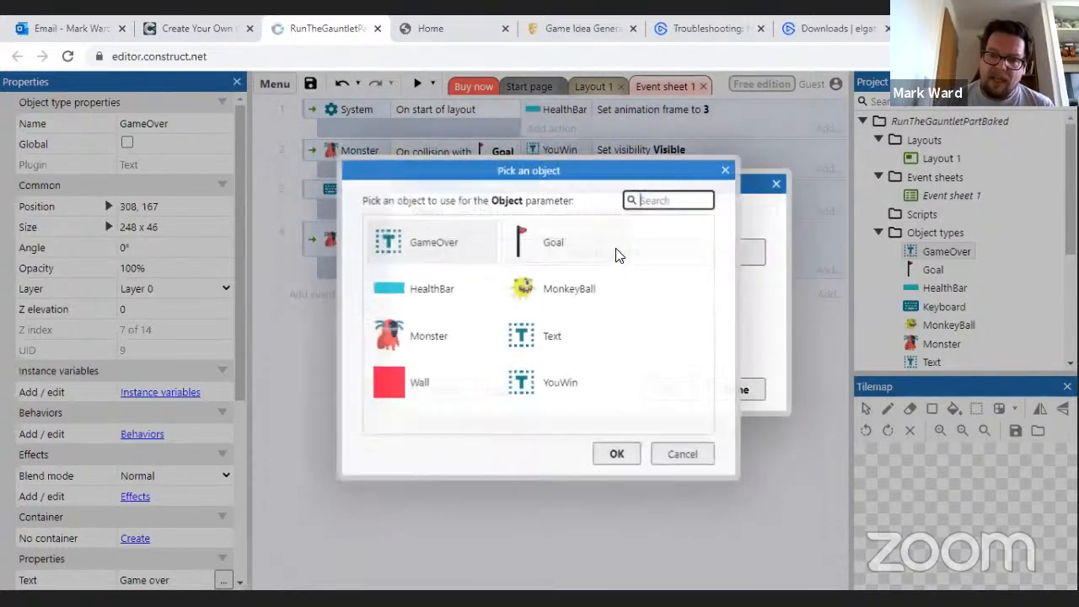
pyautogui.click(572, 288)
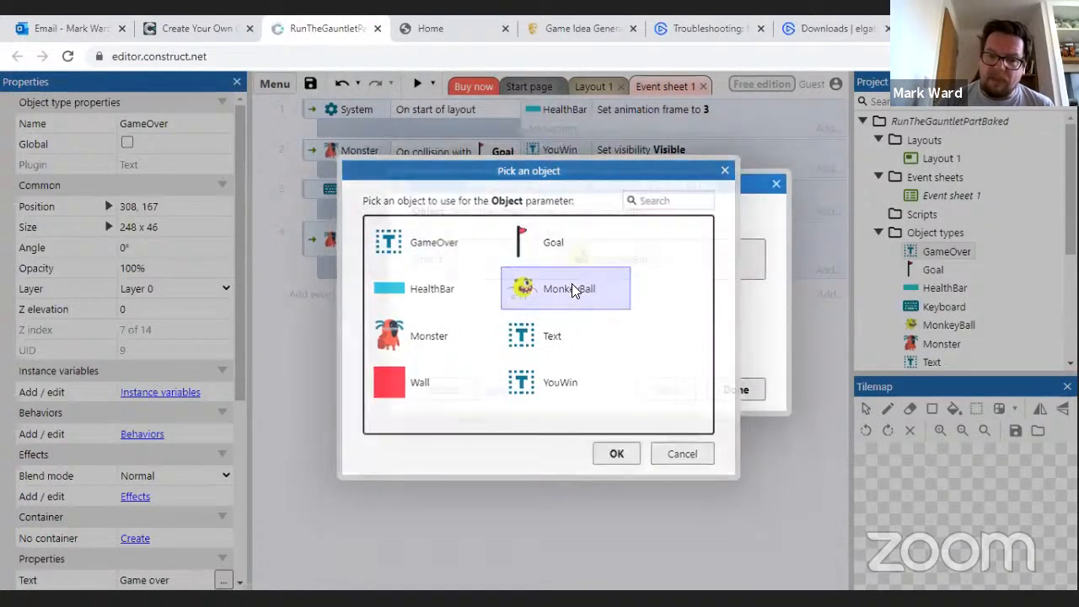
pyautogui.click(618, 455)
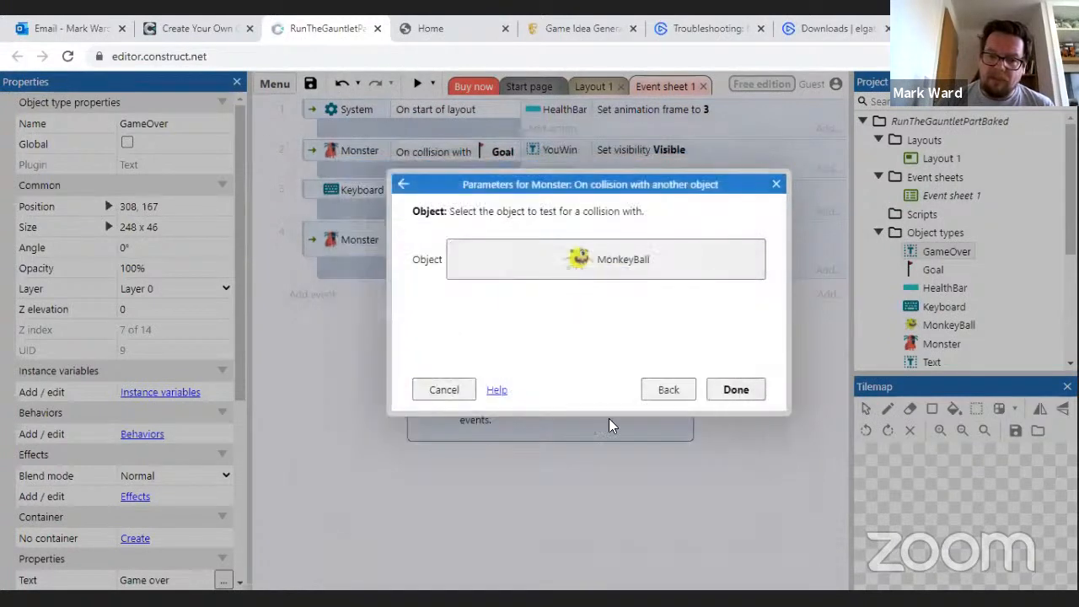
pyautogui.click(444, 390)
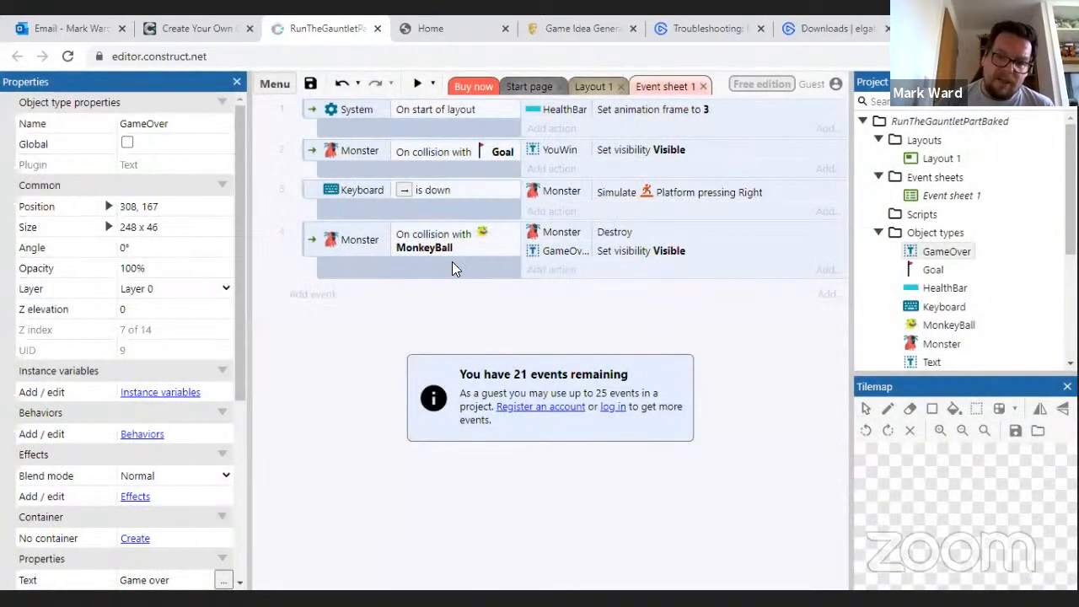
pyautogui.click(553, 270)
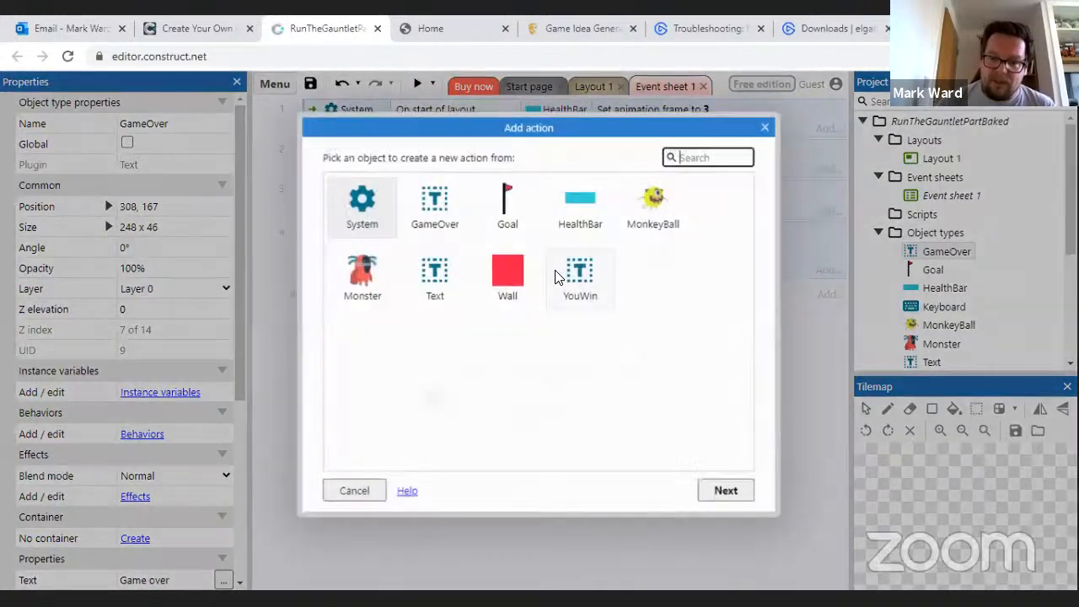
pyautogui.click(372, 289)
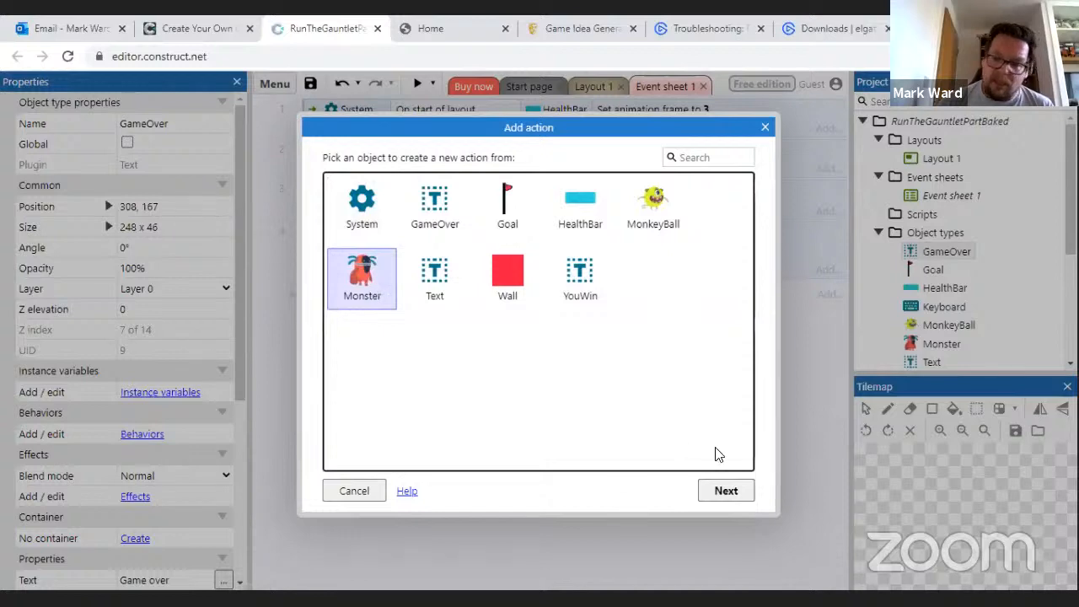
pyautogui.click(721, 489)
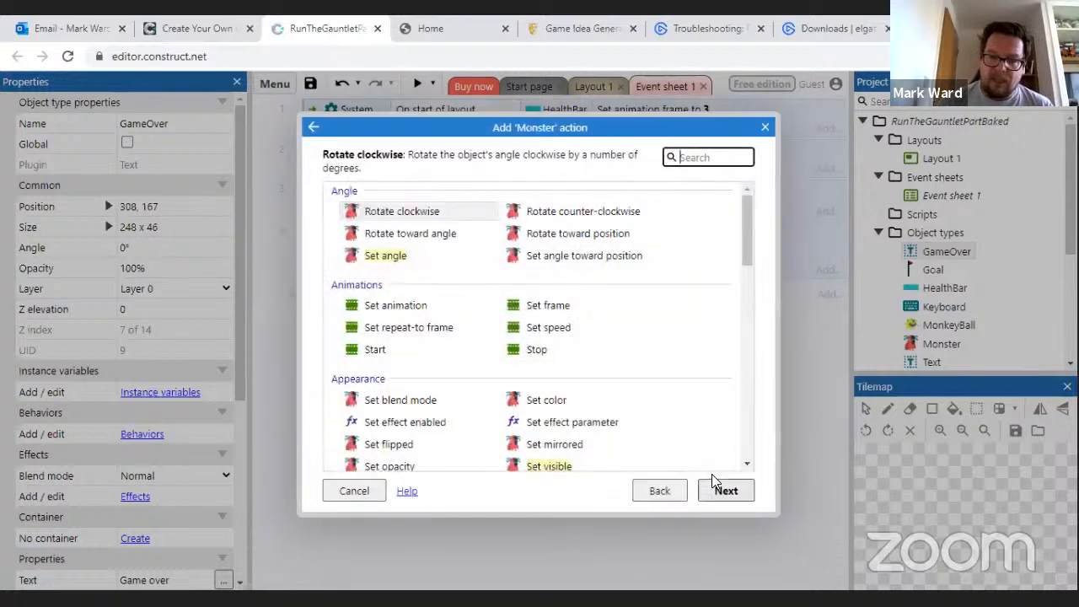
pyautogui.write('des')
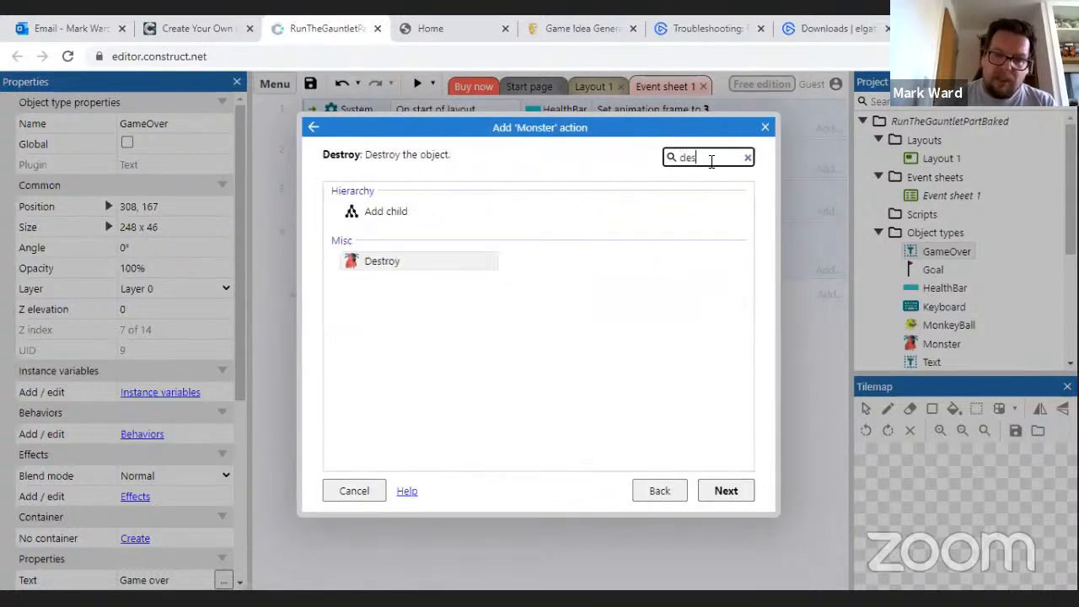
pyautogui.click(420, 264)
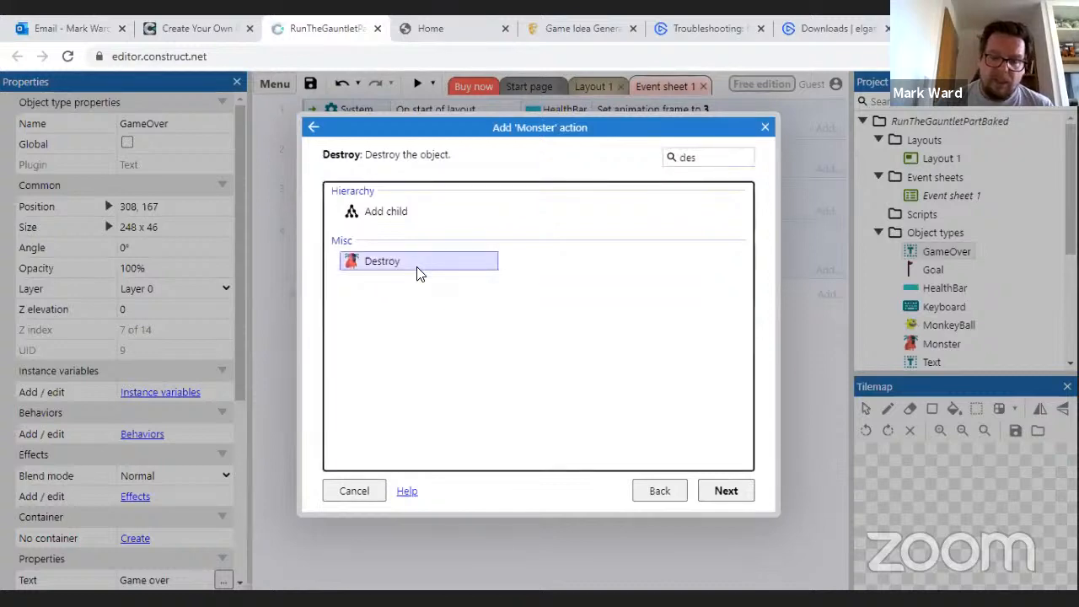
pyautogui.click(353, 491)
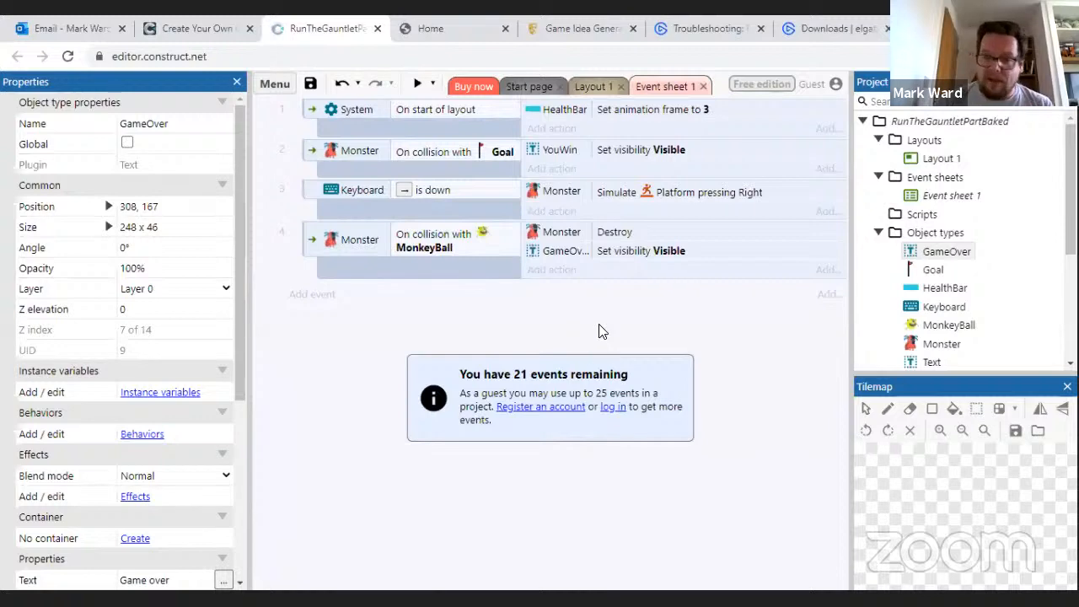
pyautogui.click(558, 270)
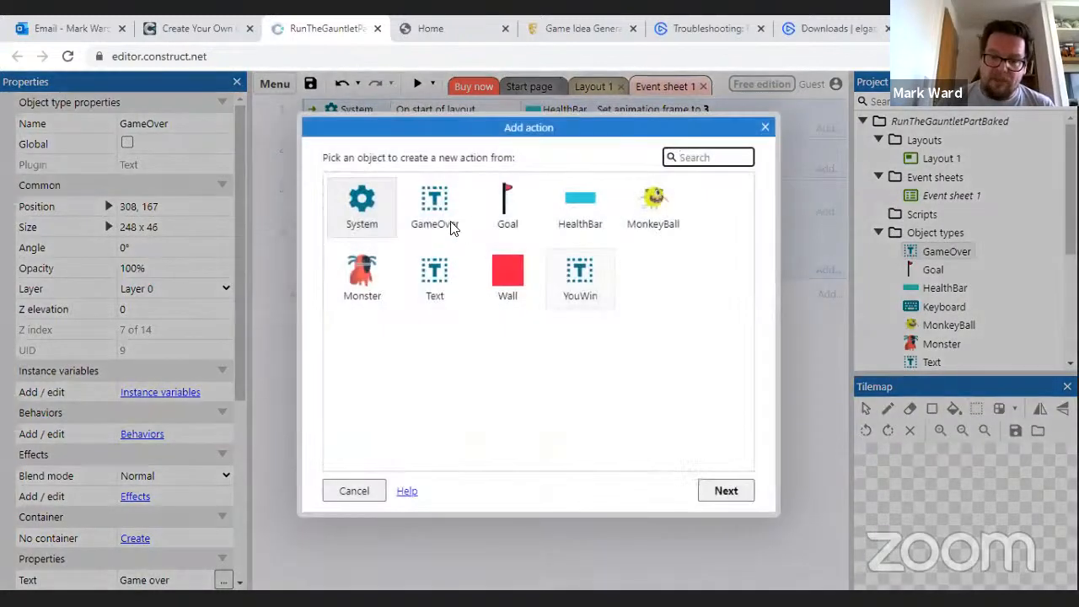
pyautogui.click(436, 208)
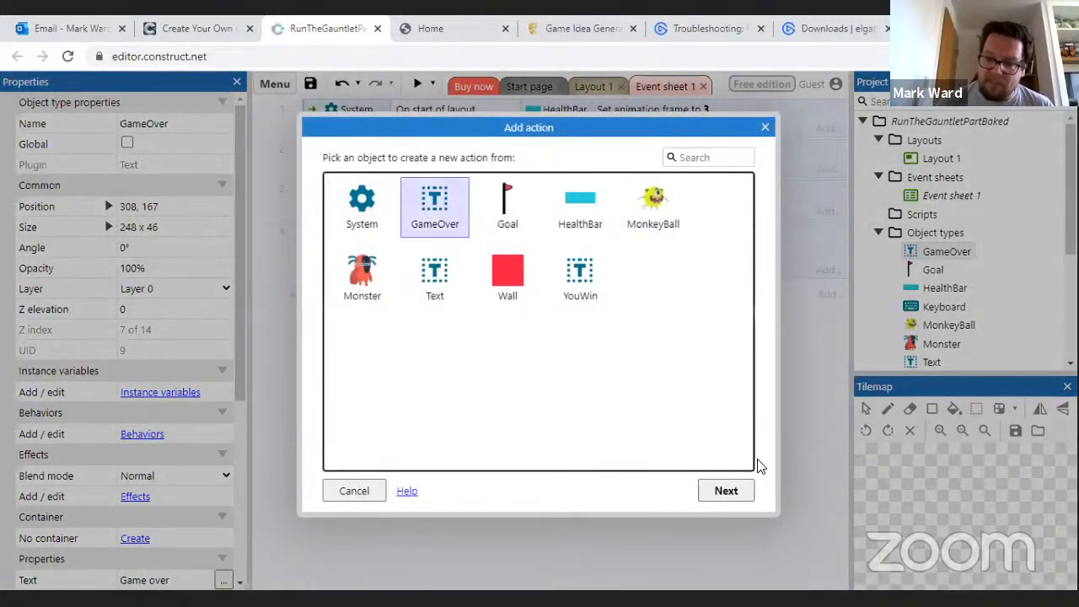
pyautogui.click(715, 493)
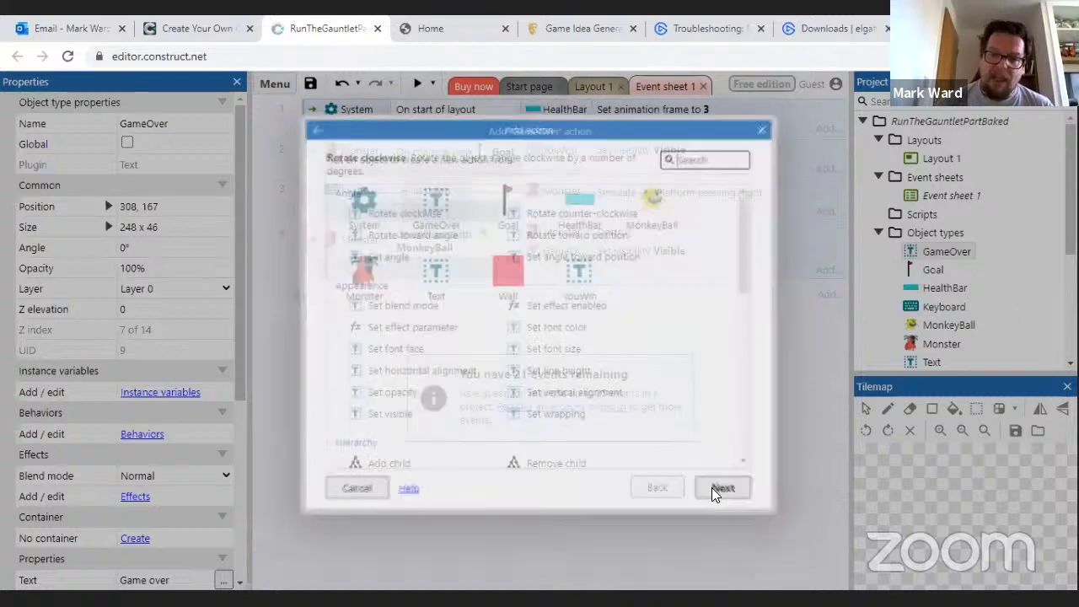
pyautogui.write('vis')
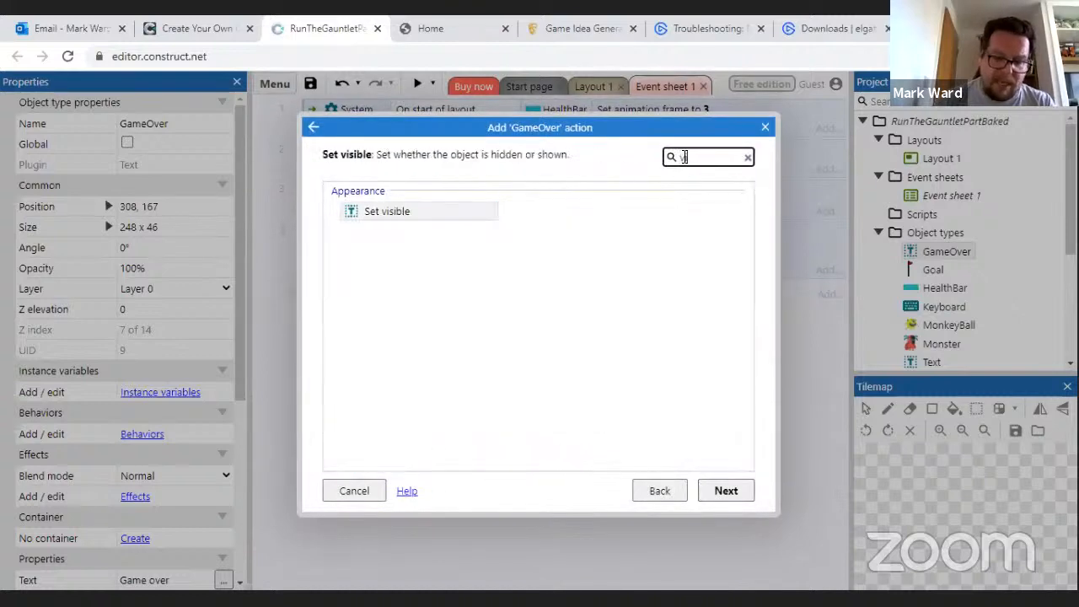
pyautogui.doubleClick(403, 214)
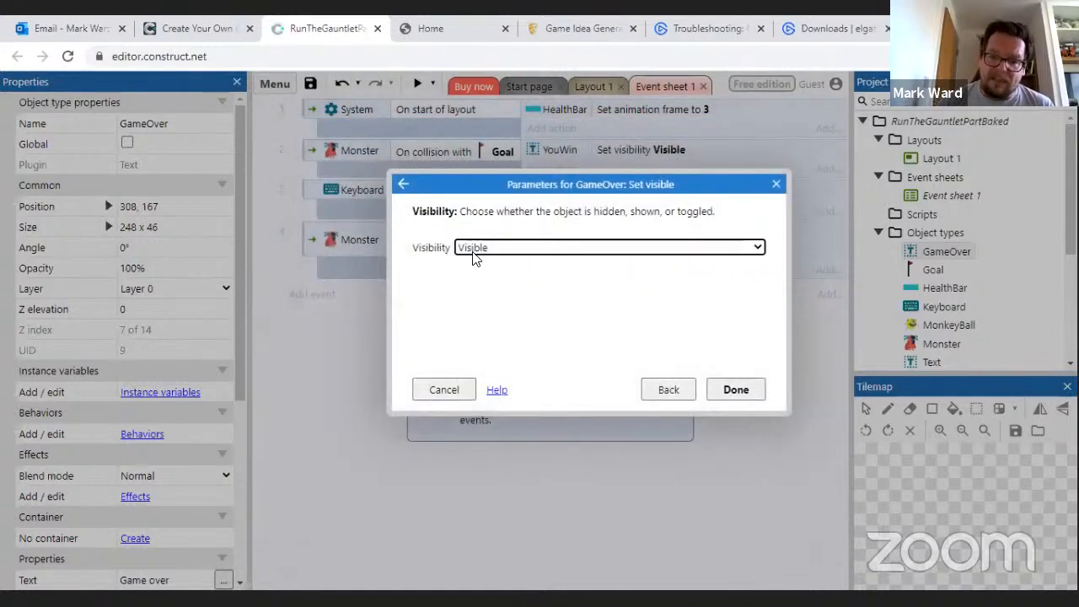
pyautogui.click(441, 390)
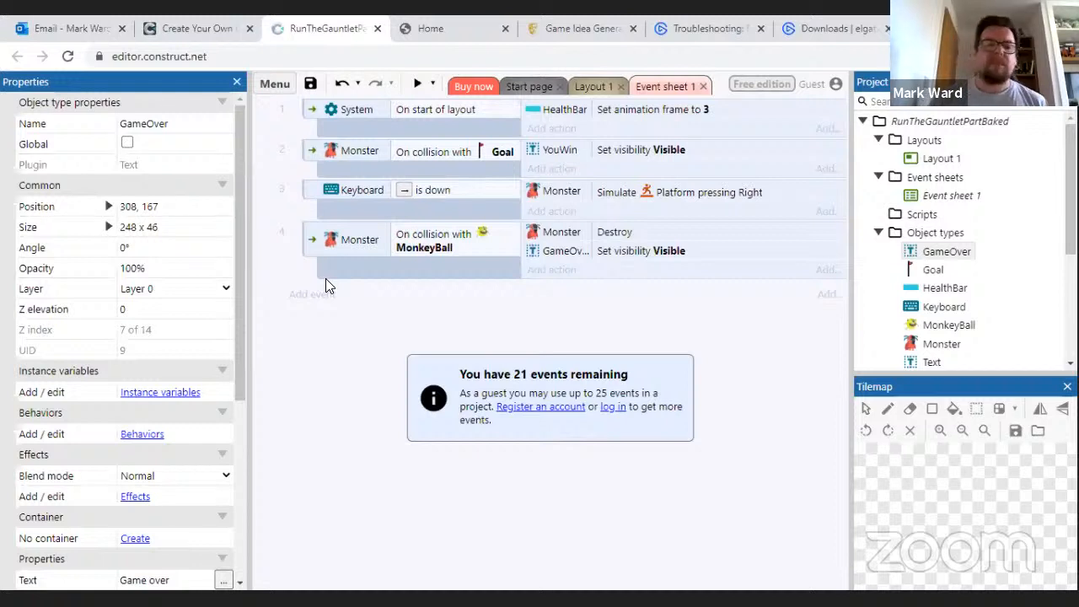
# Inspect the content of the Health text object on Layout 1 without changing it
pyautogui.click(583, 86)
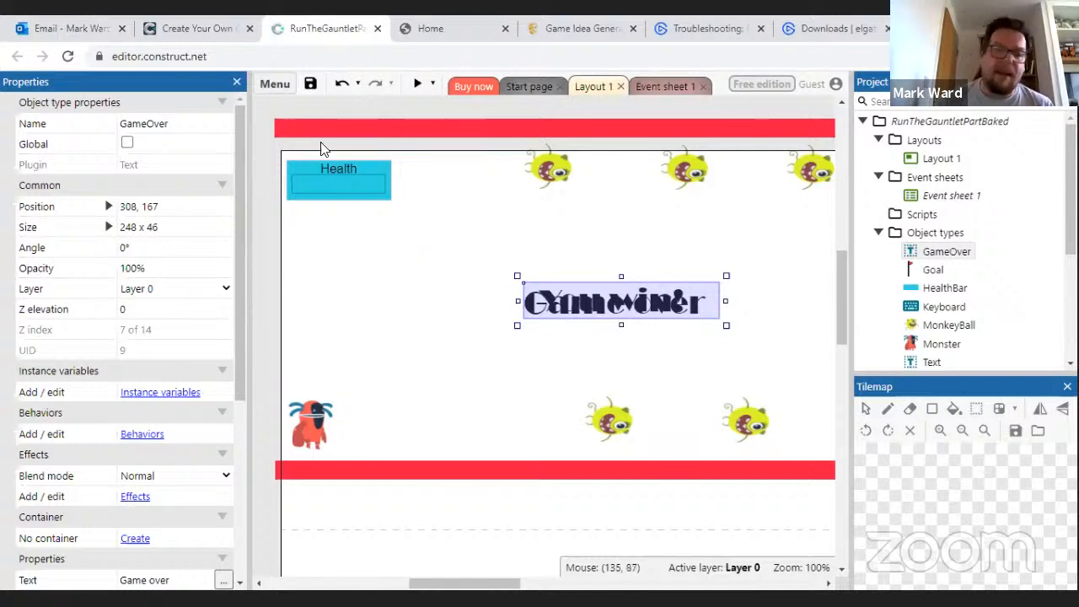
pyautogui.doubleClick(374, 165)
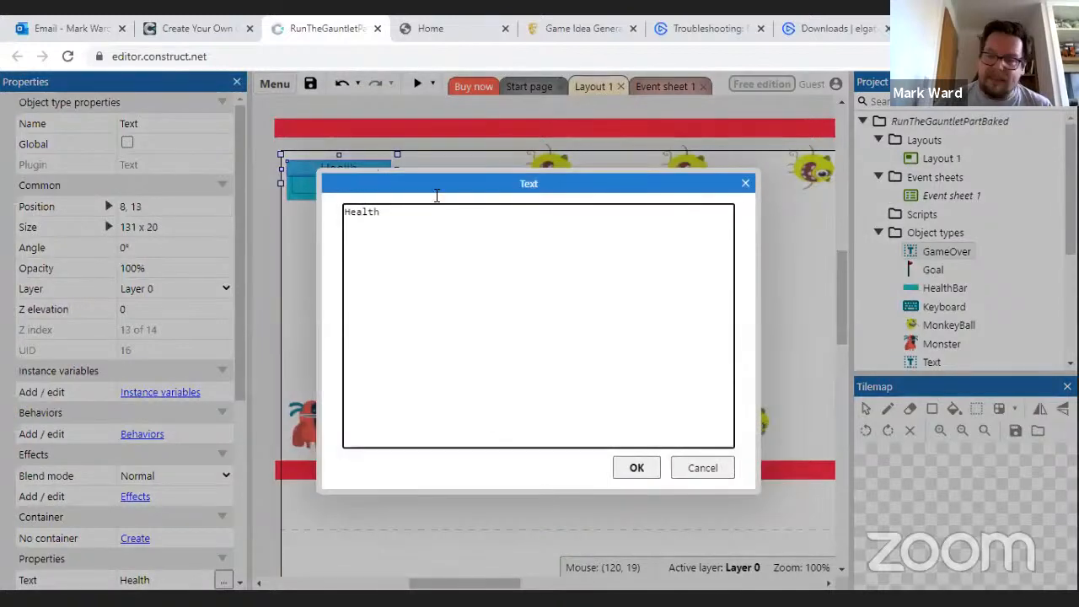
pyautogui.click(746, 184)
# Examine frames 0 to 3 of the HealthBar's Animation_lives animation and the Monster's instance variables on Layout 1
pyautogui.doubleClick(354, 189)
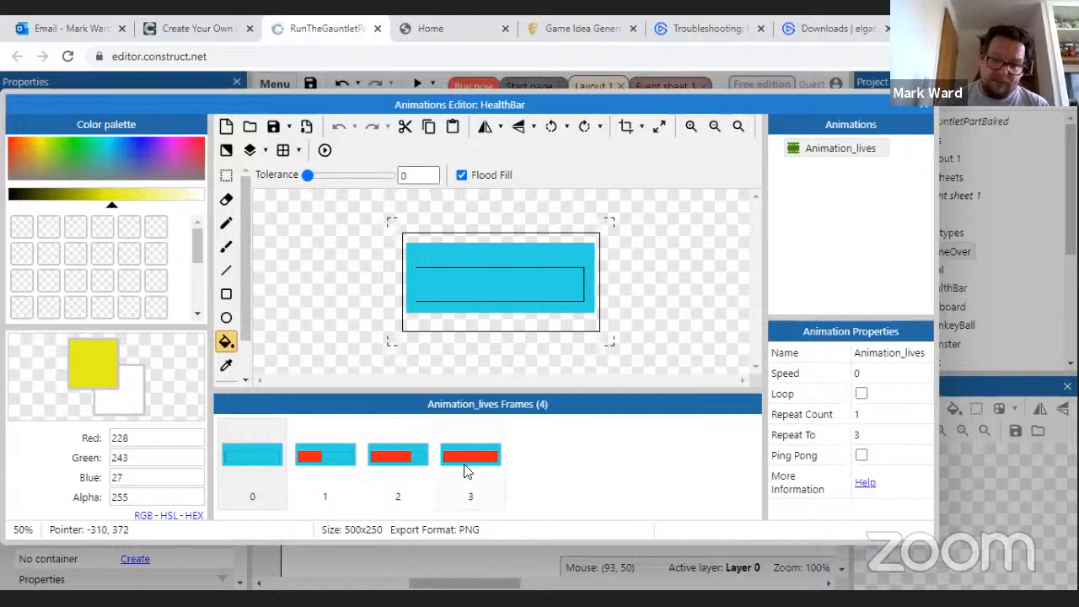
pyautogui.click(257, 462)
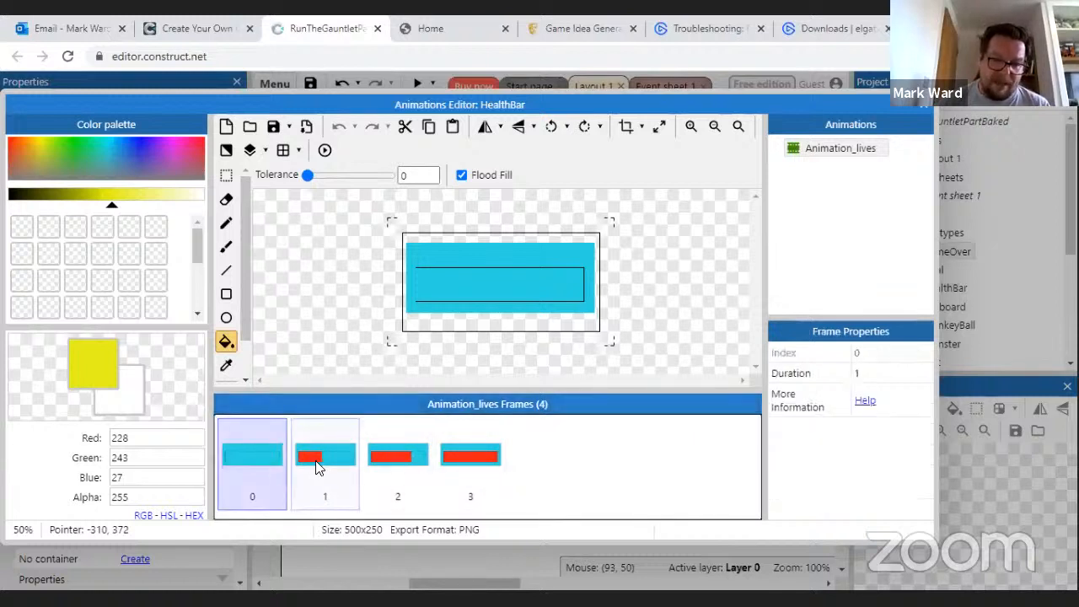
pyautogui.click(318, 463)
pyautogui.click(392, 453)
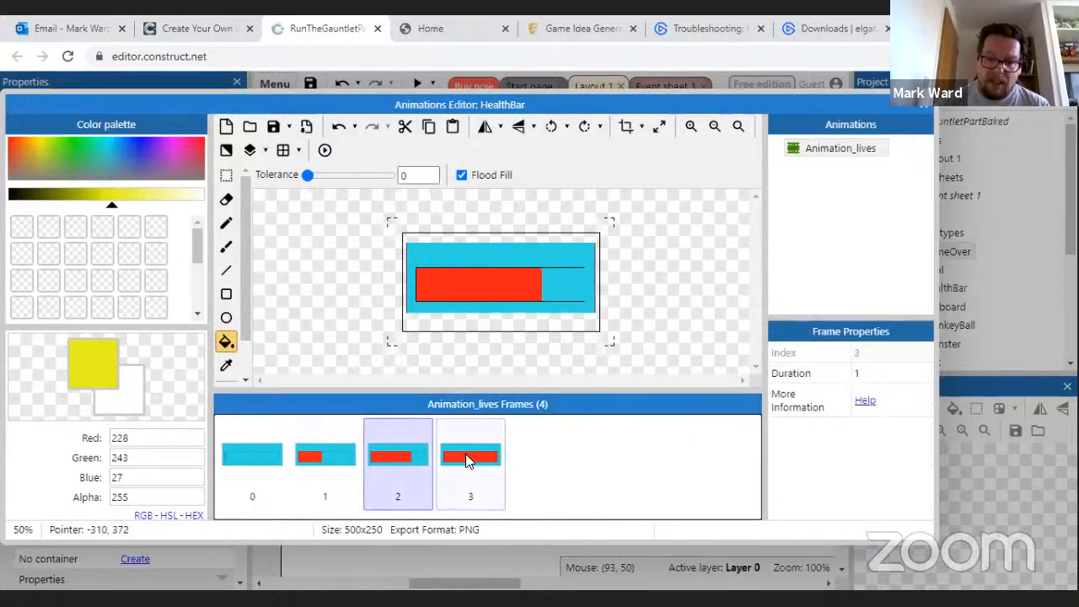
pyautogui.click(465, 453)
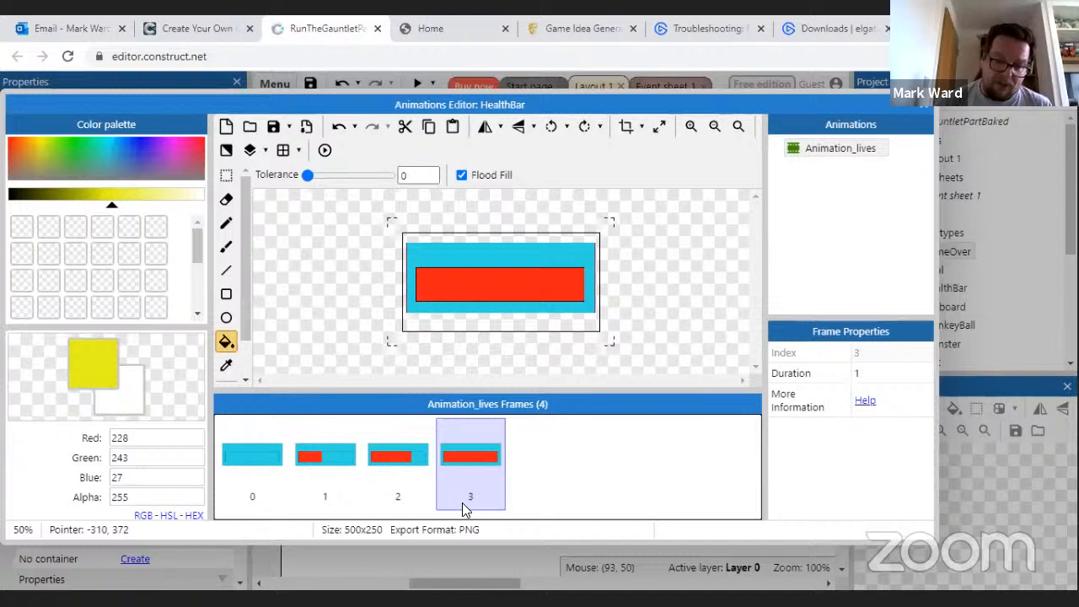
pyautogui.click(393, 450)
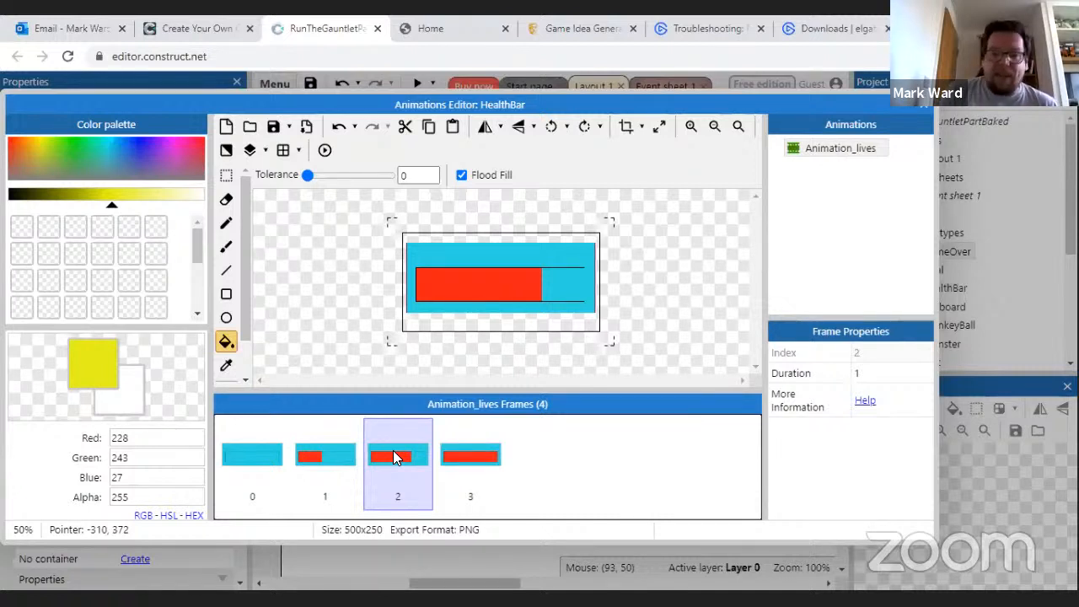
pyautogui.click(302, 460)
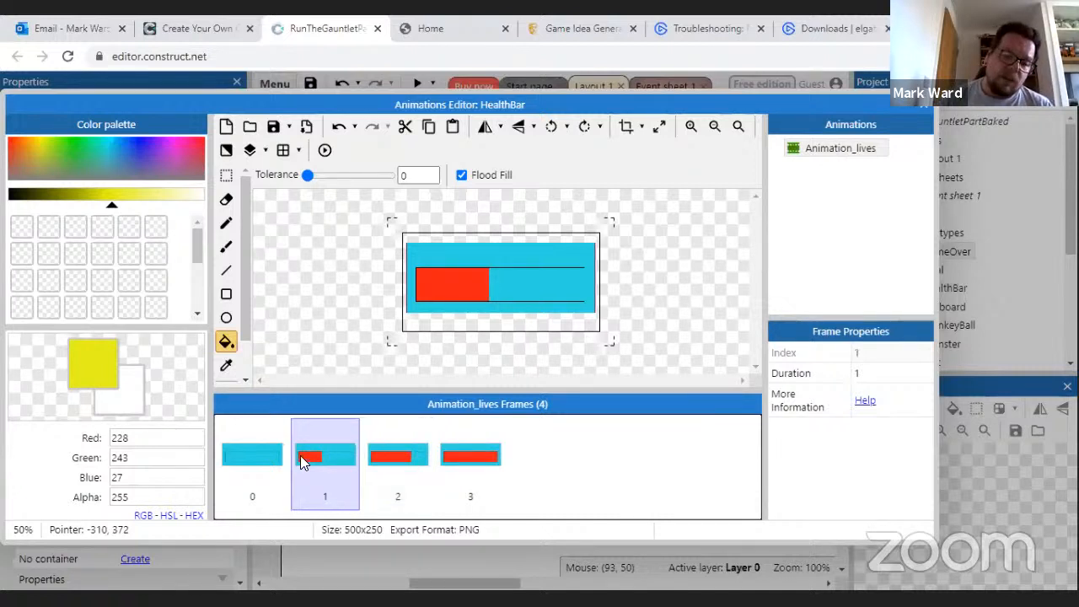
pyautogui.click(258, 457)
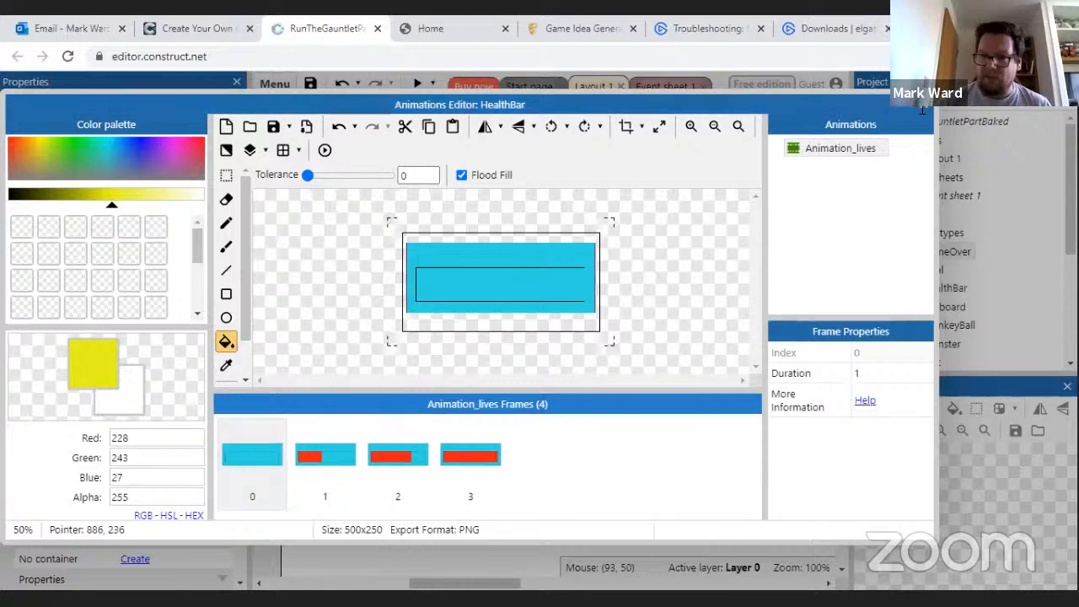
pyautogui.click(923, 112)
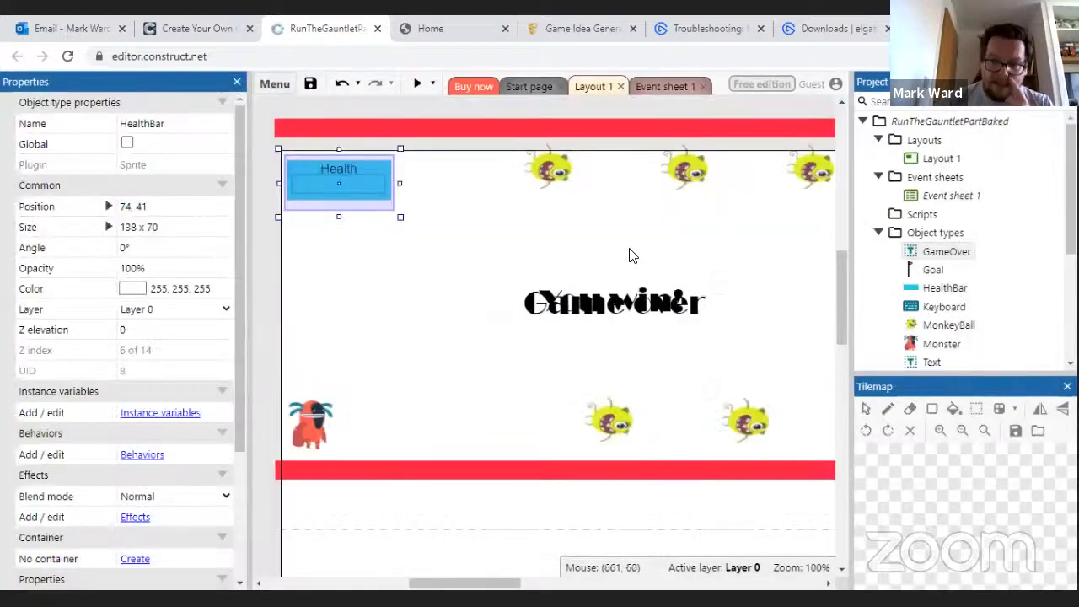
pyautogui.doubleClick(354, 194)
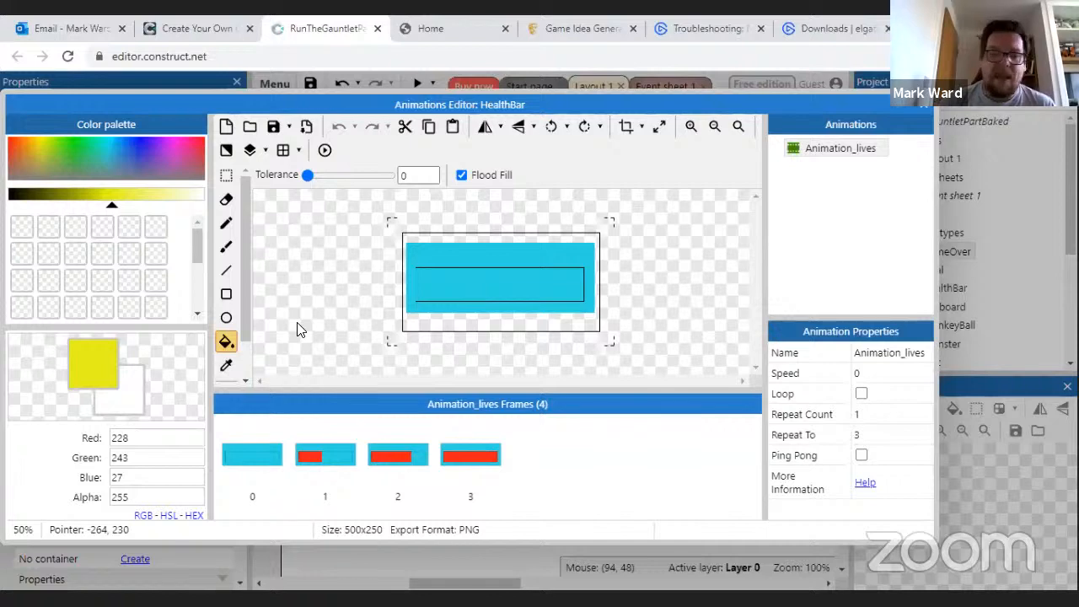
pyautogui.click(926, 104)
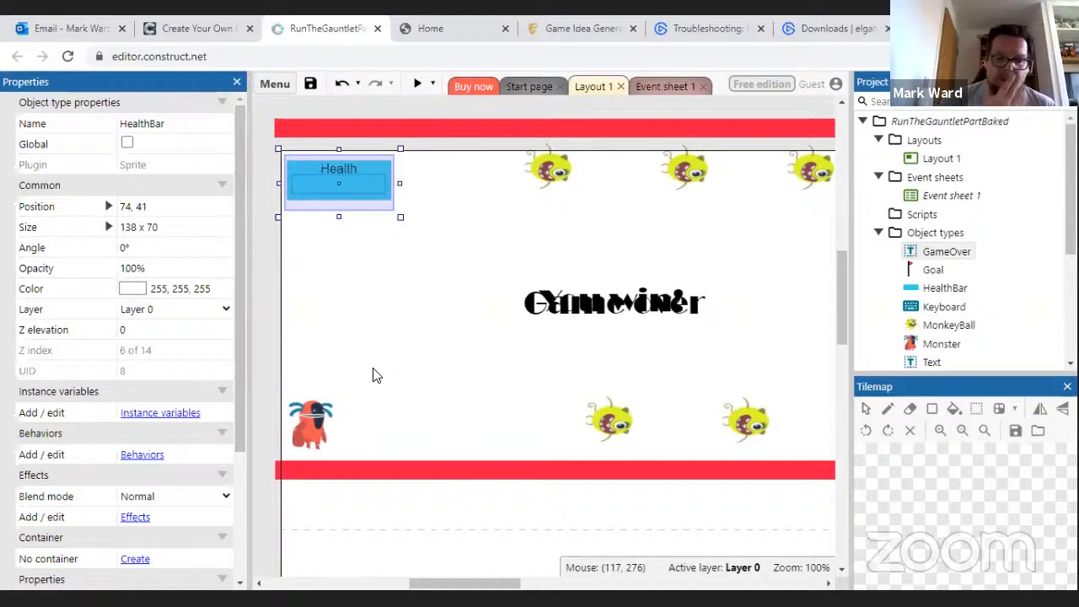
pyautogui.click(312, 418)
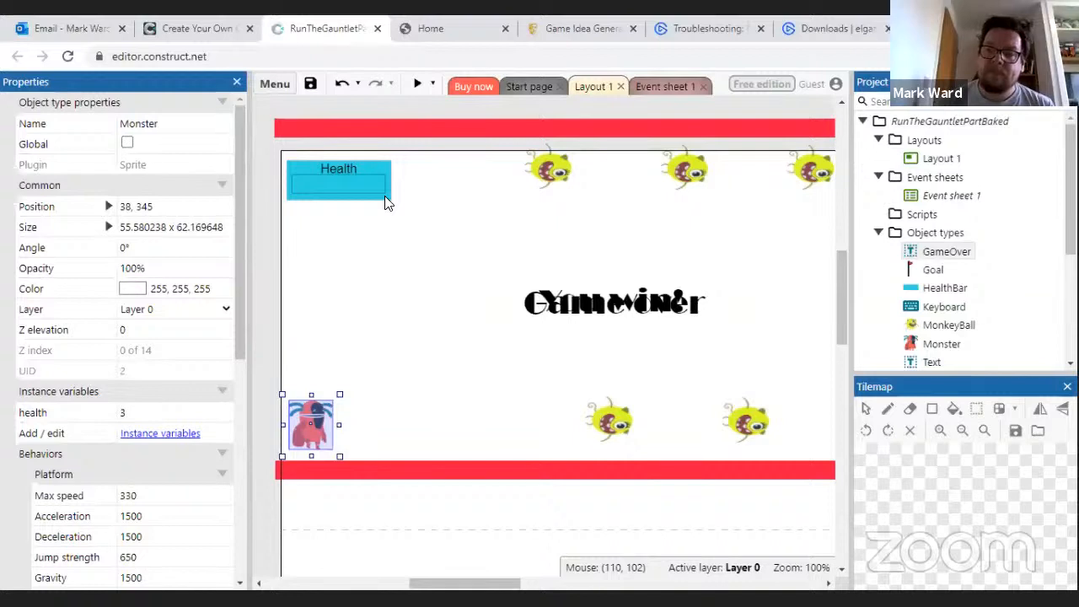
# Add an event to Event sheet 1 comparing the Monster's health variable as equal to 0, and move the GameOver "Set visible" action into it
pyautogui.click(667, 86)
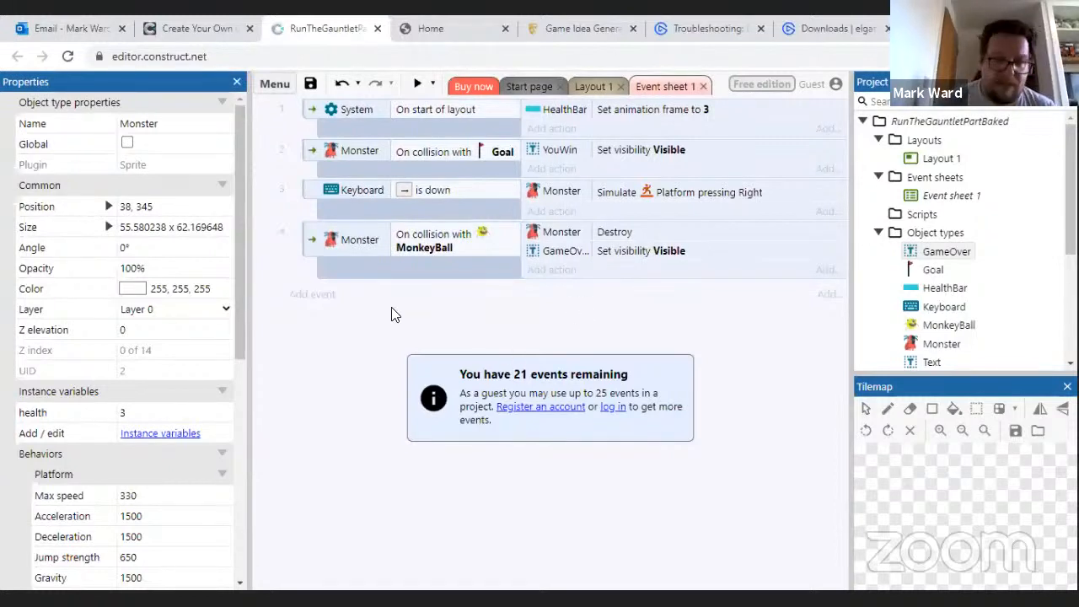
pyautogui.click(333, 298)
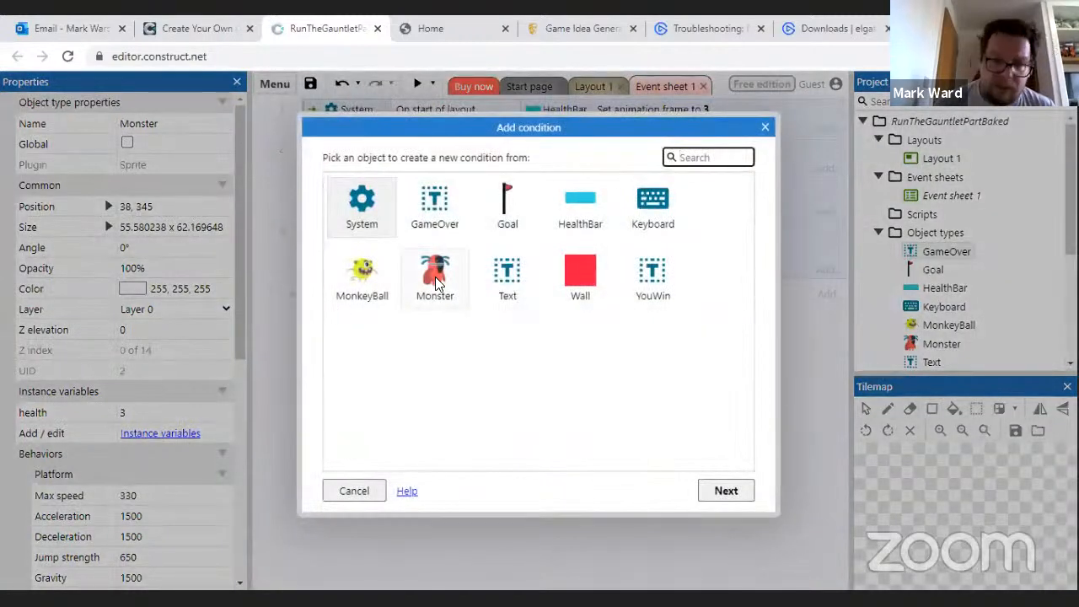
pyautogui.doubleClick(435, 278)
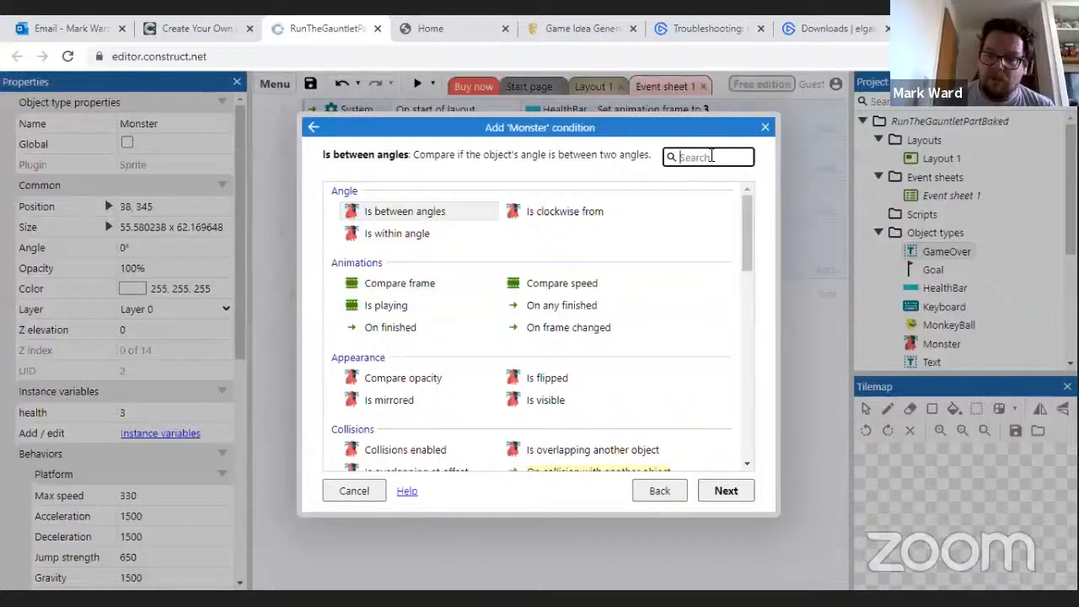
pyautogui.write('var')
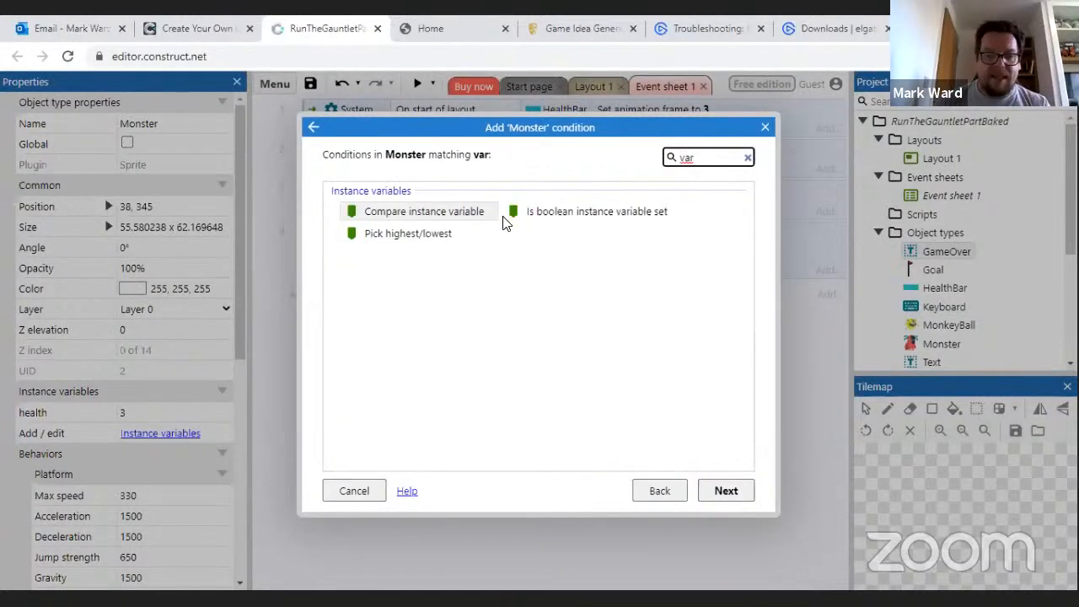
pyautogui.click(466, 217)
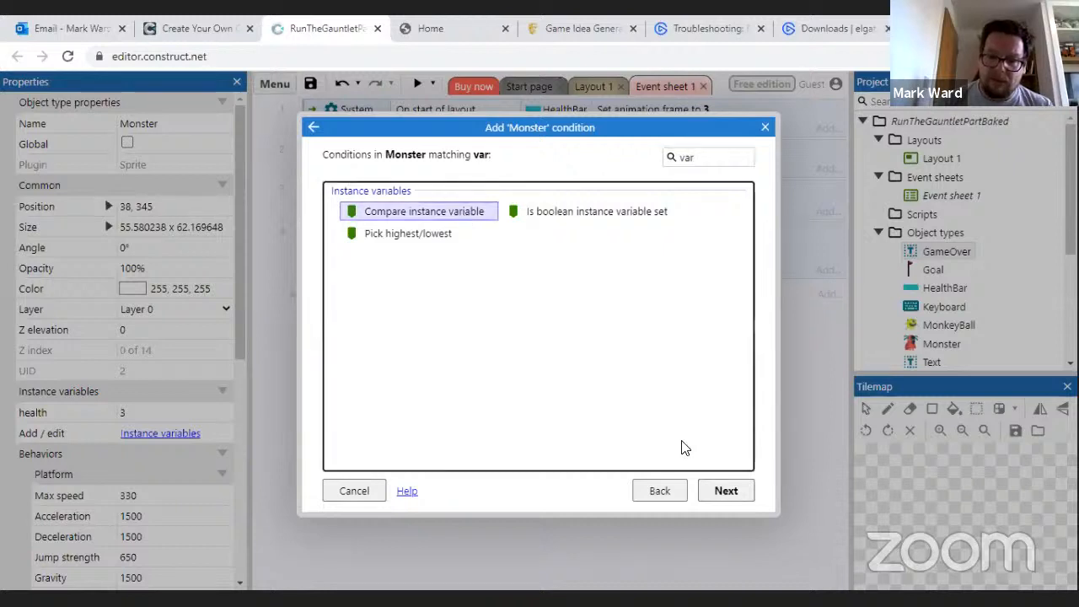
pyautogui.click(727, 493)
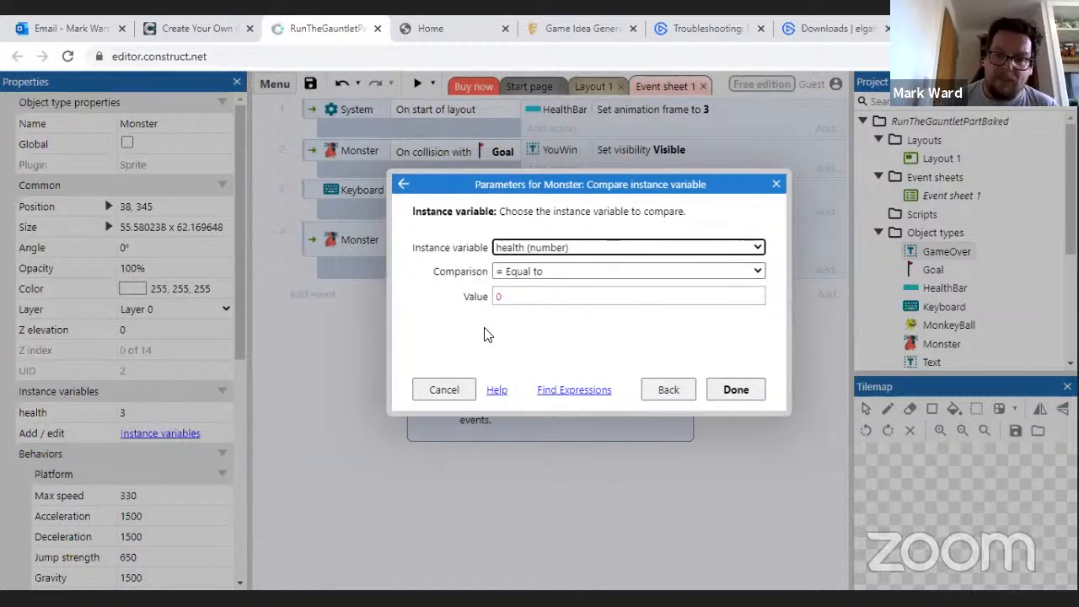
pyautogui.click(734, 390)
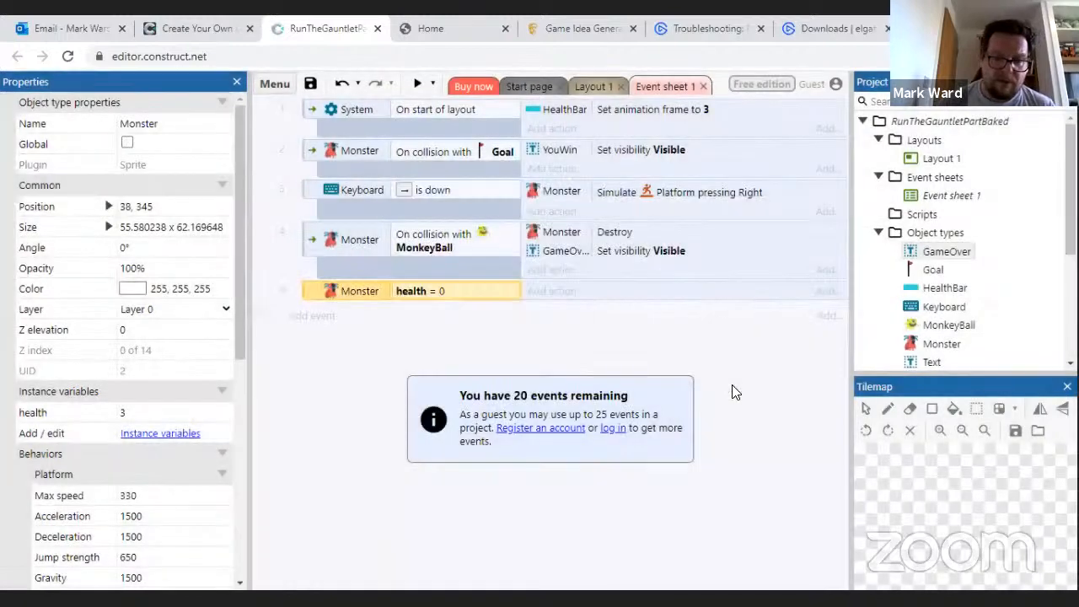
pyautogui.click(555, 251)
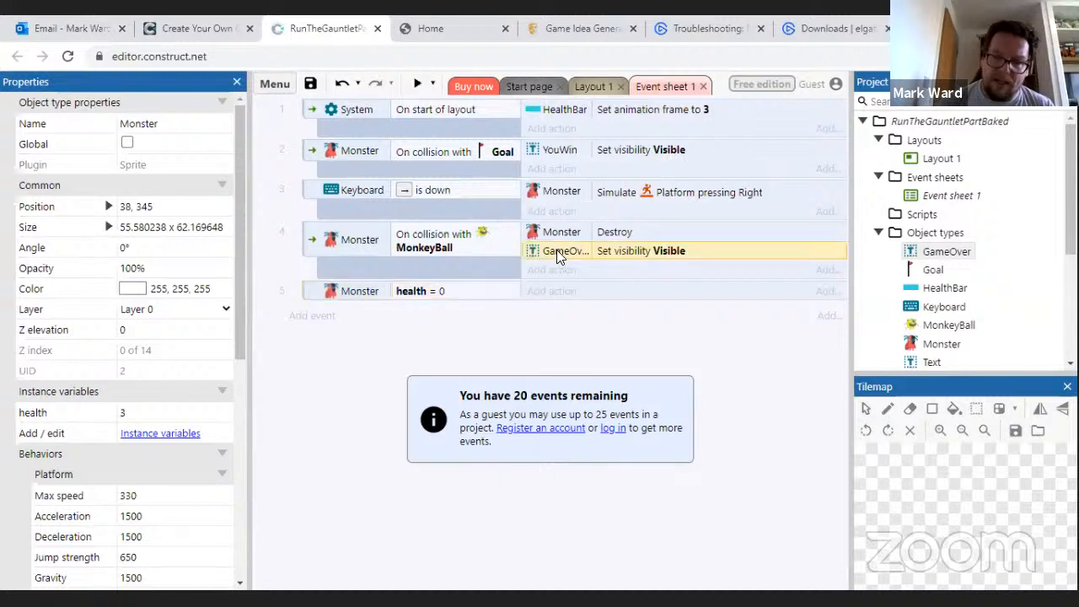
pyautogui.moveTo(556, 251); pyautogui.dragTo(557, 297)
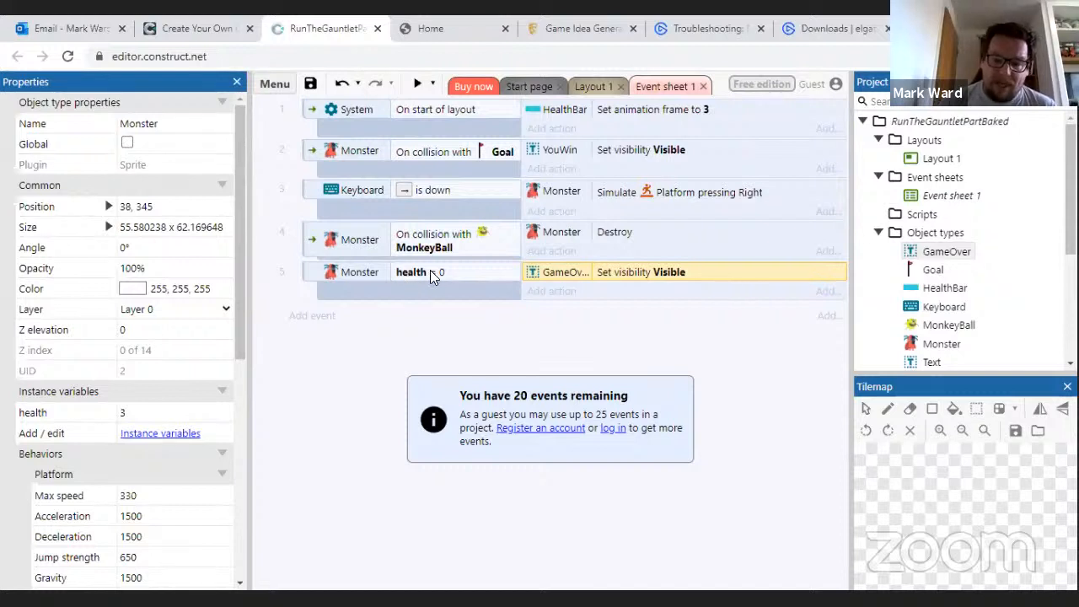
# Add a Monster "Subtract from" action to the MonkeyBall collision event, subtracting 1 from the health instance variable
pyautogui.click(555, 252)
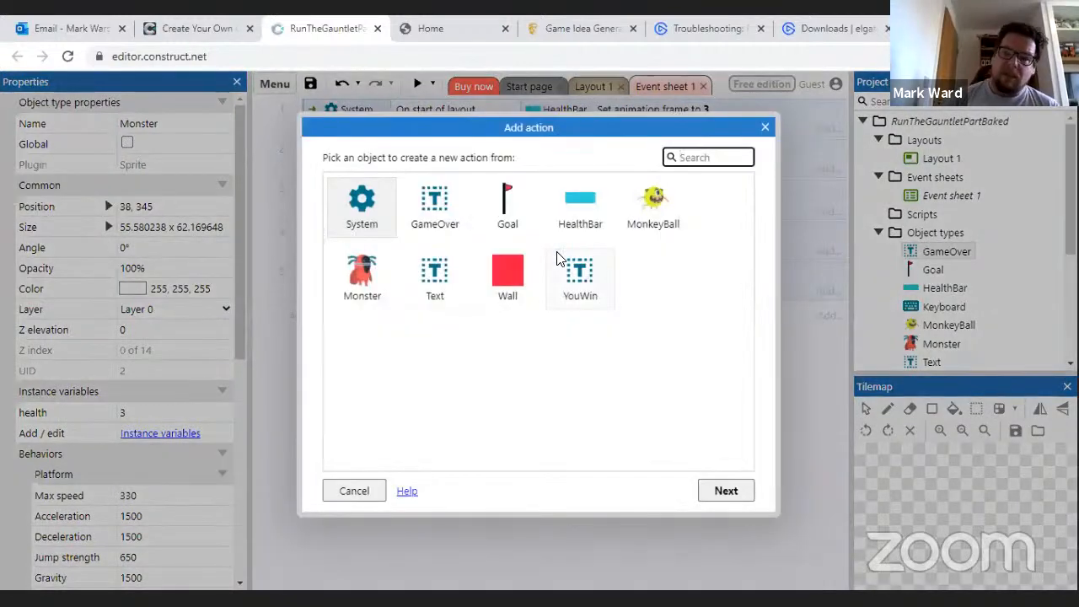
pyautogui.doubleClick(372, 278)
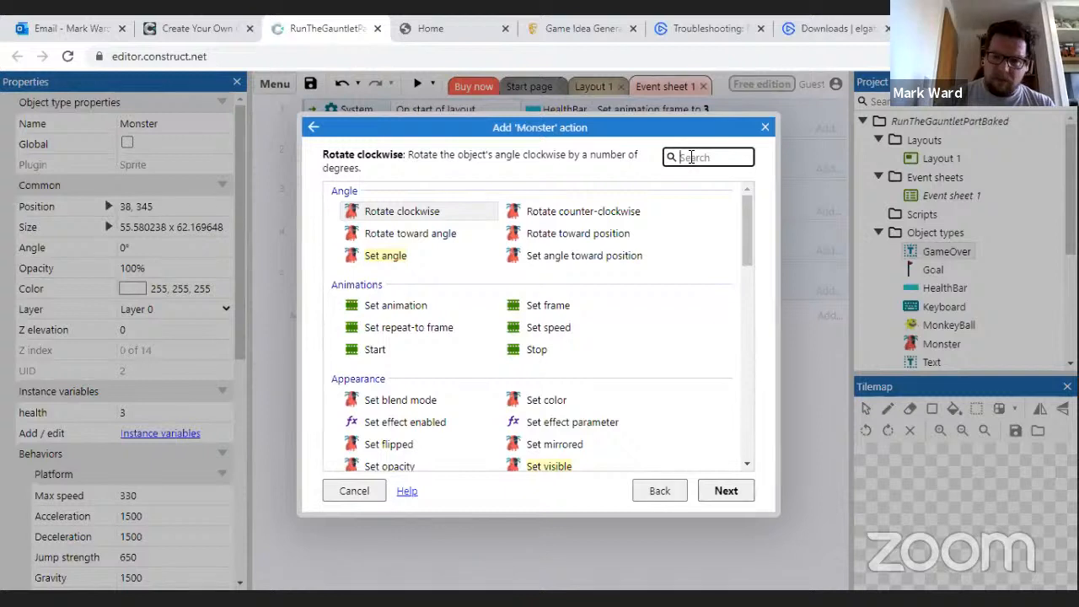
pyautogui.write('va')
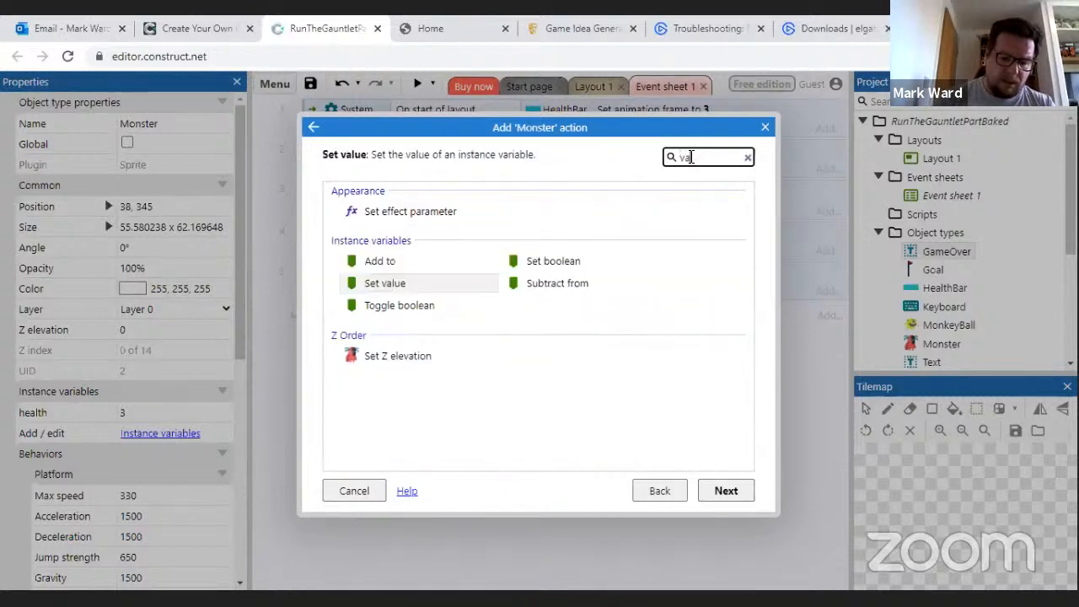
pyautogui.write('r')
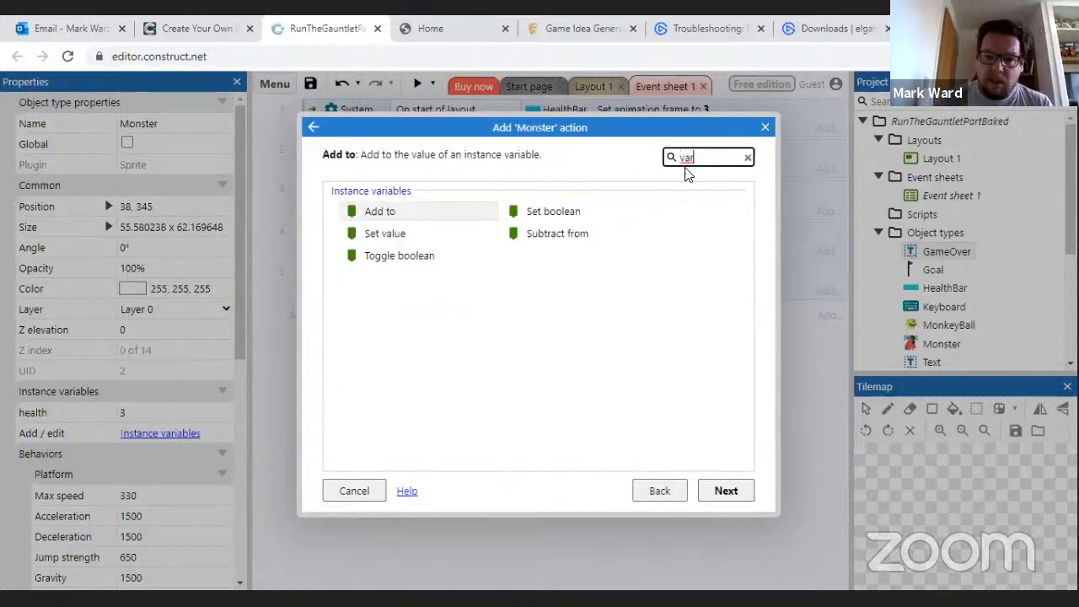
pyautogui.doubleClick(556, 234)
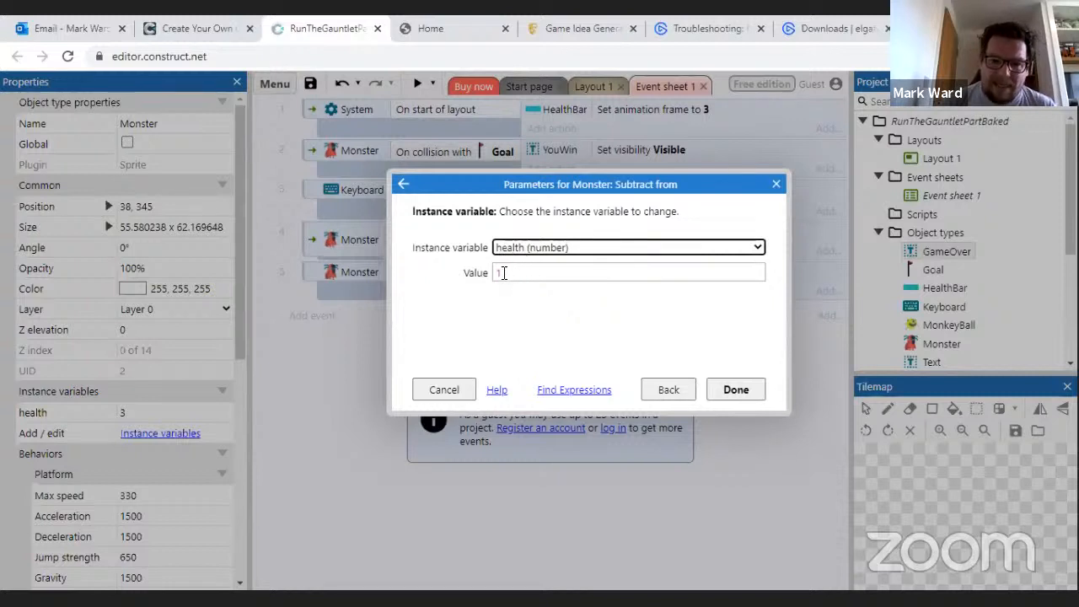
pyautogui.click(497, 274)
pyautogui.write('1')
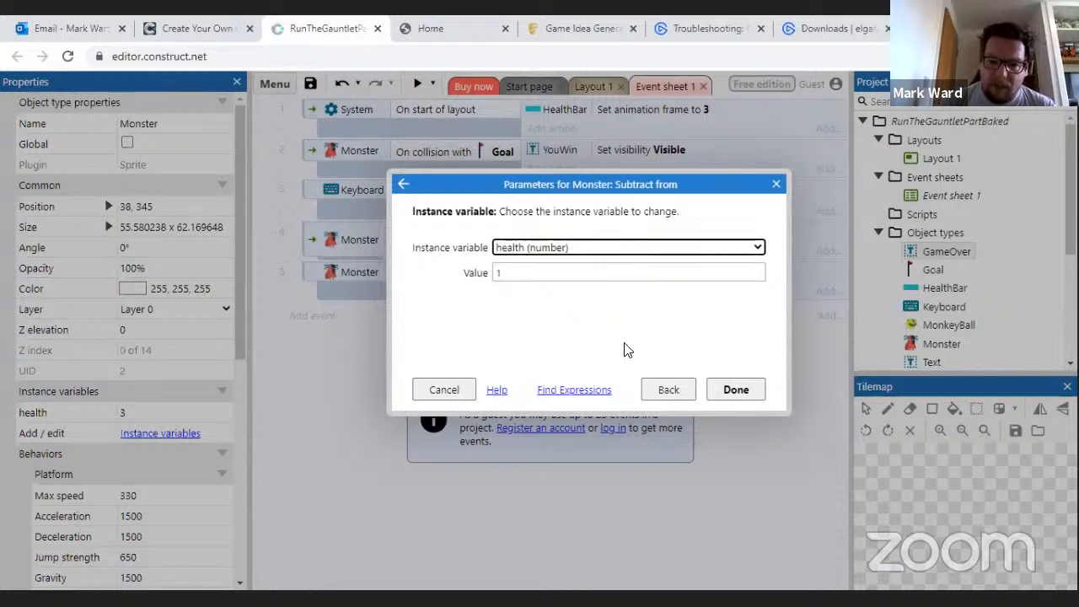
pyautogui.click(753, 391)
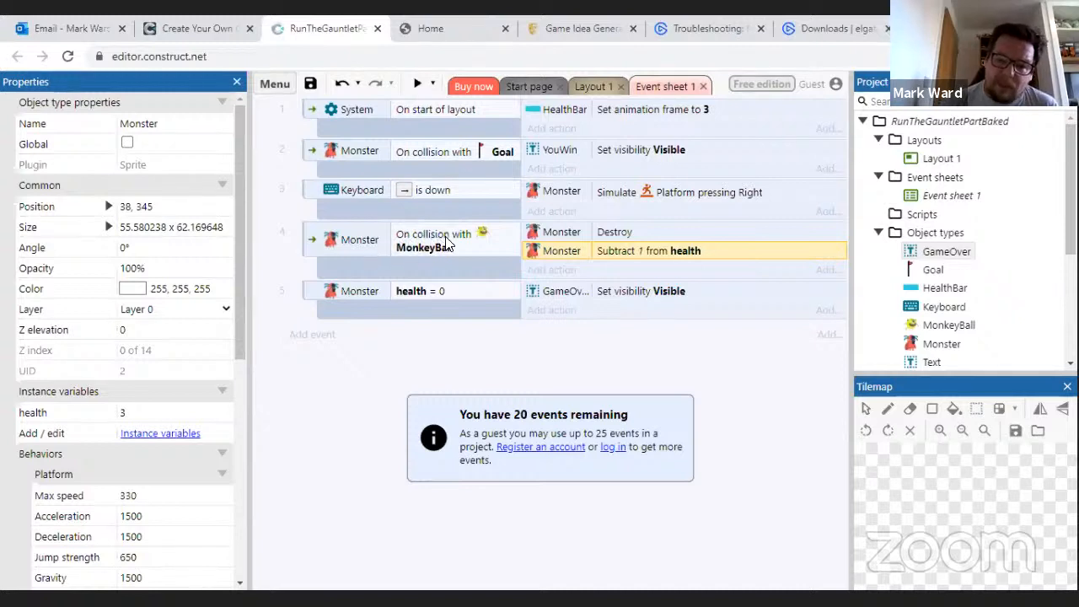
# Delete the Monster's Destroy action from the MonkeyBall collision event, recreating it in the health = 0 event, and preview the game
pyautogui.click(568, 231)
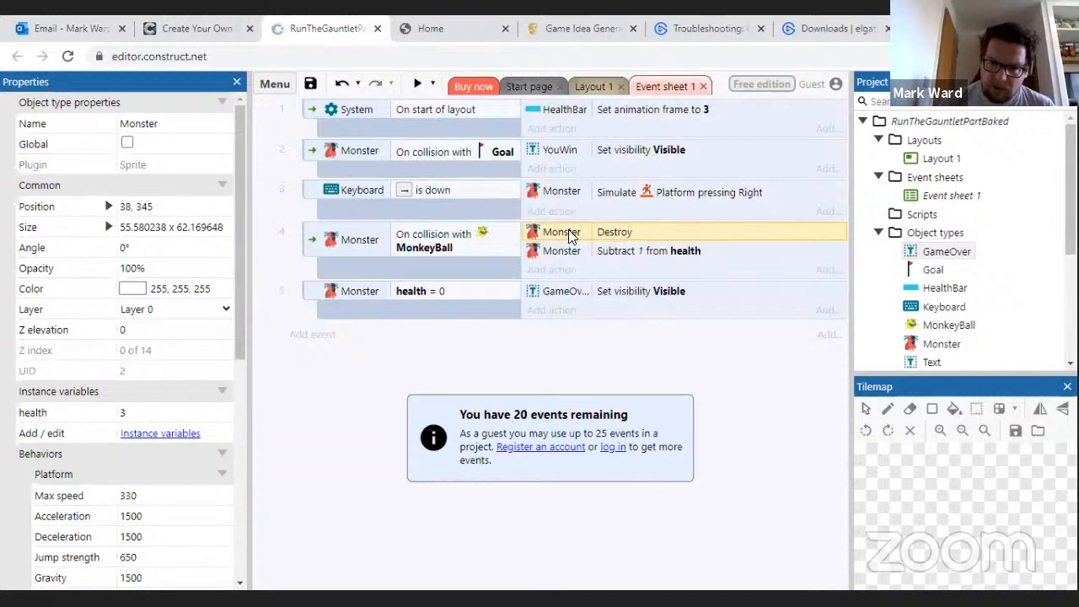
pyautogui.press('Delete')
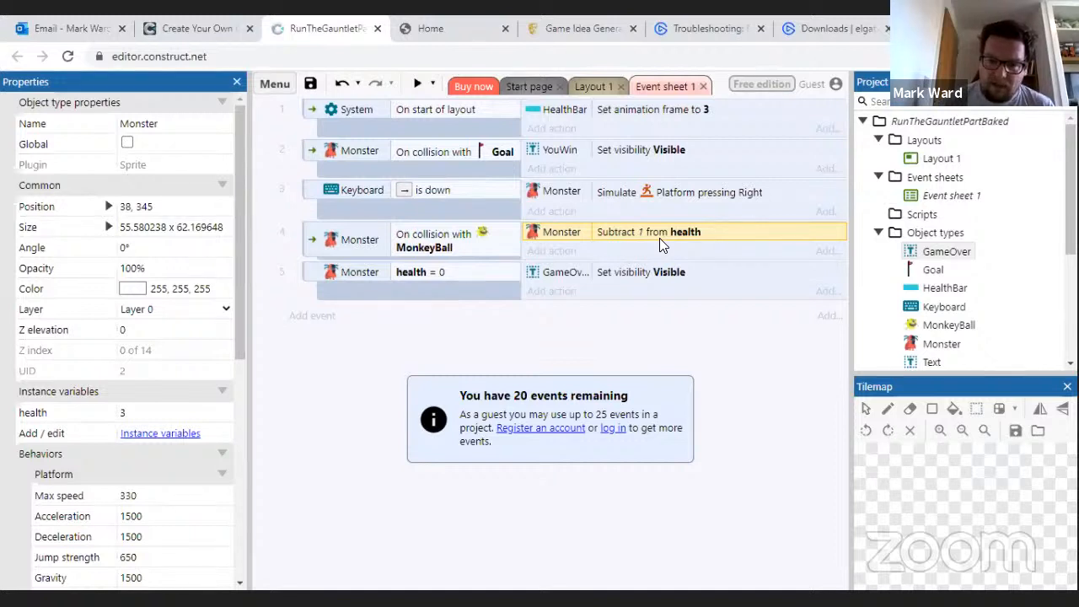
pyautogui.click(556, 292)
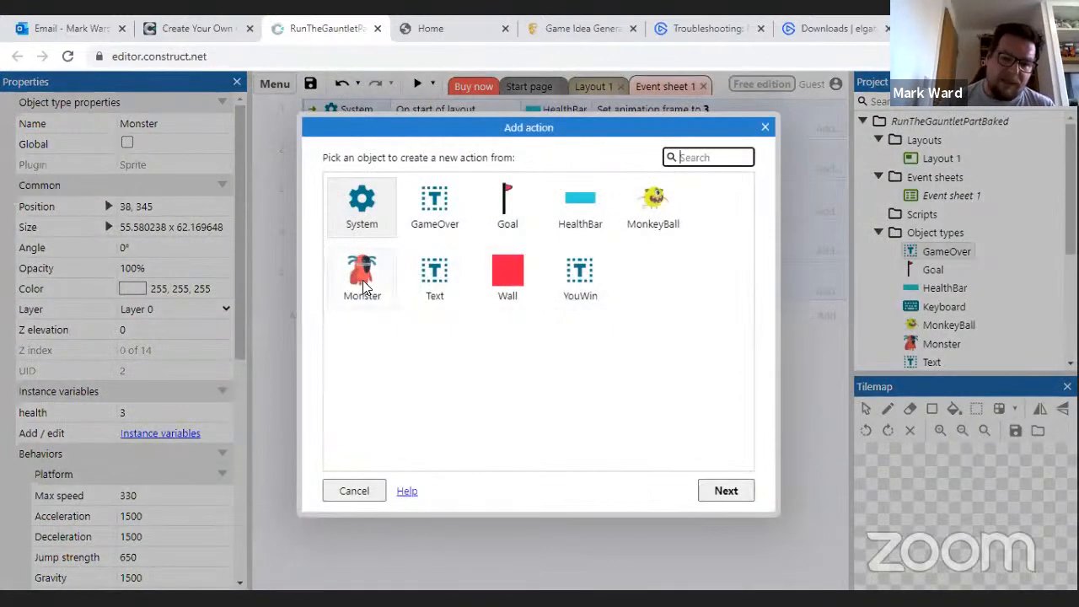
pyautogui.doubleClick(362, 281)
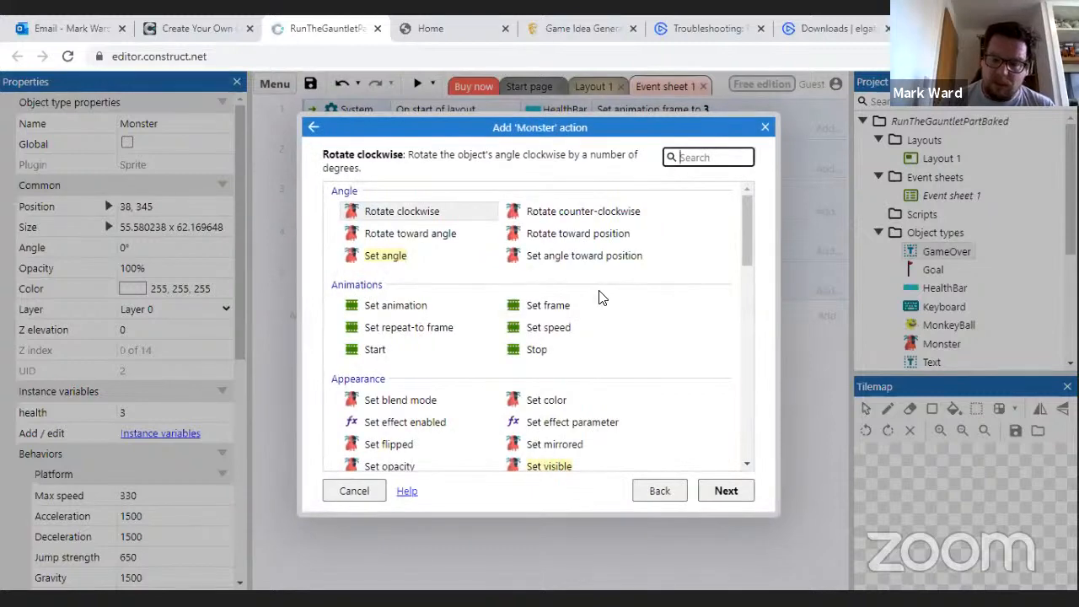
pyautogui.write('dest')
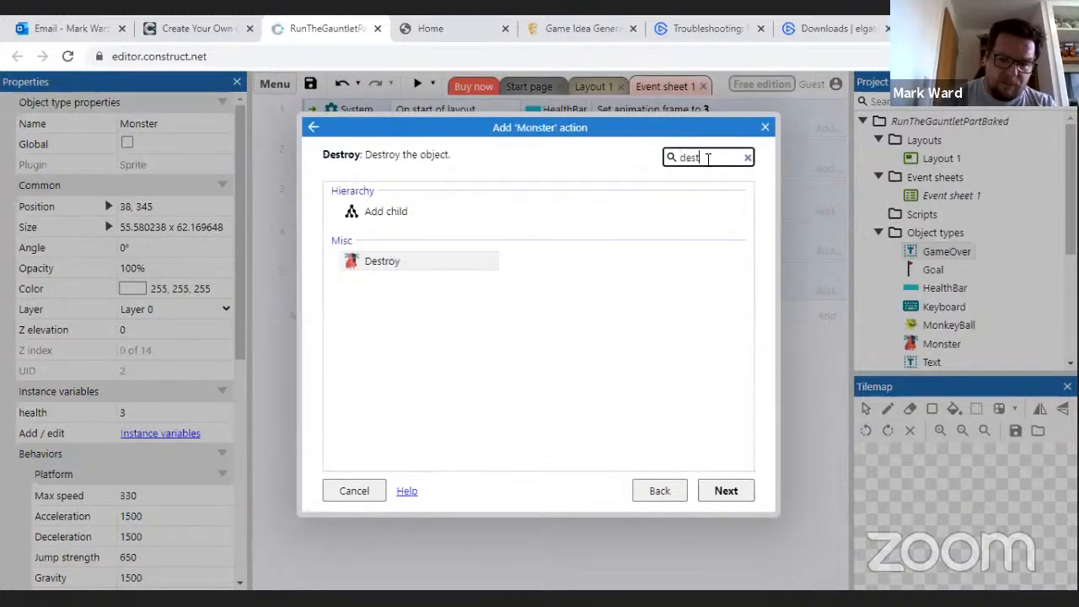
pyautogui.doubleClick(404, 262)
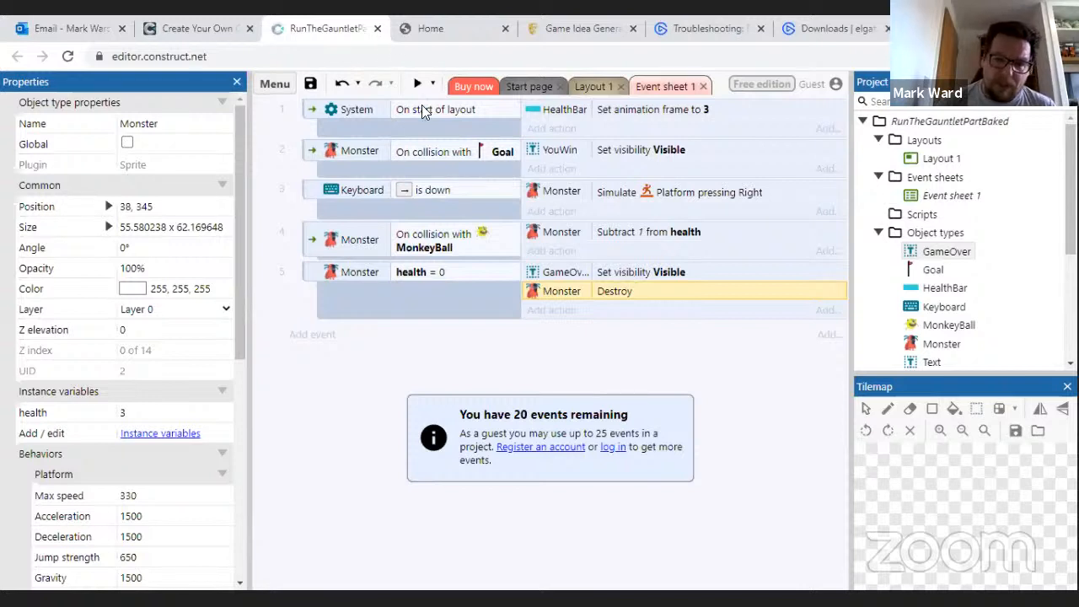
pyautogui.click(416, 82)
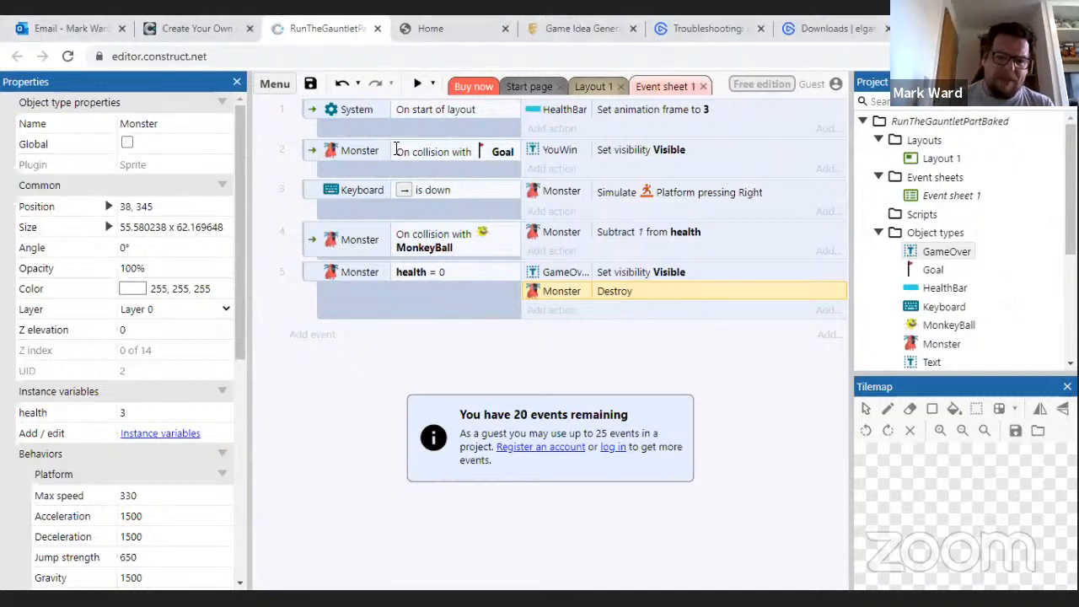
# Undo the recent Event sheet 1 edits back to before the Monster health = 0 event was added
pyautogui.click(342, 84)
pyautogui.click(342, 84)
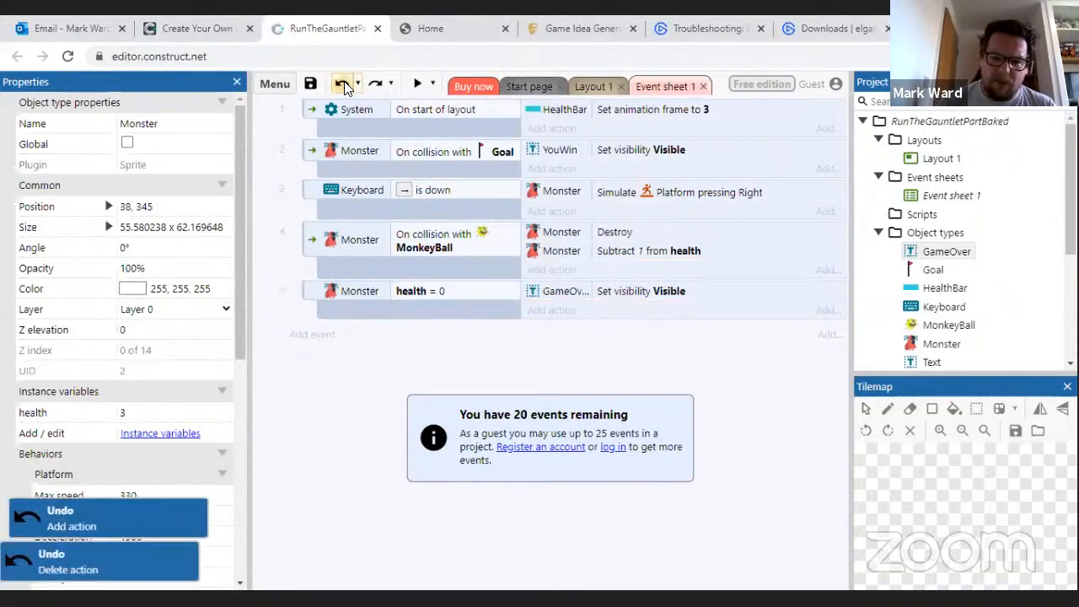
pyautogui.click(342, 84)
pyautogui.click(342, 84)
pyautogui.click(342, 84)
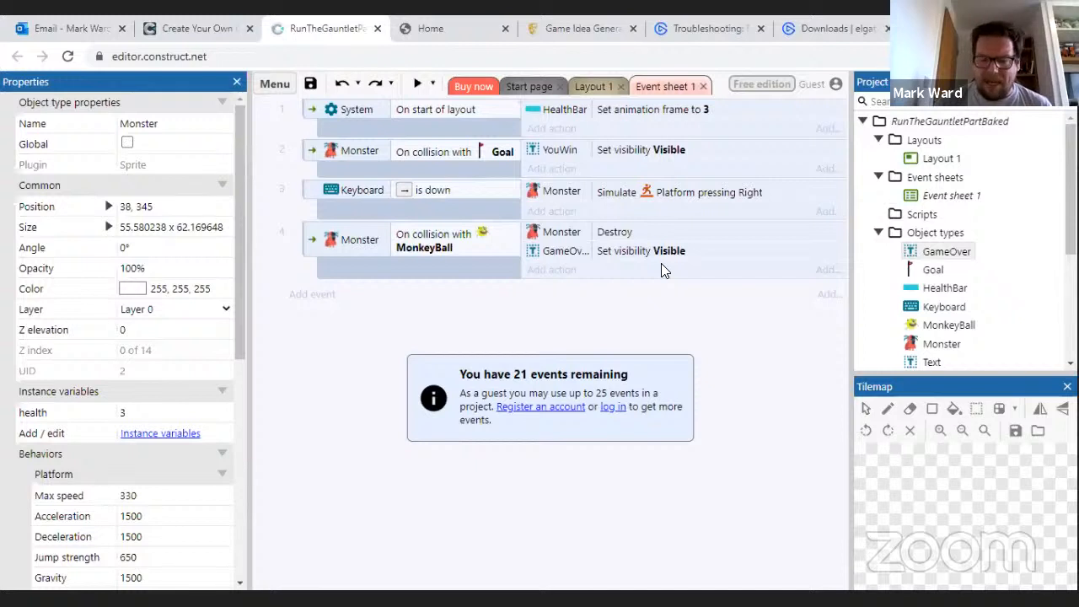
# Redo the addition of the health = 0 event and move the Monster Destroy and GameOver Set visible actions into it
pyautogui.click(376, 83)
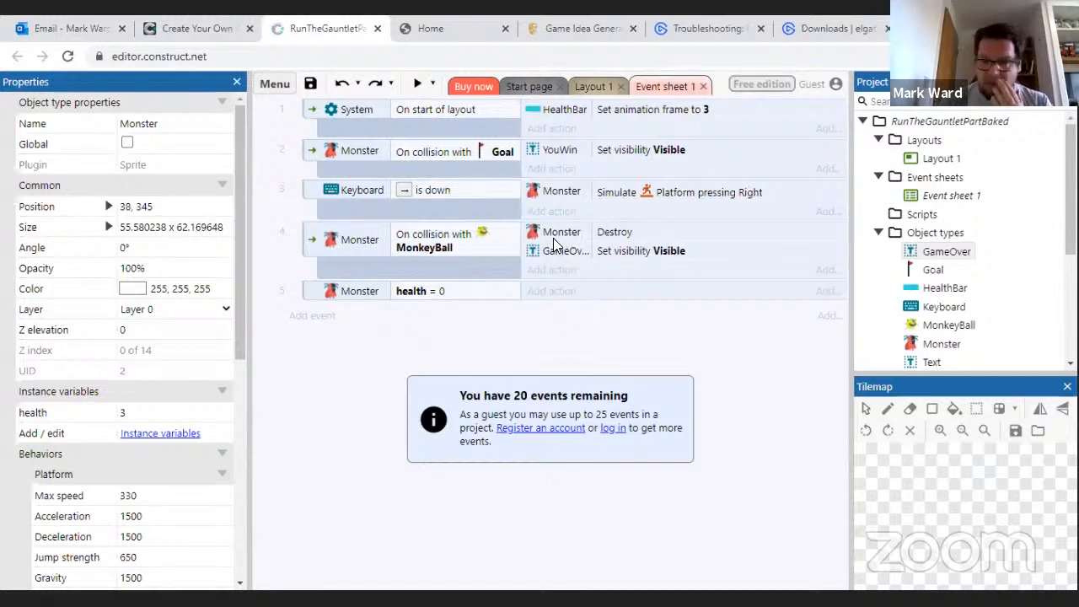
pyautogui.moveTo(555, 234); pyautogui.dragTo(555, 289)
pyautogui.moveTo(560, 233); pyautogui.dragTo(560, 294)
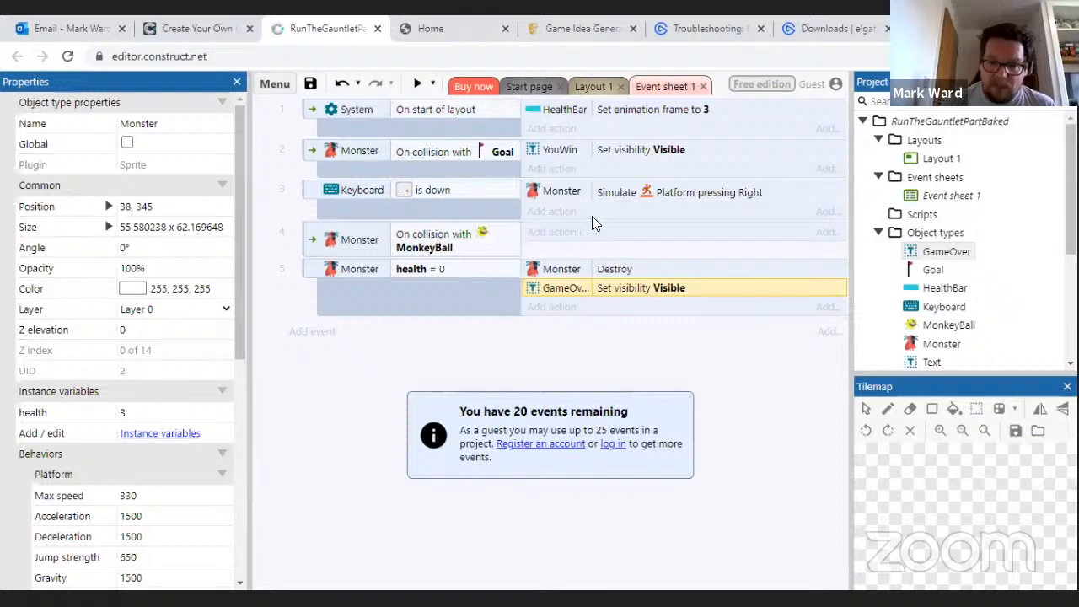
# Add a Monster "Subtract from" action to the emptied MonkeyBall collision event, taking 1 from the health instance variable
pyautogui.click(563, 236)
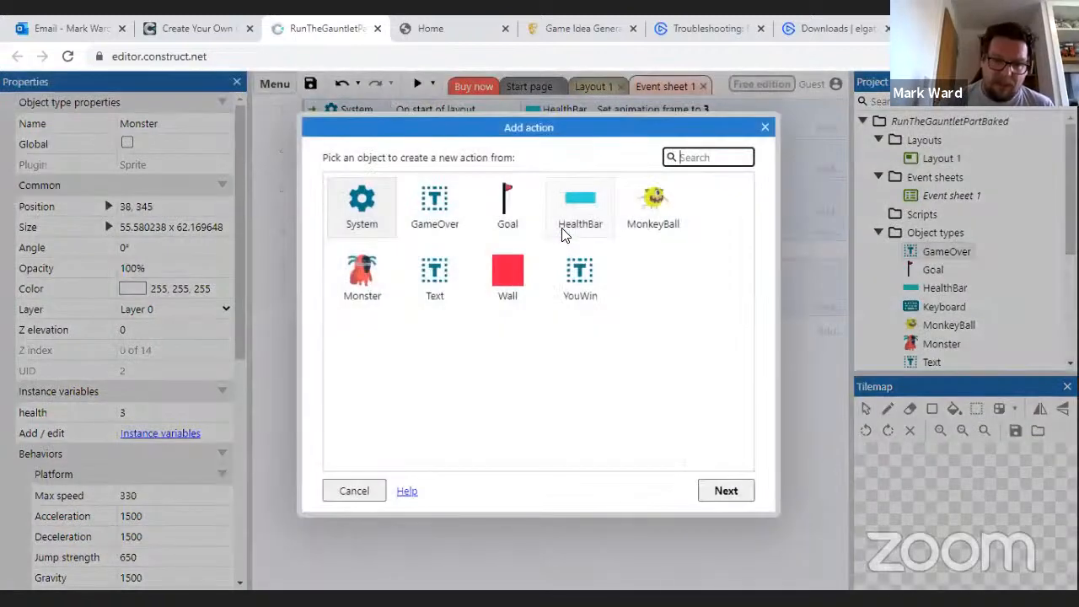
pyautogui.doubleClick(356, 286)
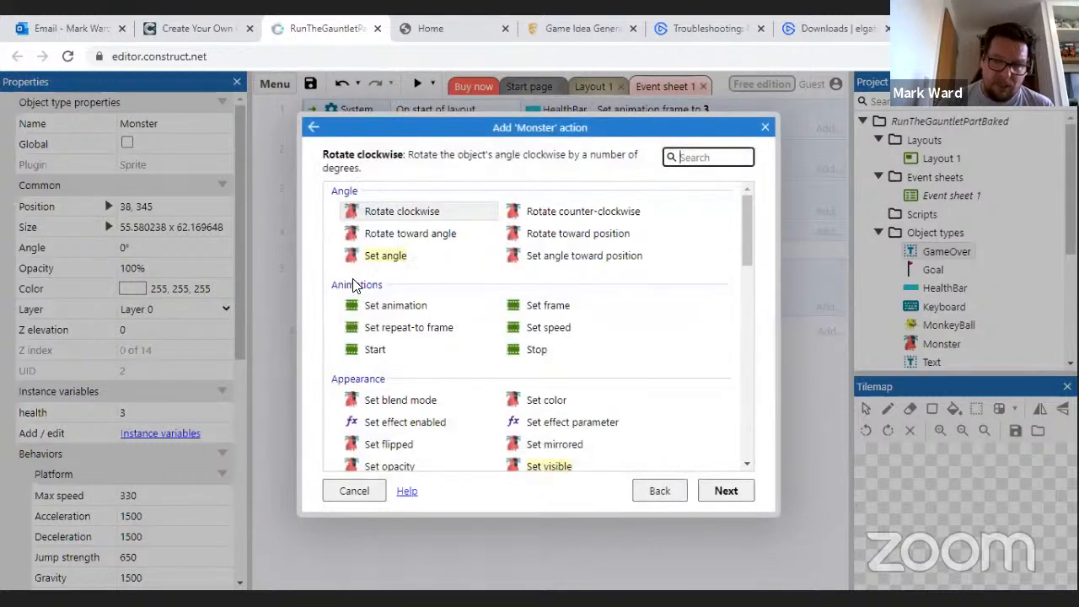
pyautogui.write('var')
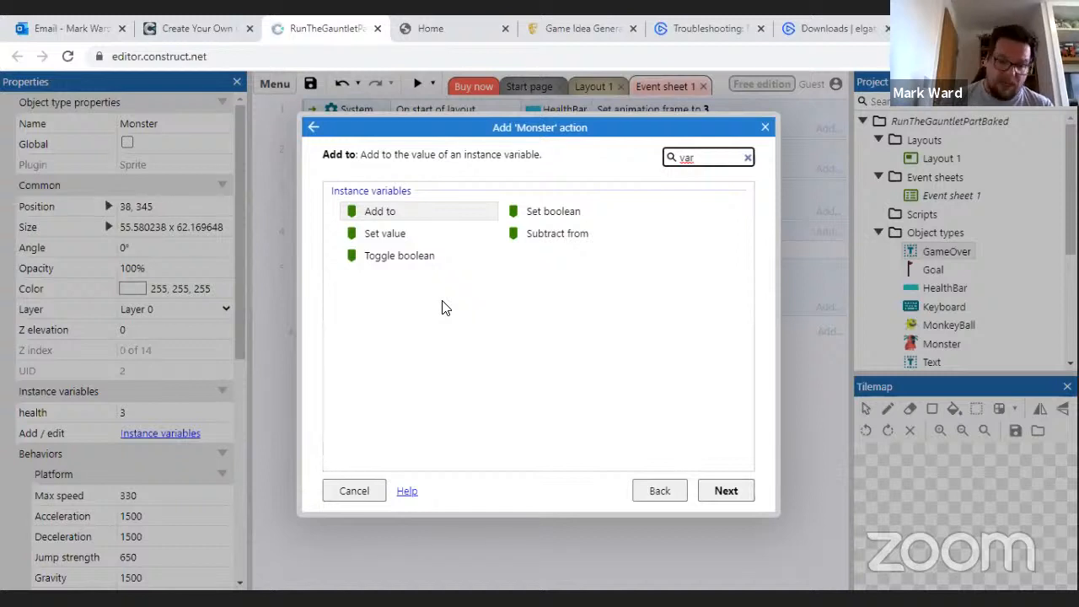
pyautogui.click(579, 235)
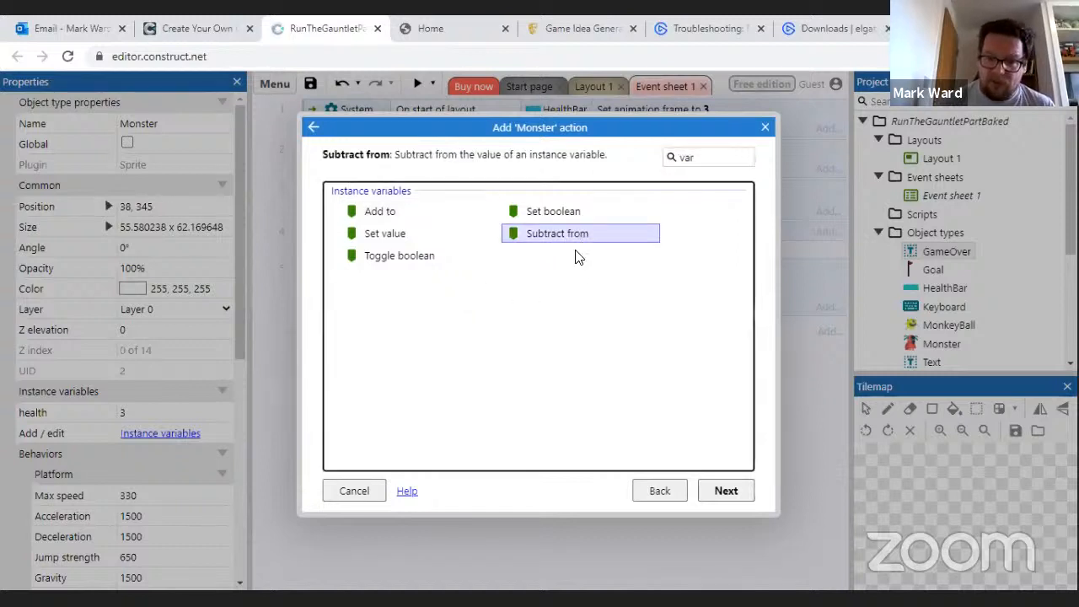
pyautogui.click(724, 491)
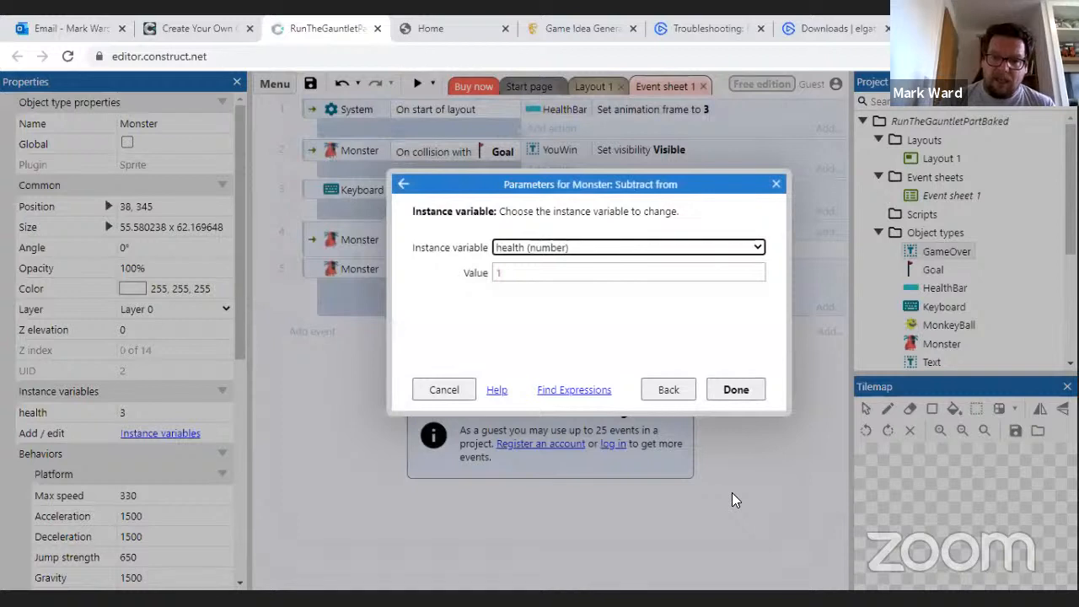
pyautogui.click(758, 250)
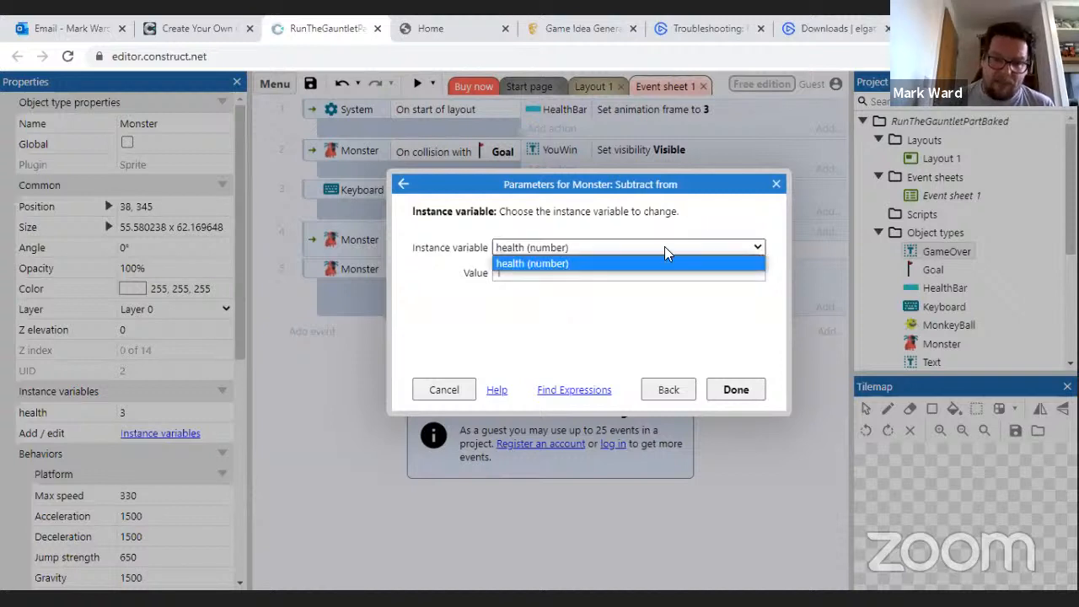
pyautogui.click(572, 263)
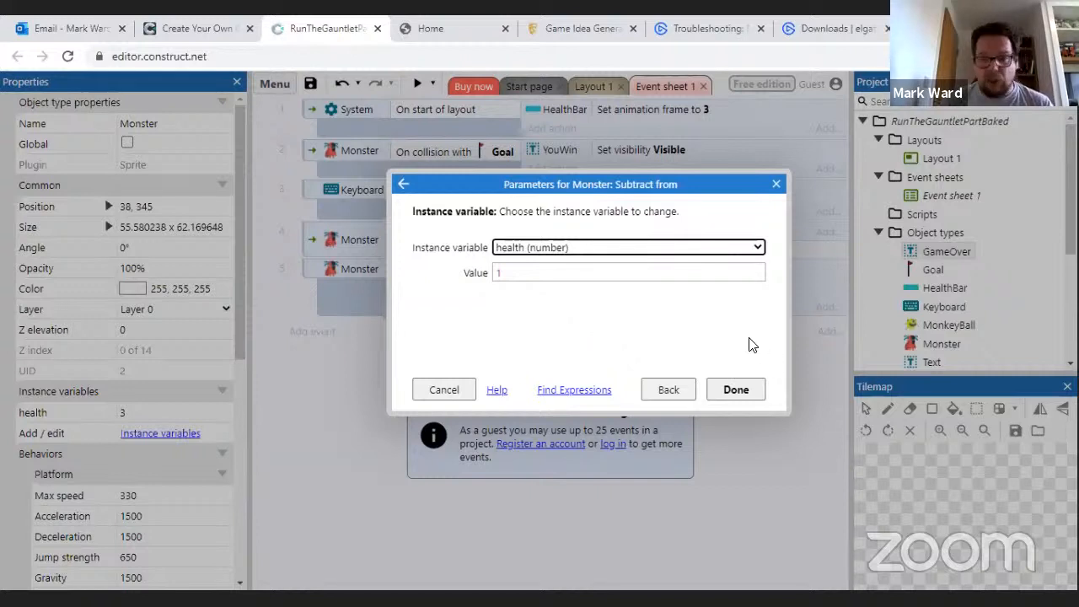
pyautogui.click(736, 389)
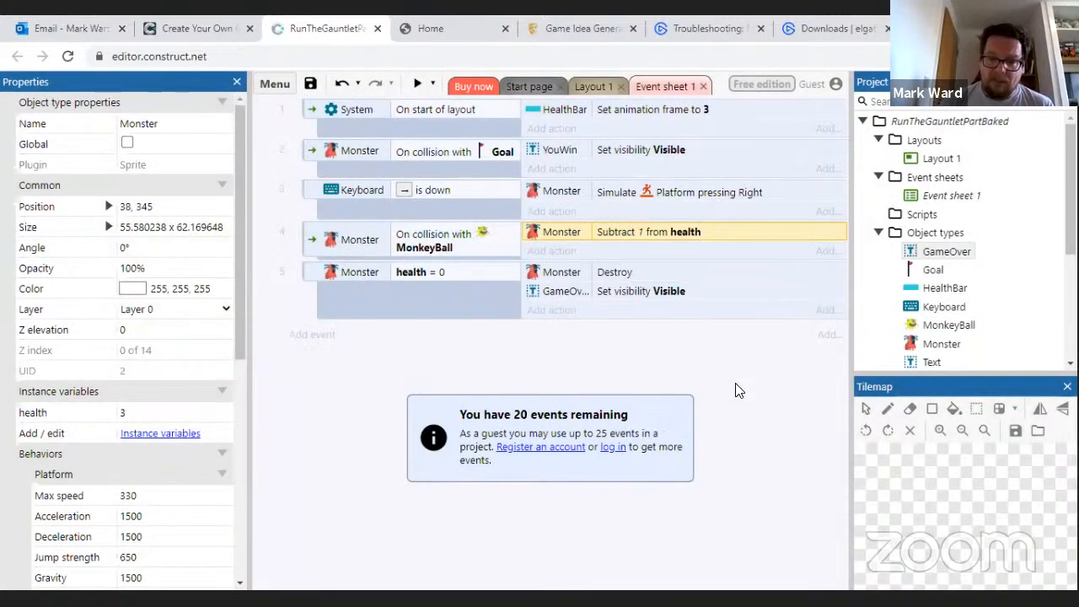
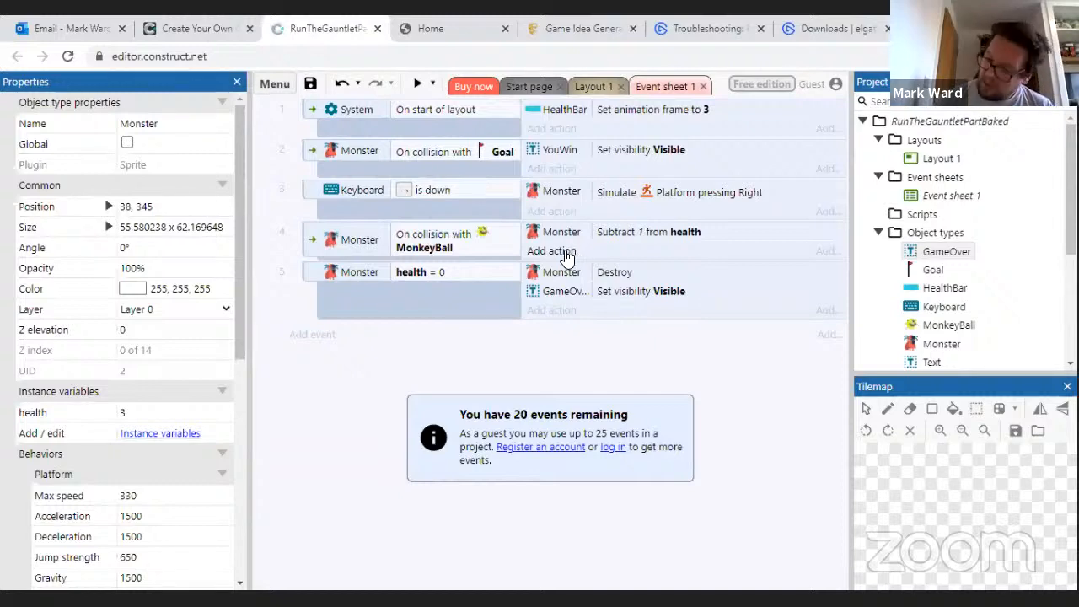
# Add a HealthBar "Set frame" action to the MonkeyBall collision event with the frame number set to Monster.health
pyautogui.click(565, 252)
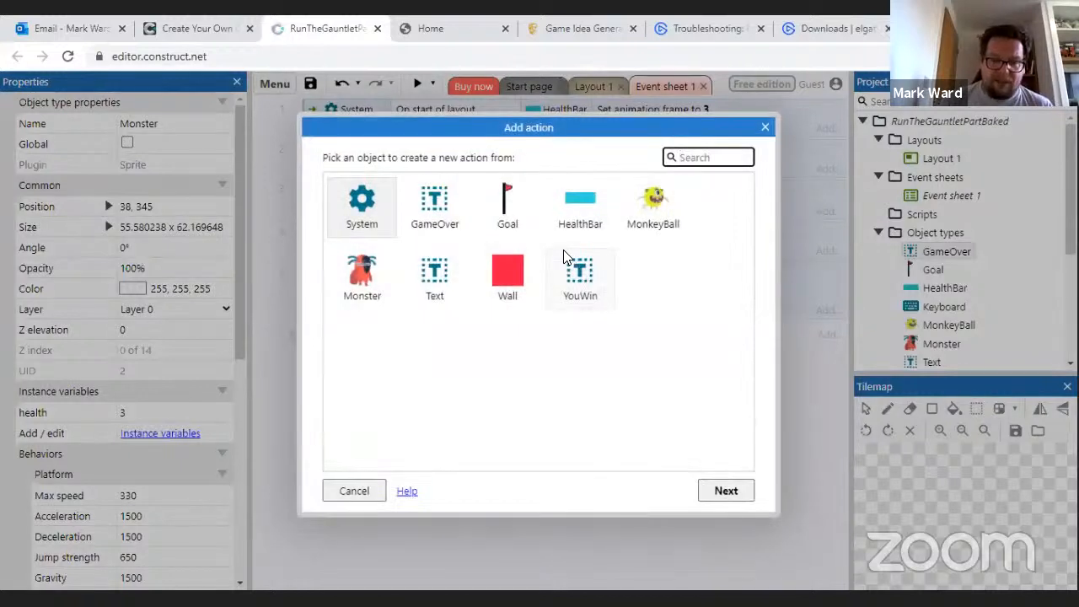
pyautogui.click(585, 211)
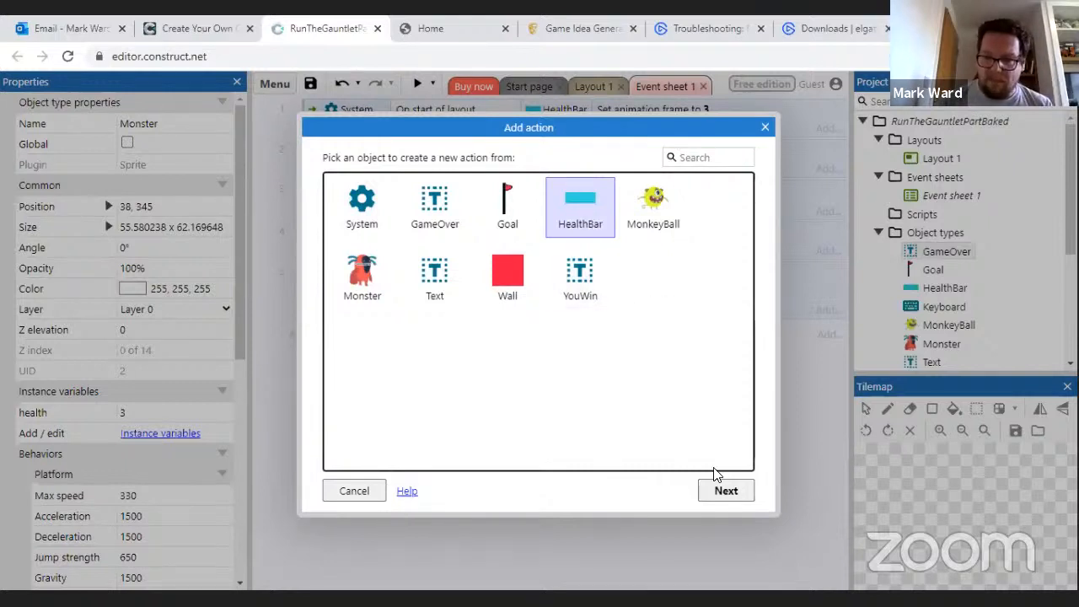
pyautogui.click(721, 492)
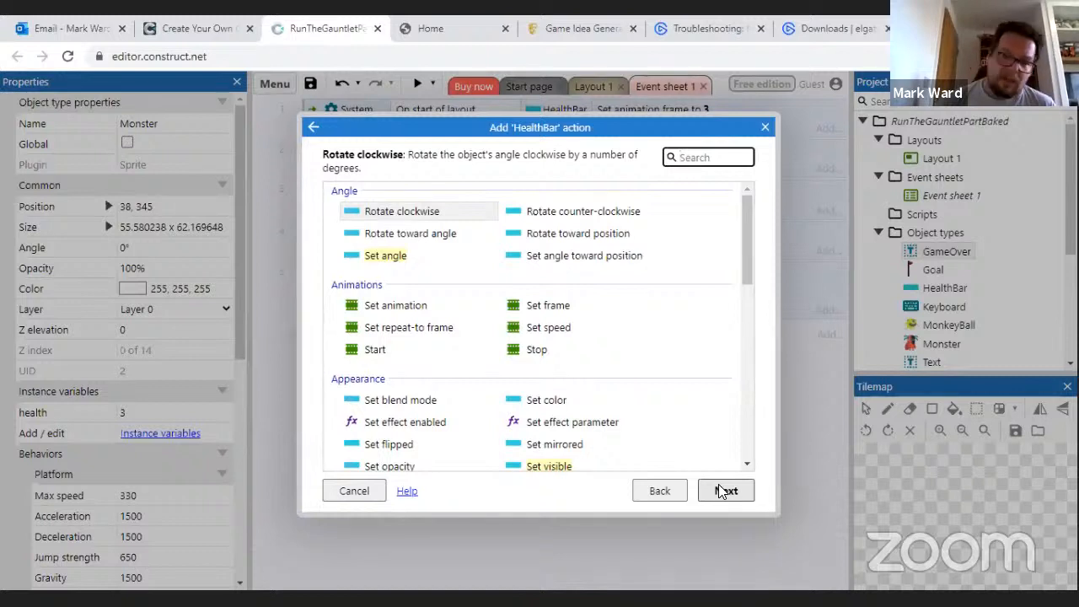
pyautogui.write('anim')
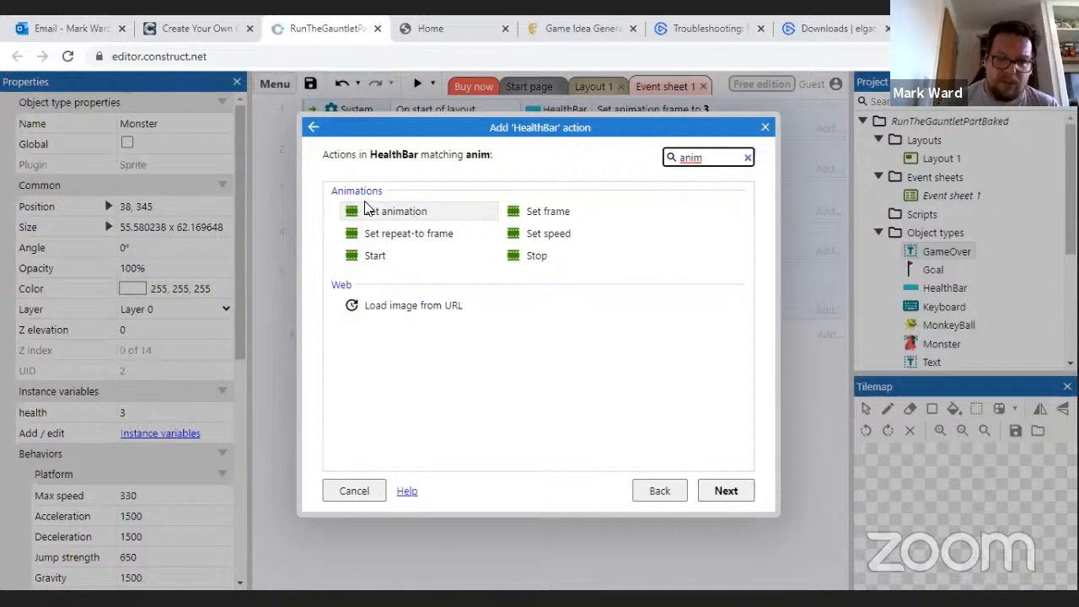
pyautogui.click(545, 213)
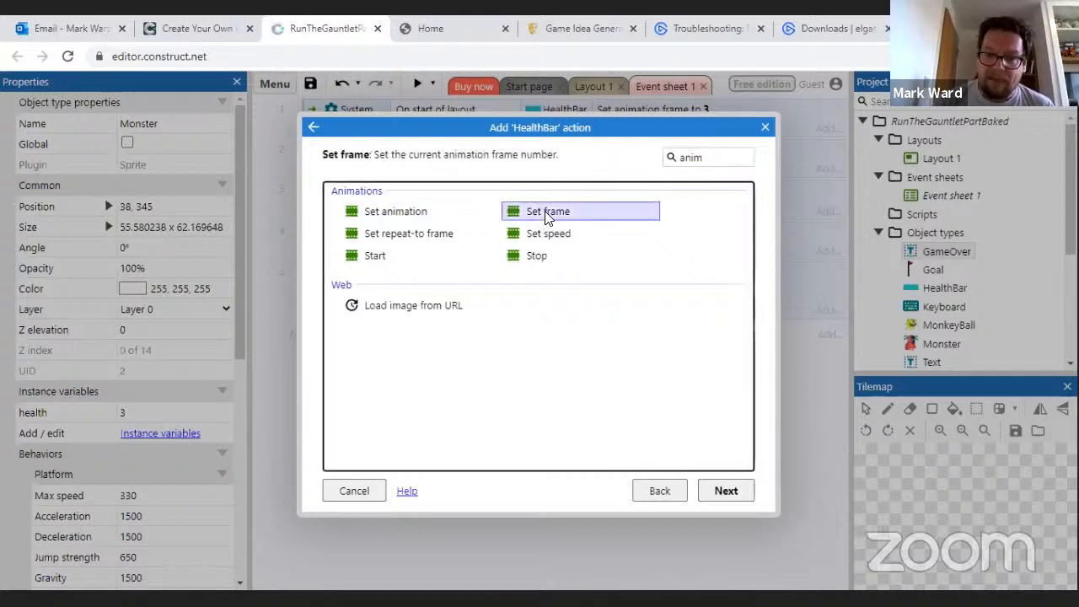
pyautogui.click(727, 492)
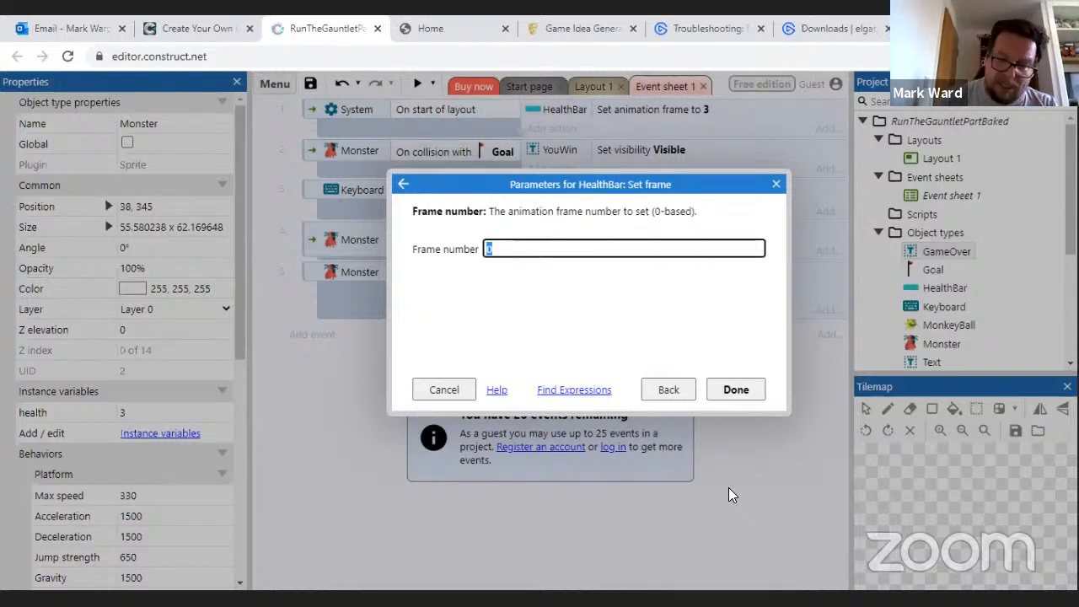
pyautogui.write('Mons')
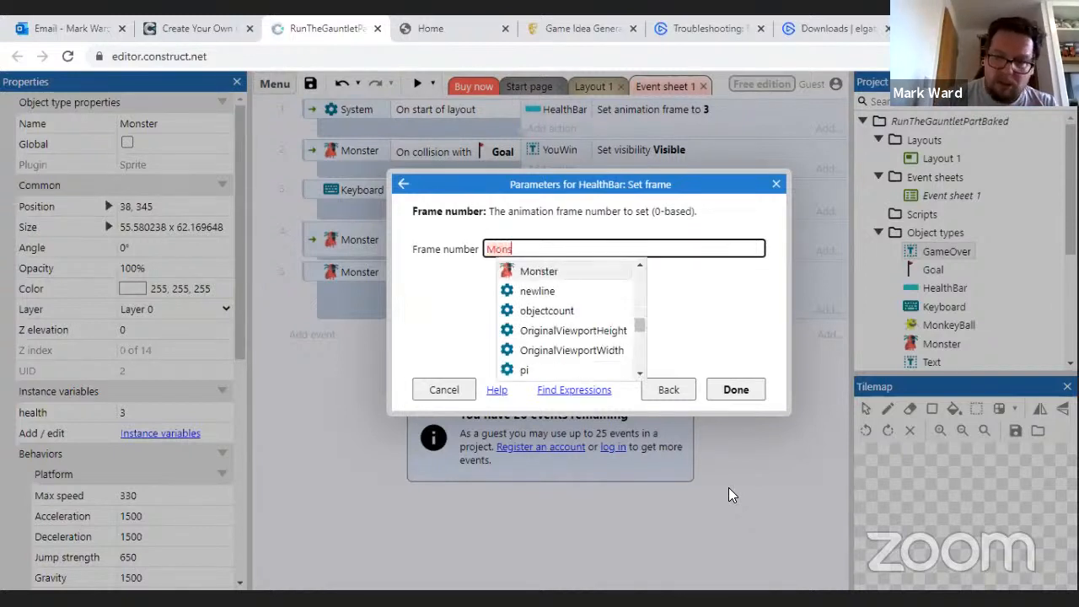
pyautogui.click(524, 269)
pyautogui.click(523, 270)
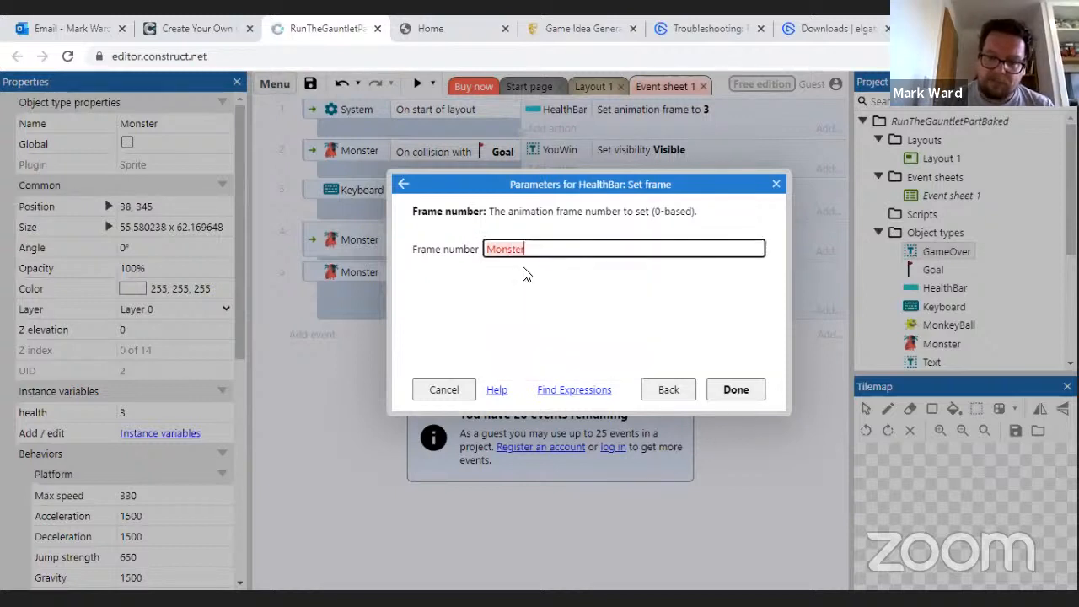
pyautogui.write('.')
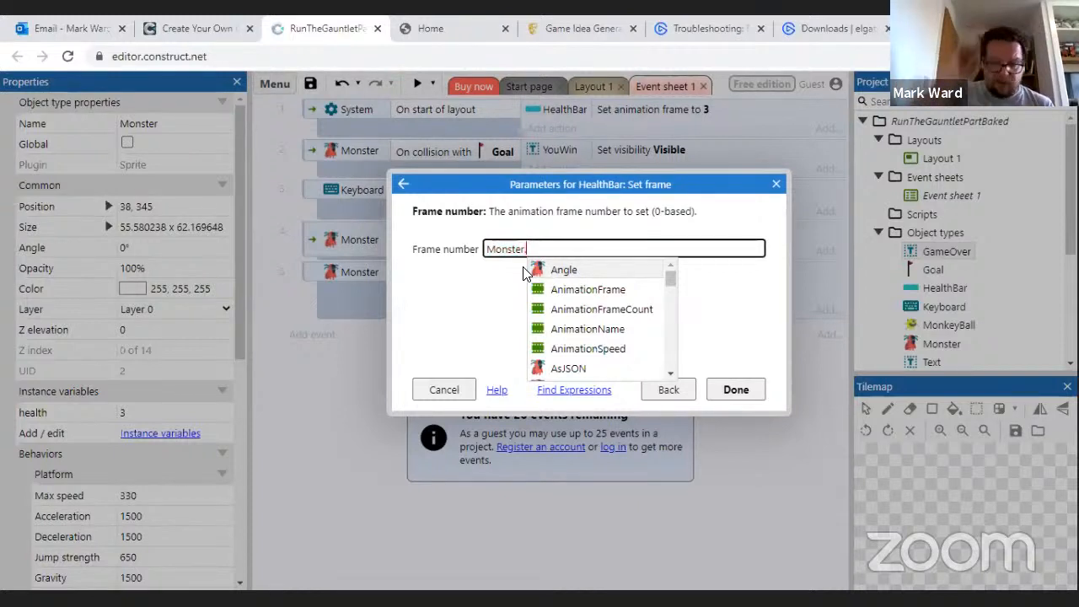
pyautogui.write('hea')
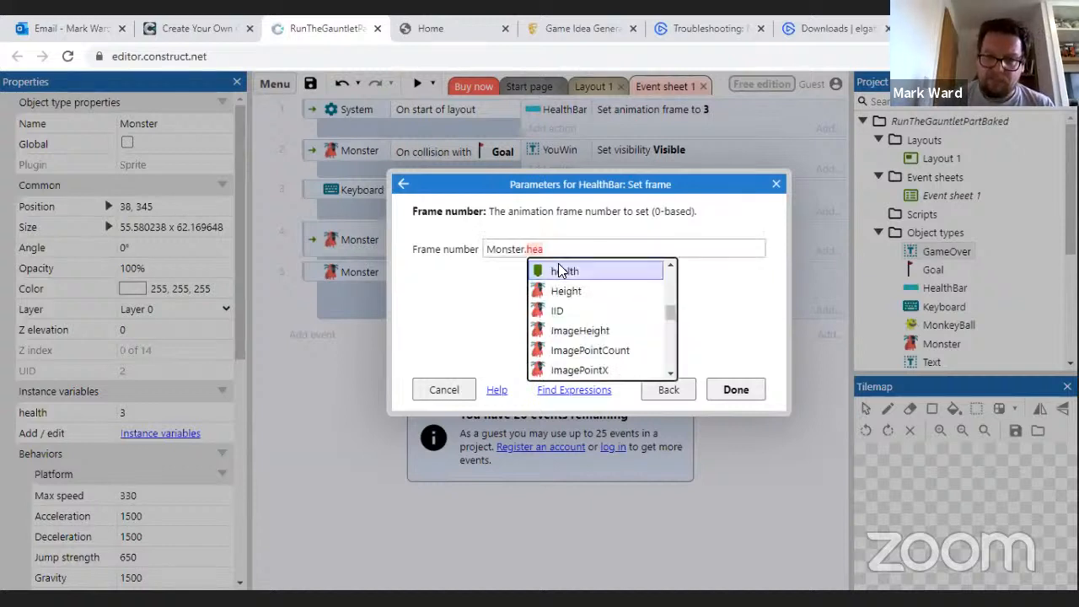
pyautogui.click(561, 269)
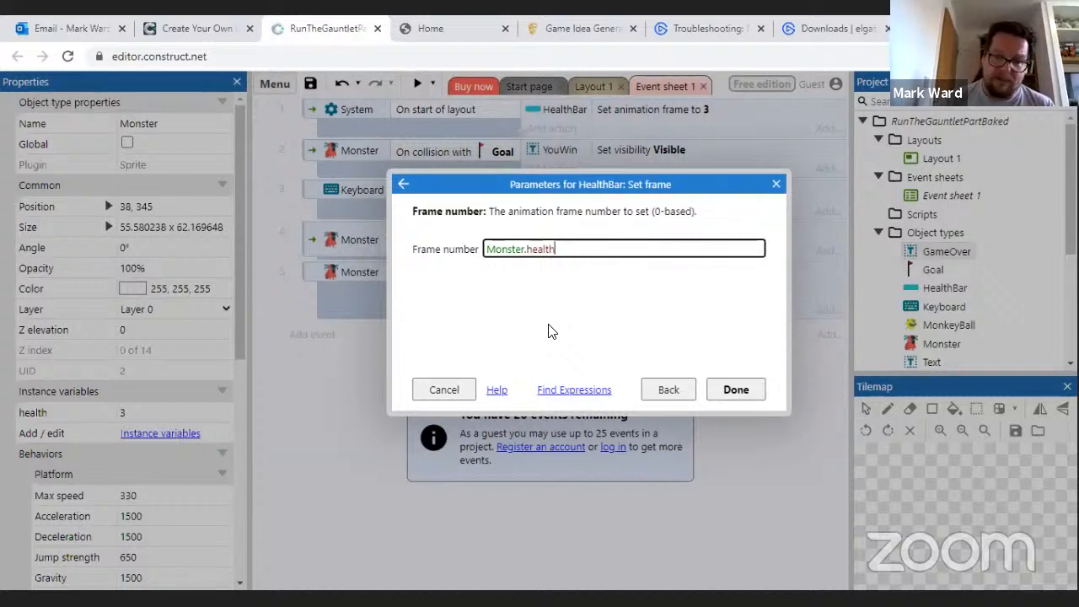
pyautogui.click(732, 394)
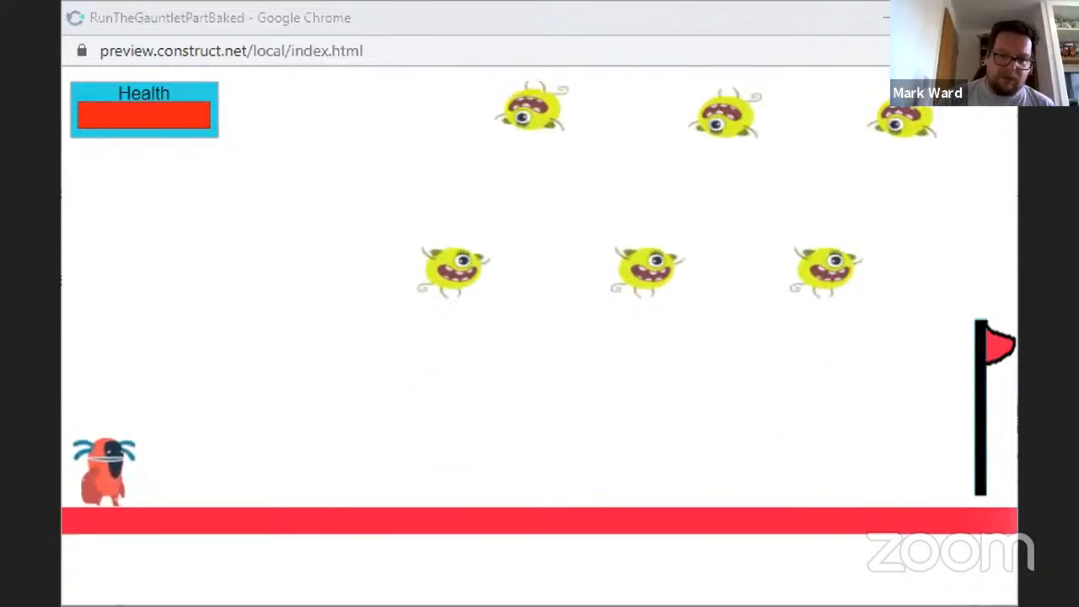
# Test the game preview by moving the Monster right toward the MonkeyBalls and the goal flag
pyautogui.click(387, 24)
pyautogui.press('Right')
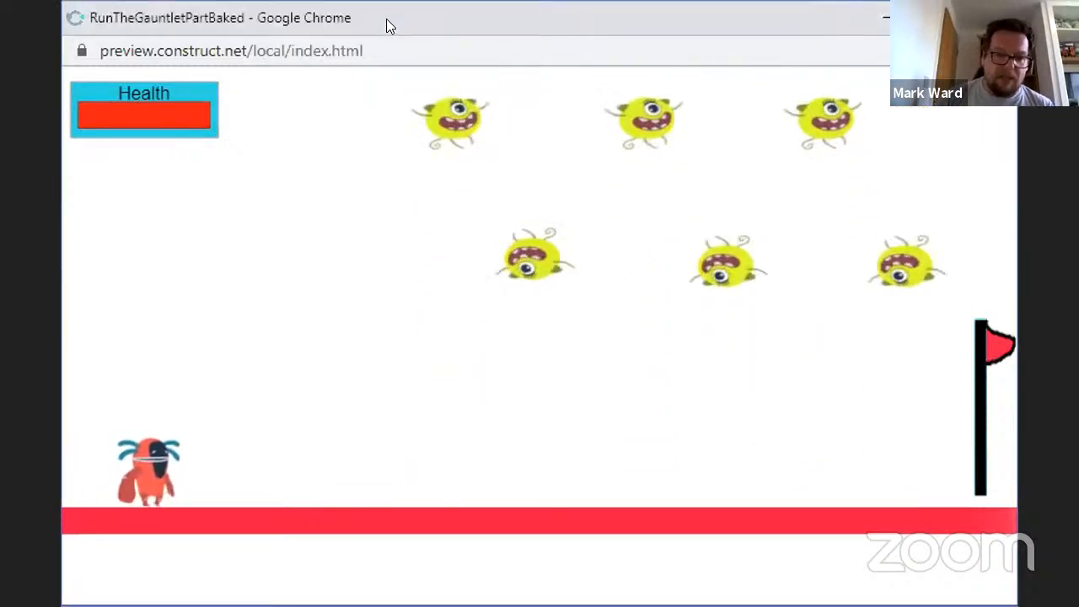
pyautogui.press('Right')
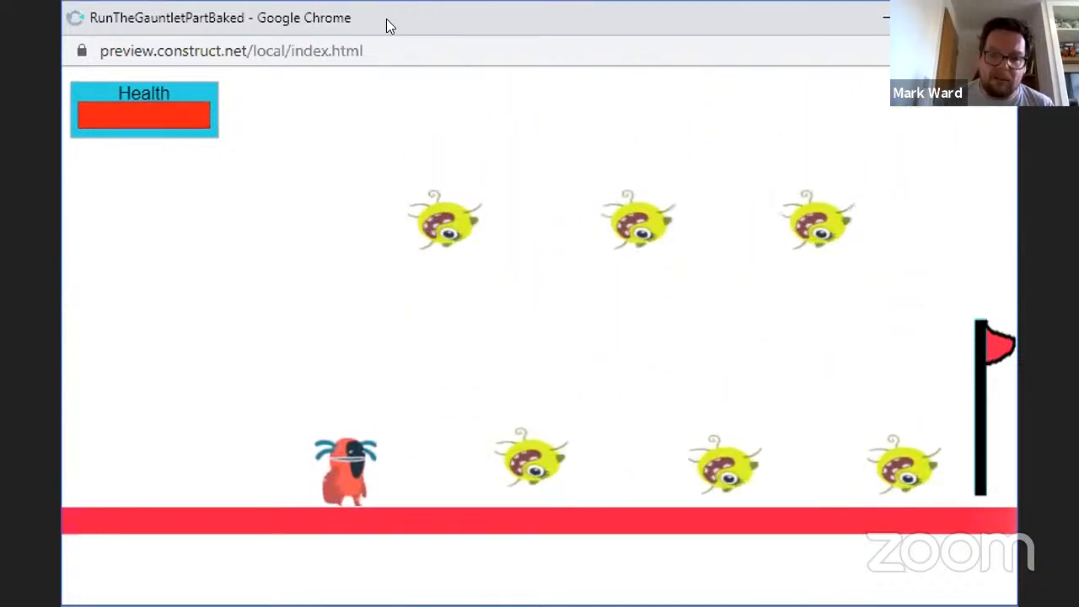
pyautogui.press('Right')
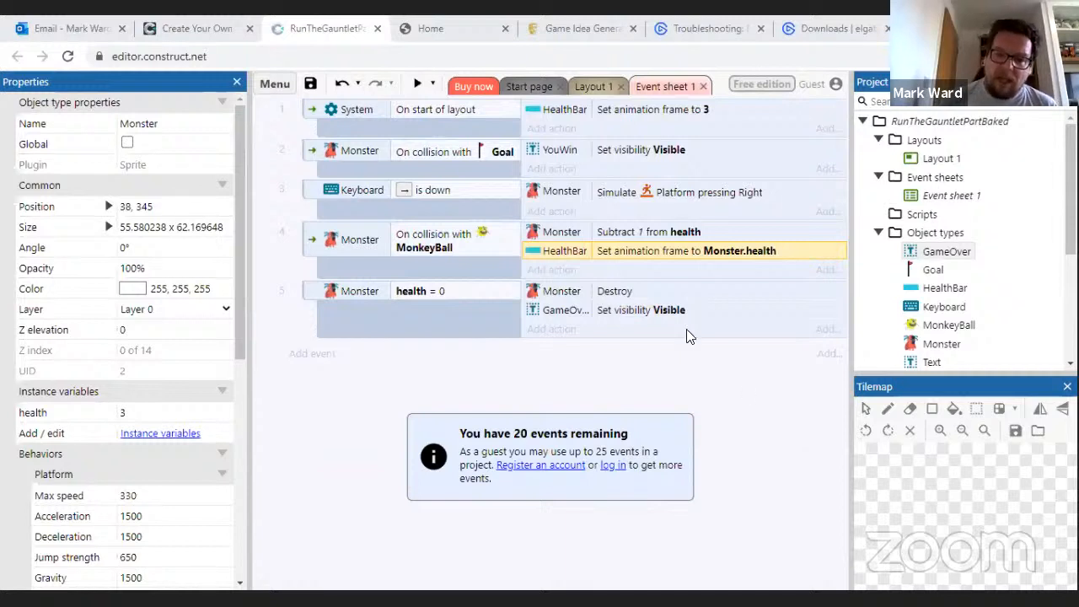
# Undo the HealthBar Set frame action and check the numbered frames of the HealthBar's Animation_lives in Layout 1
pyautogui.click(341, 86)
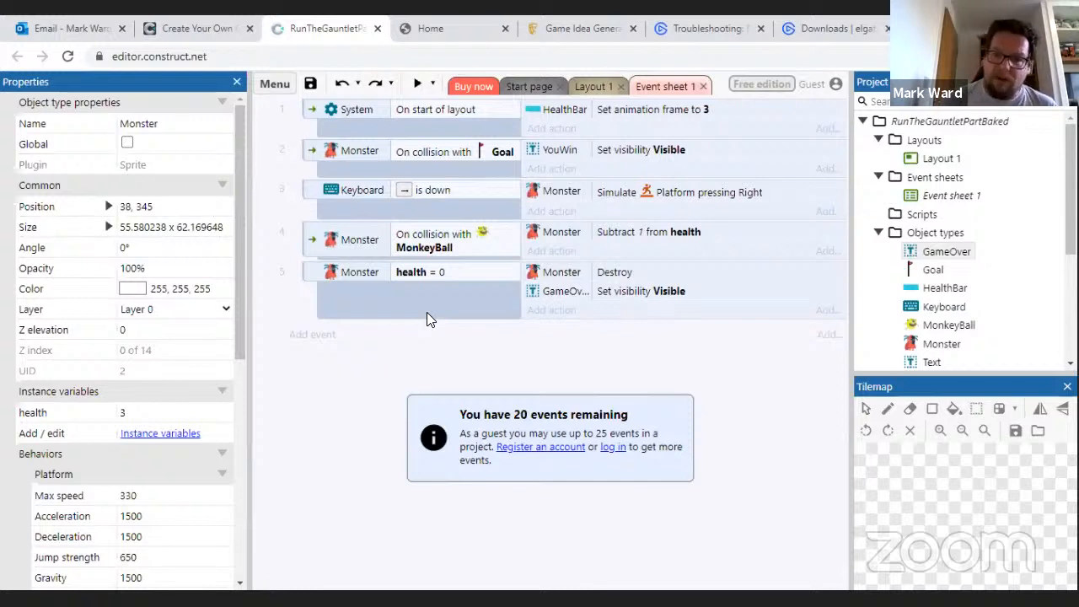
pyautogui.click(590, 87)
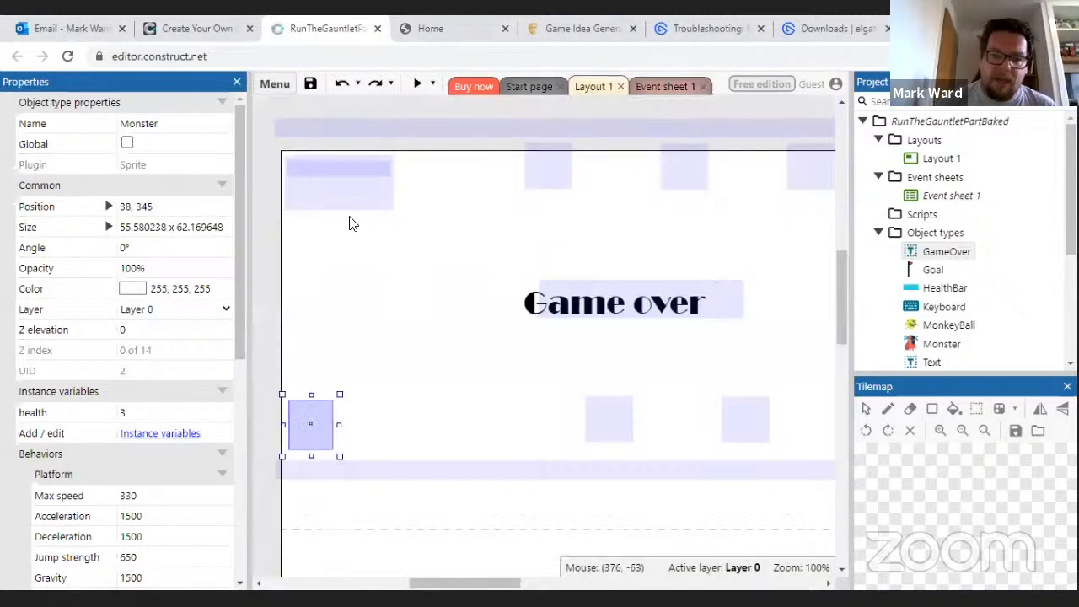
pyautogui.doubleClick(342, 187)
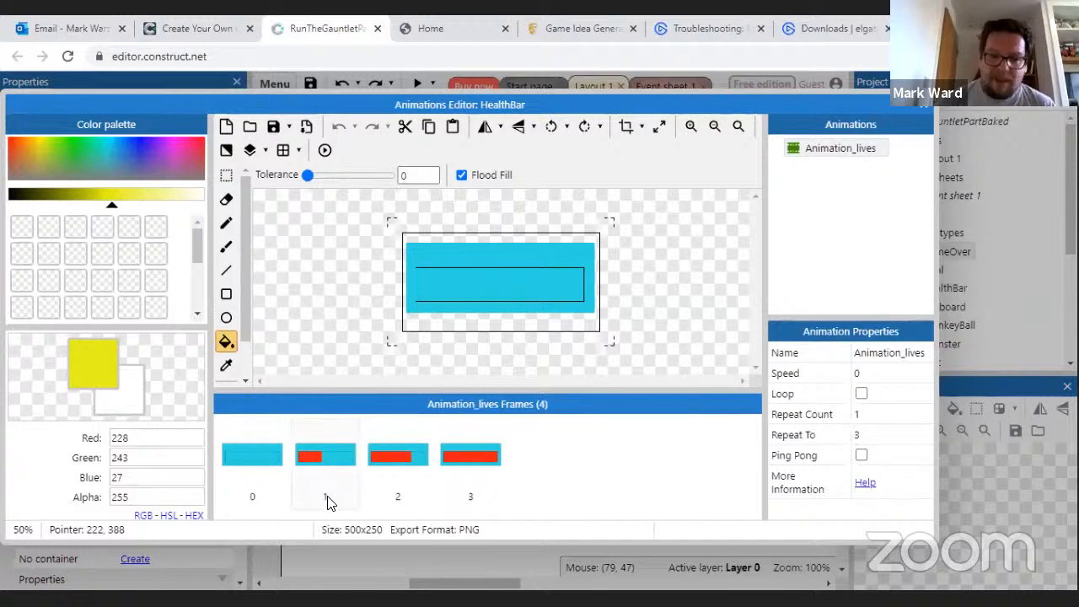
pyautogui.click(926, 105)
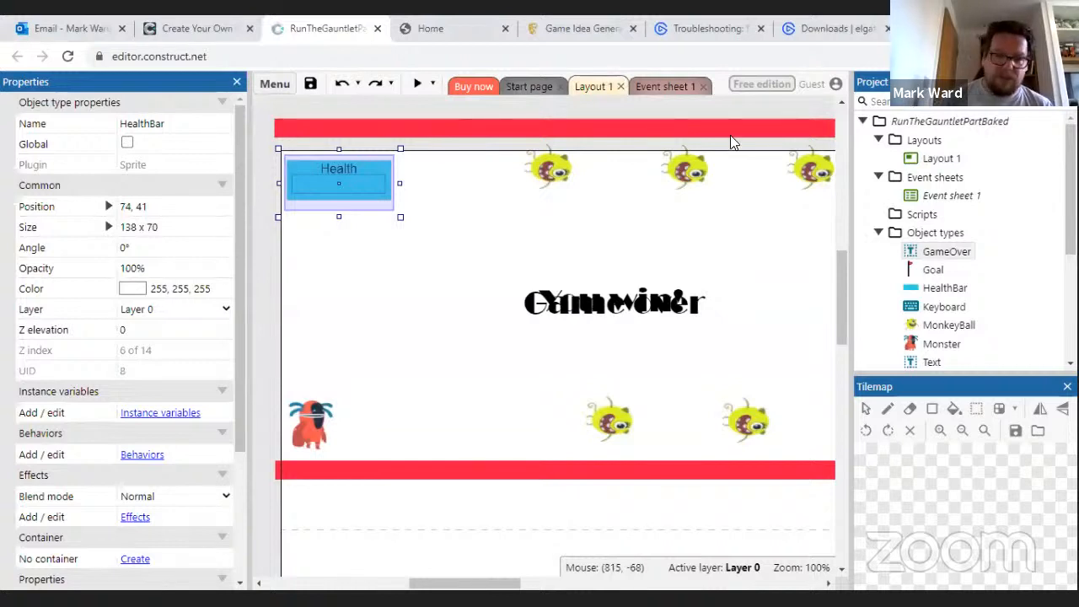
pyautogui.click(651, 85)
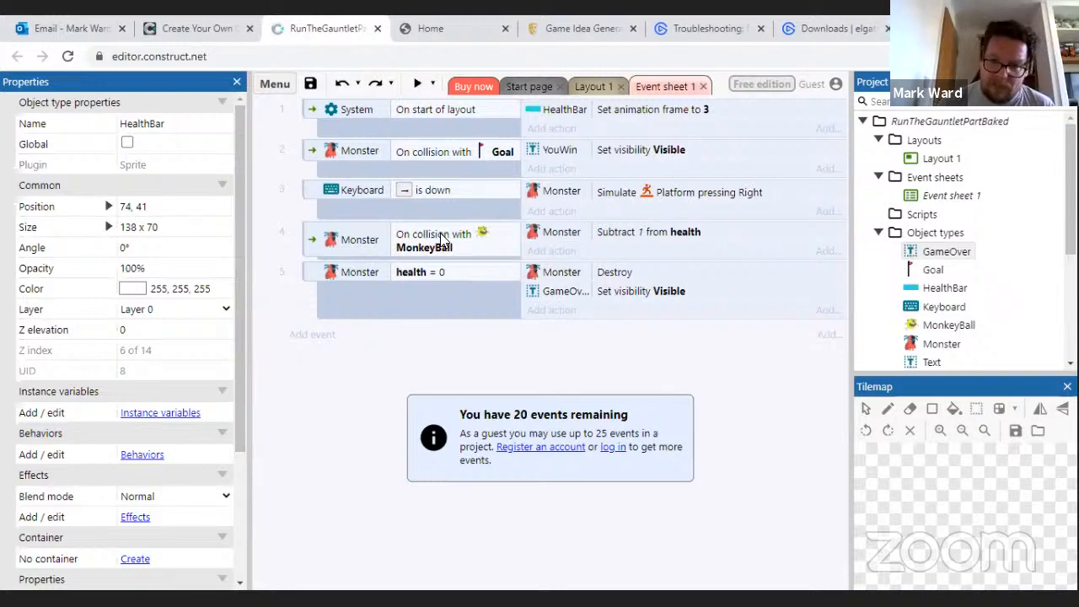
# Add a HealthBar "Set frame" action to the MonkeyBall collision event again, using Monster.health as the frame number
pyautogui.click(555, 251)
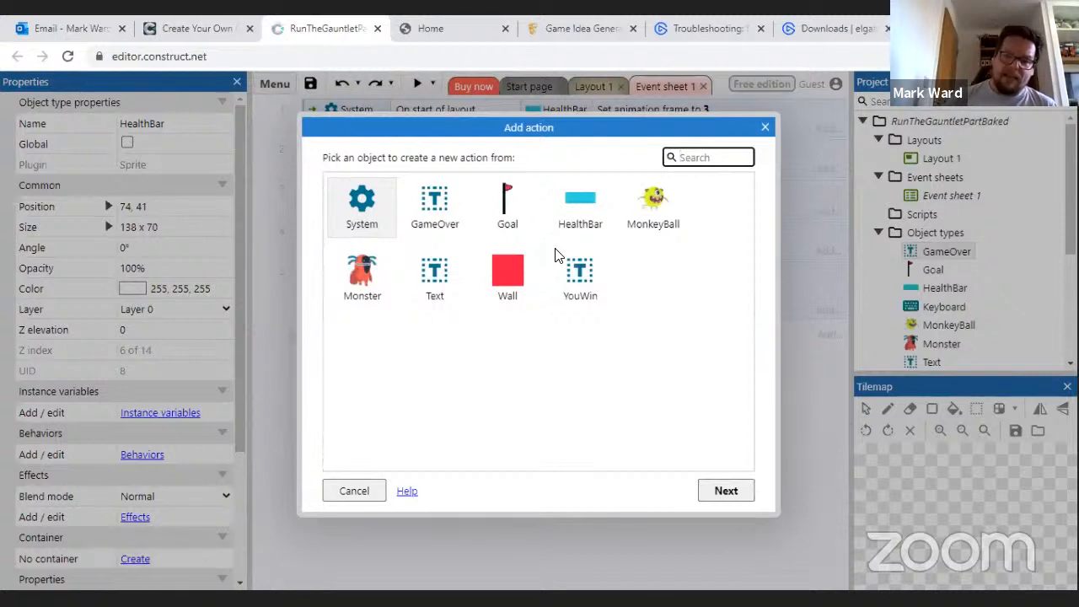
pyautogui.moveTo(597, 129)
pyautogui.mouseDown()
pyautogui.moveTo(571, 340)
pyautogui.moveTo(597, 188)
pyautogui.moveTo(593, 112)
pyautogui.mouseUp()
pyautogui.click(578, 184)
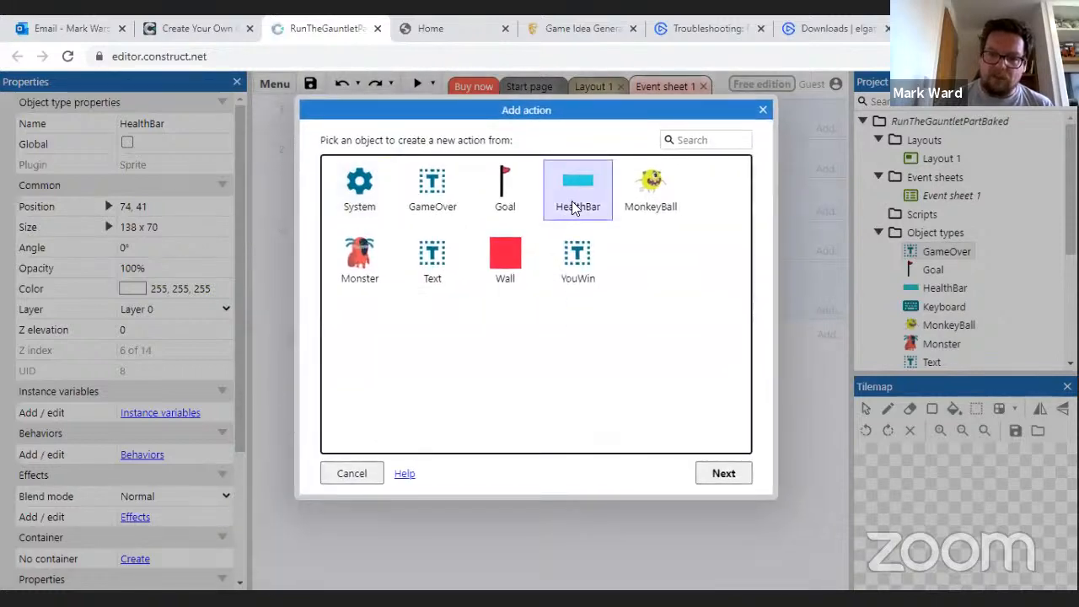
pyautogui.click(726, 474)
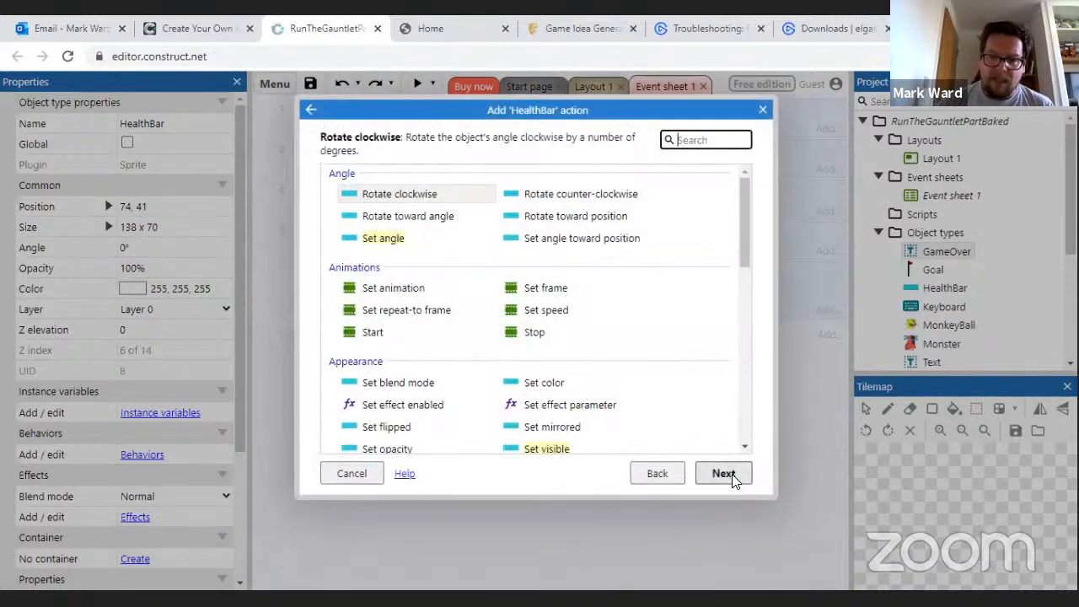
pyautogui.write('ani')
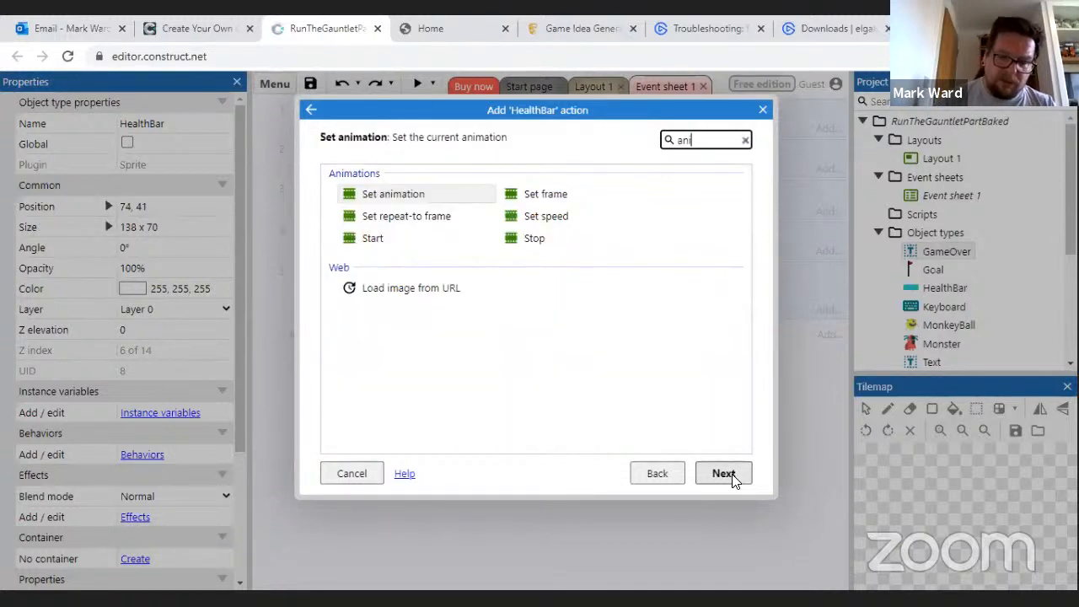
pyautogui.click(552, 199)
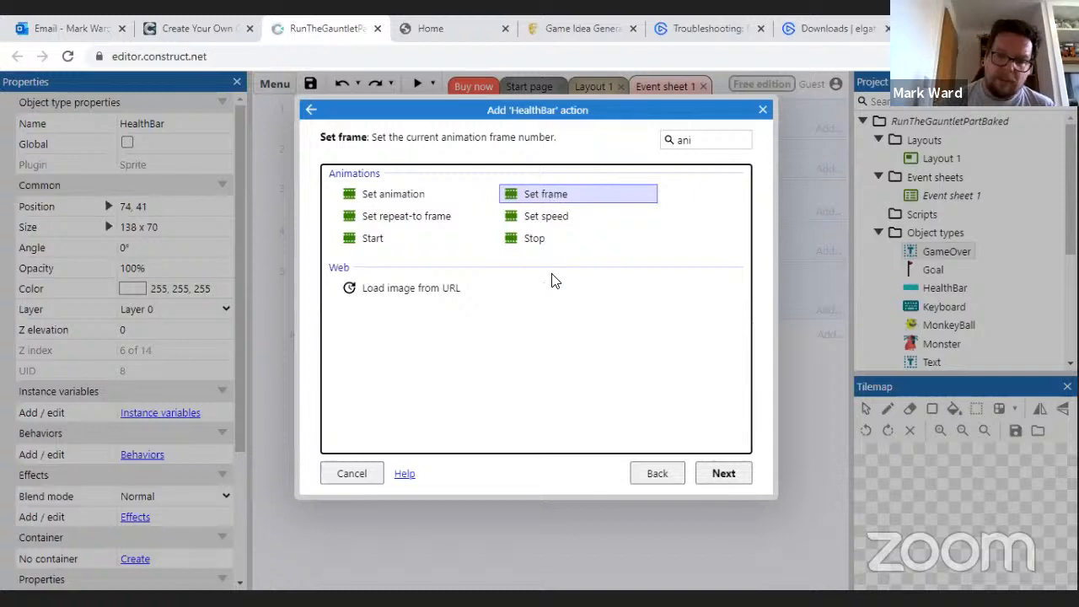
pyautogui.click(716, 476)
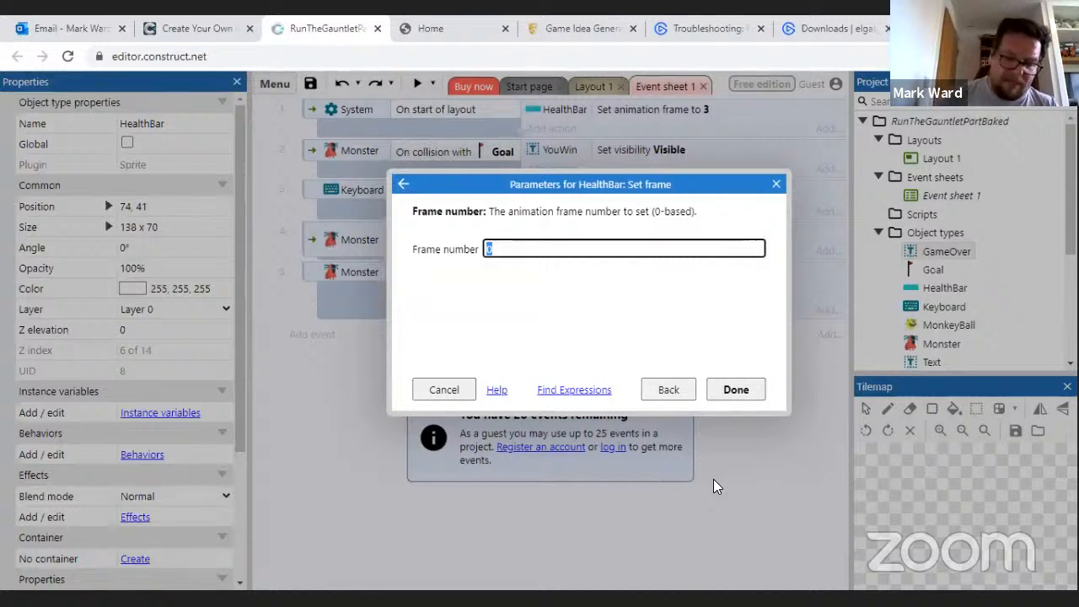
pyautogui.write('monst')
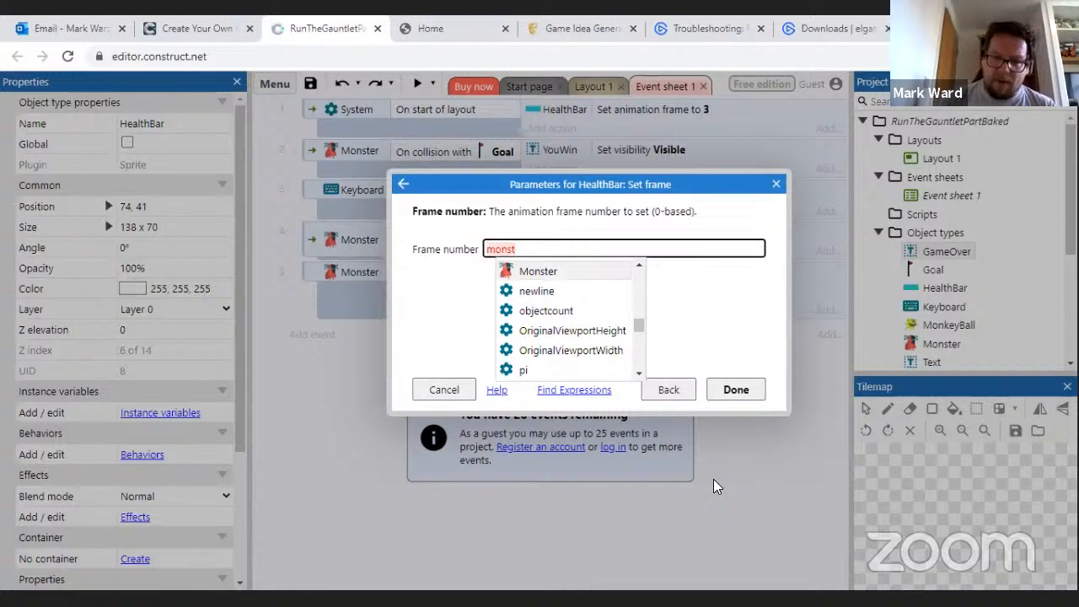
pyautogui.click(528, 273)
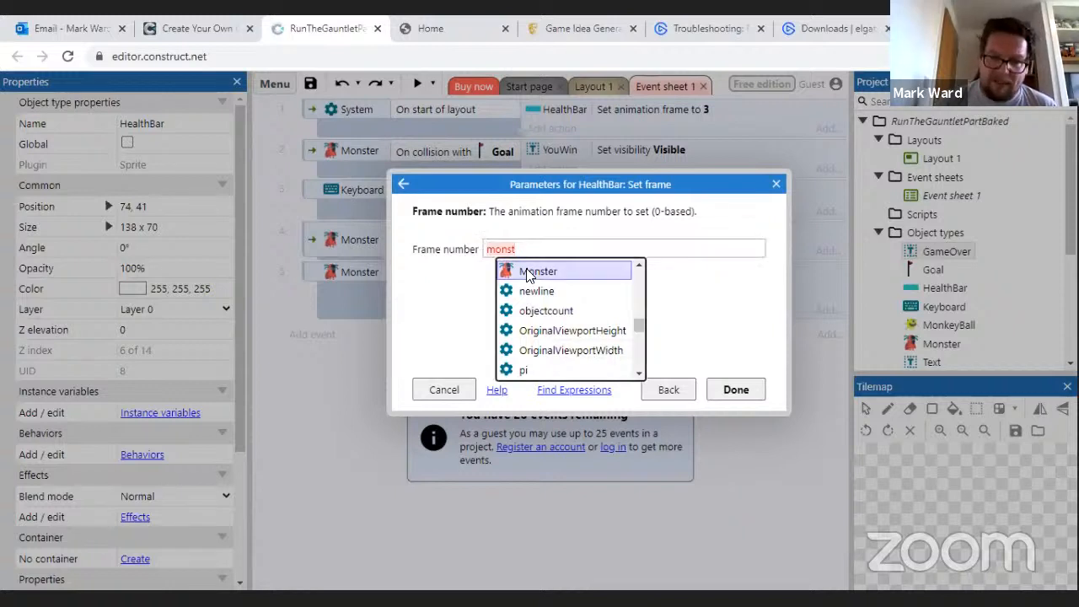
pyautogui.click(529, 273)
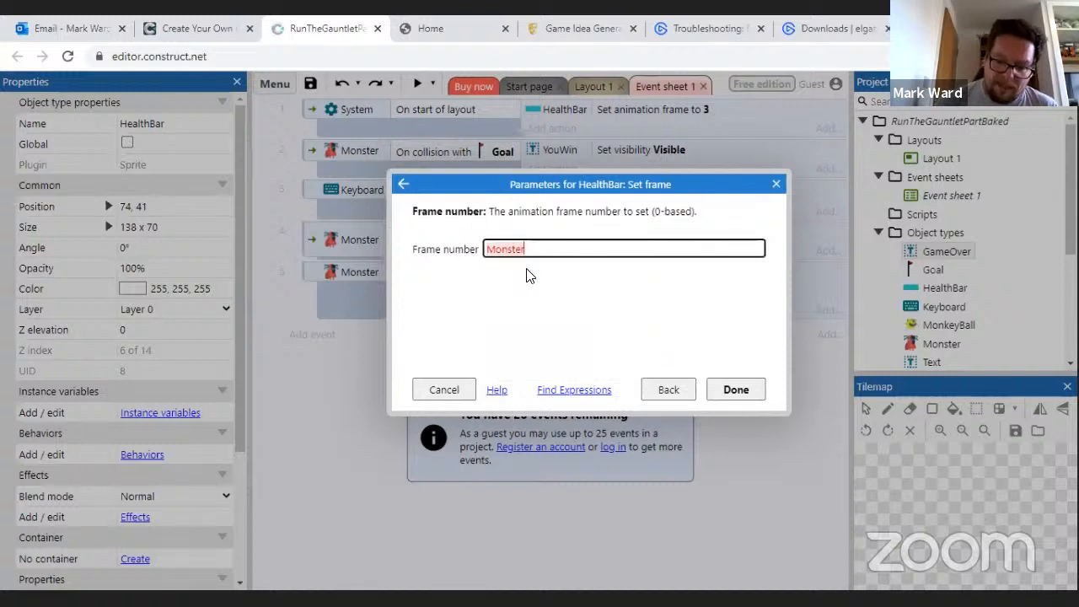
pyautogui.write('.')
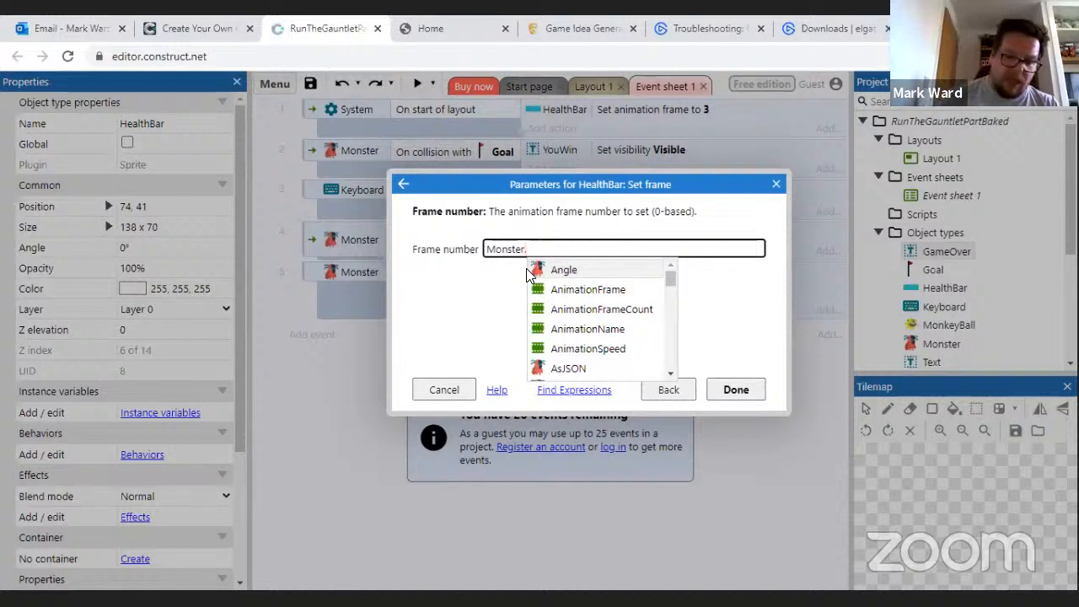
pyautogui.write('heat')
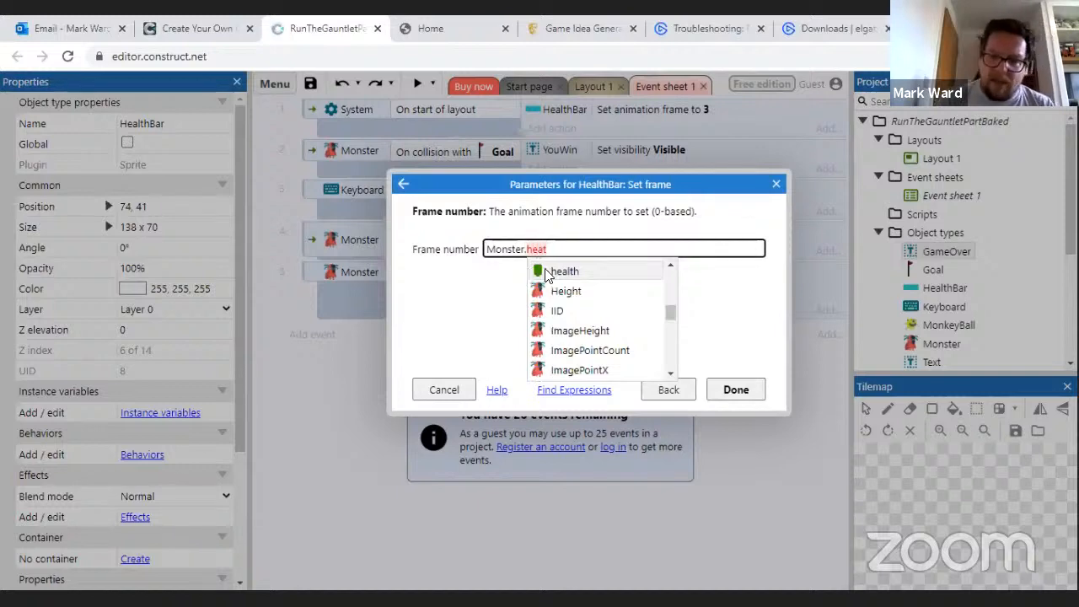
pyautogui.click(558, 272)
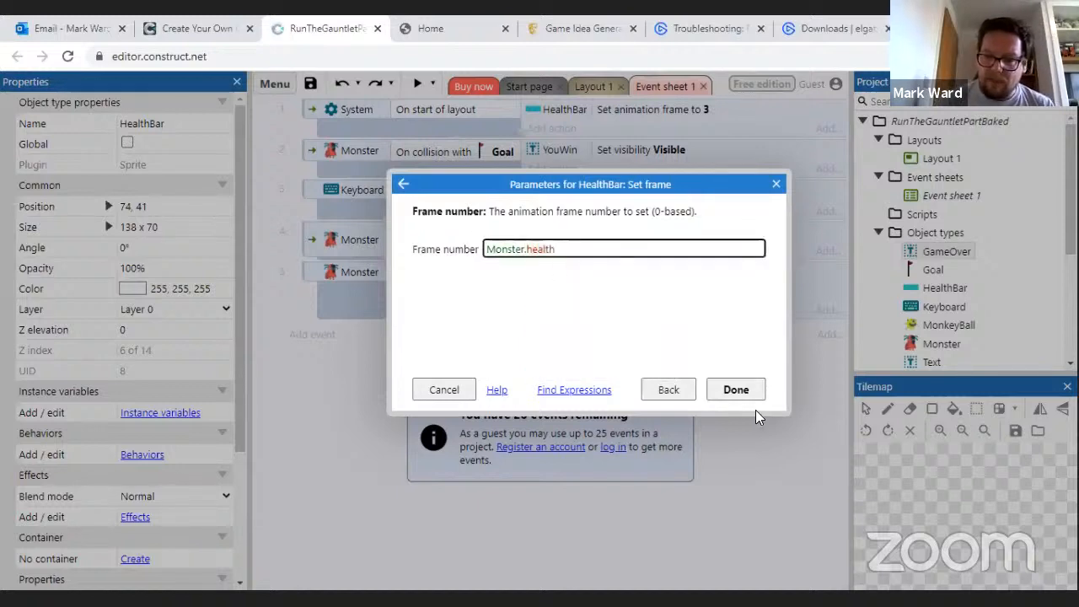
pyautogui.click(746, 391)
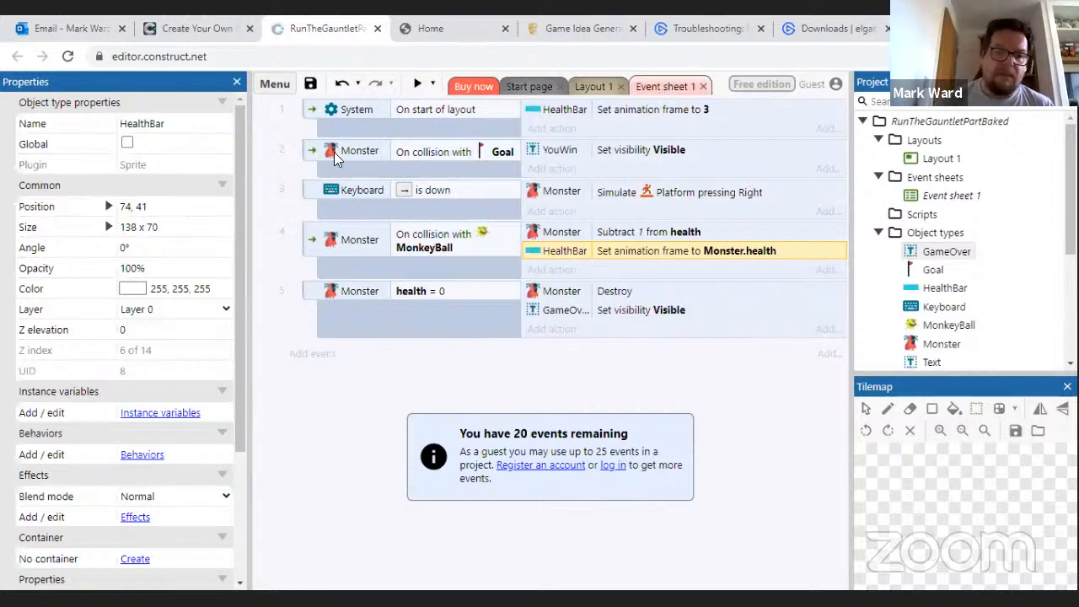
# Preview the game and run it twice, moving the Monster right through the MonkeyBalls to test the health bar and Game over text
pyautogui.click(409, 83)
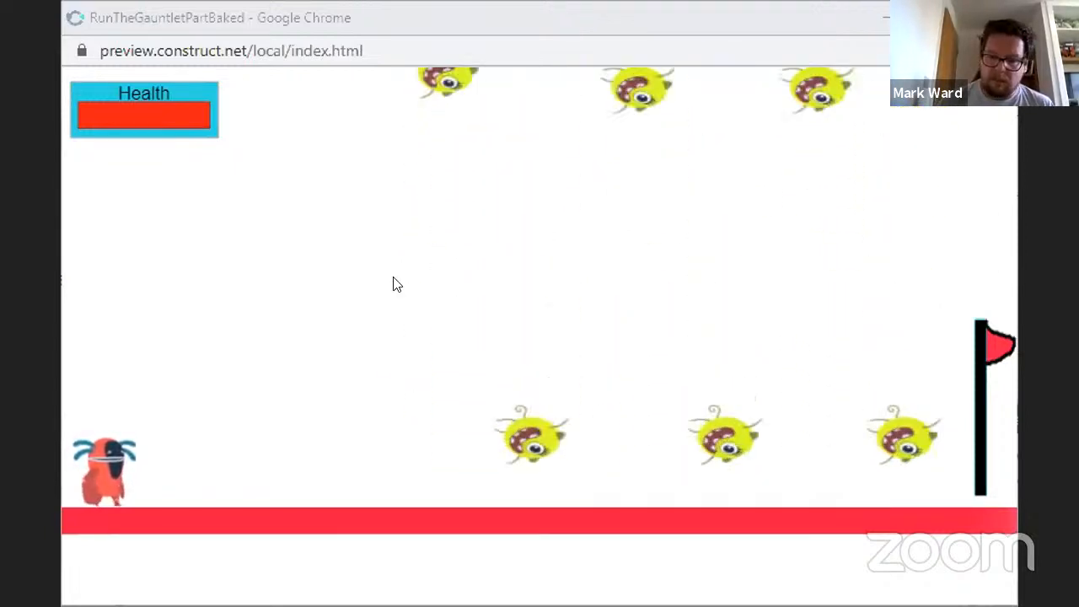
pyautogui.press('Right')
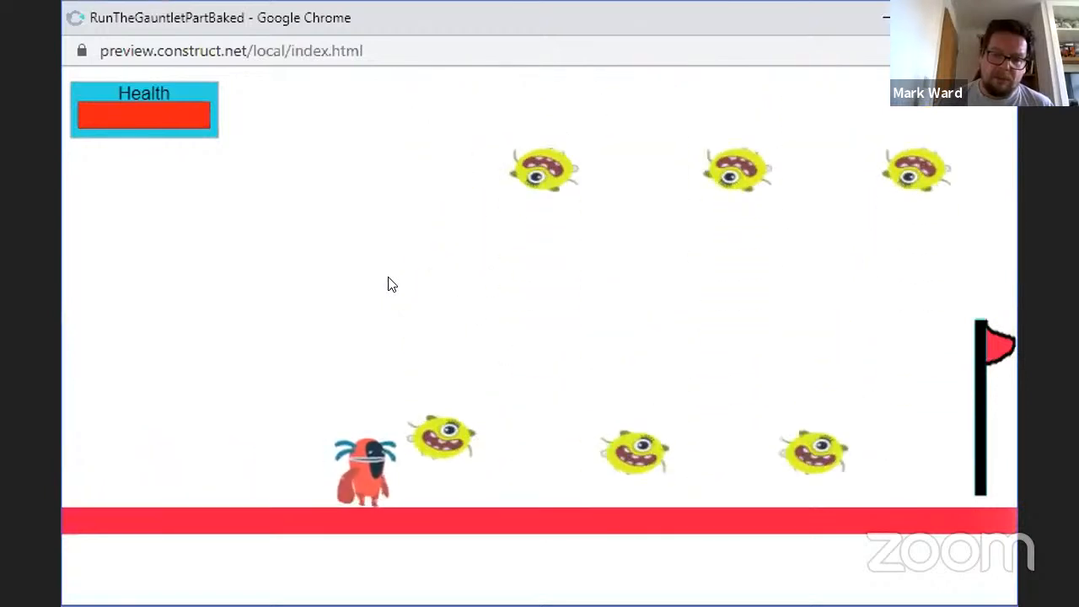
pyautogui.press('Right')
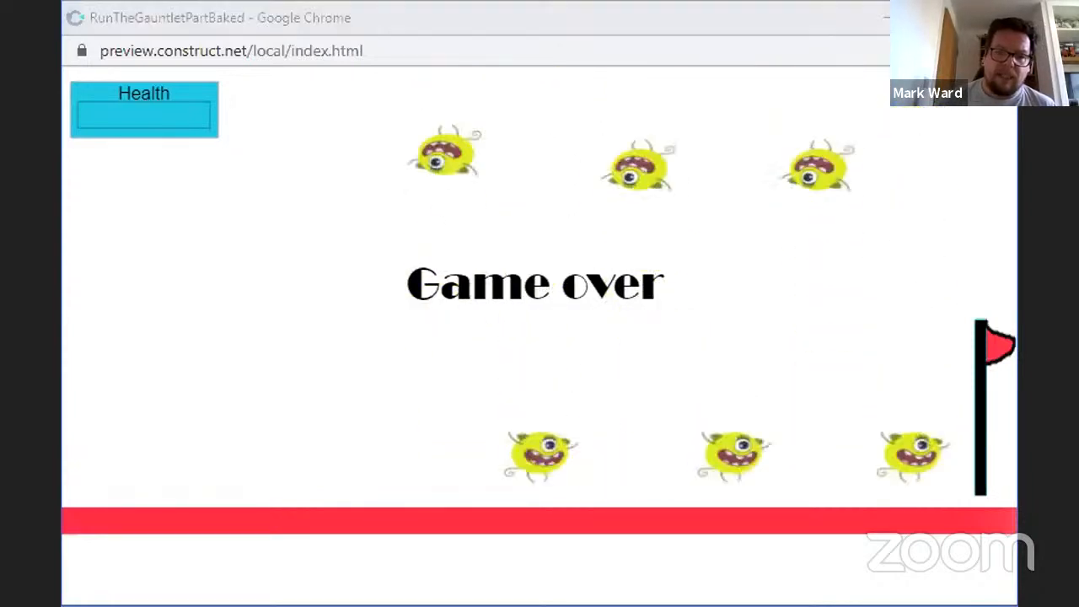
pyautogui.click(294, 393)
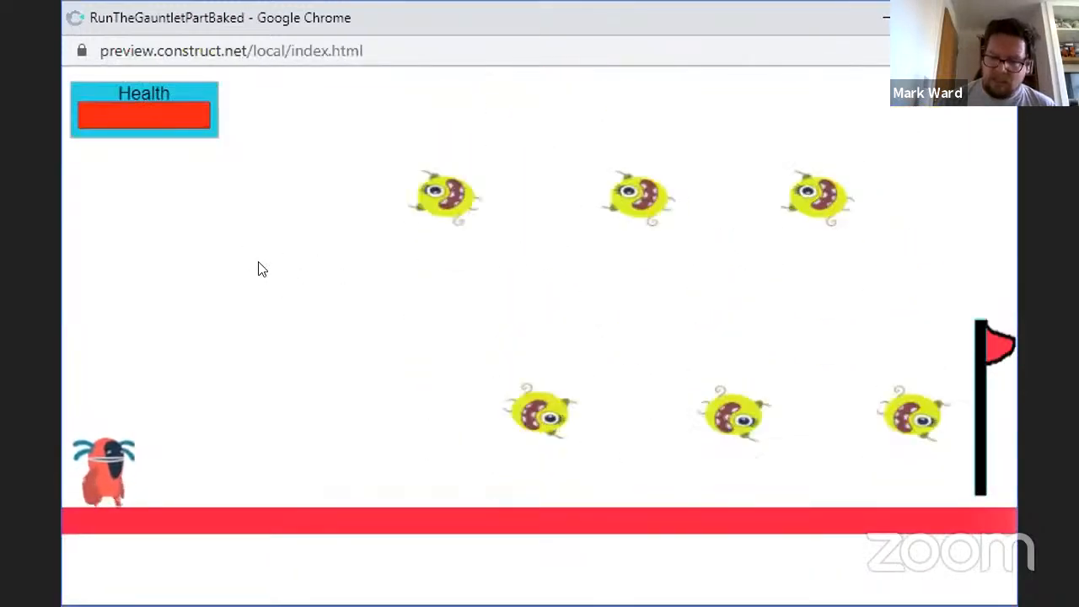
pyautogui.press('Right')
pyautogui.press('Right')
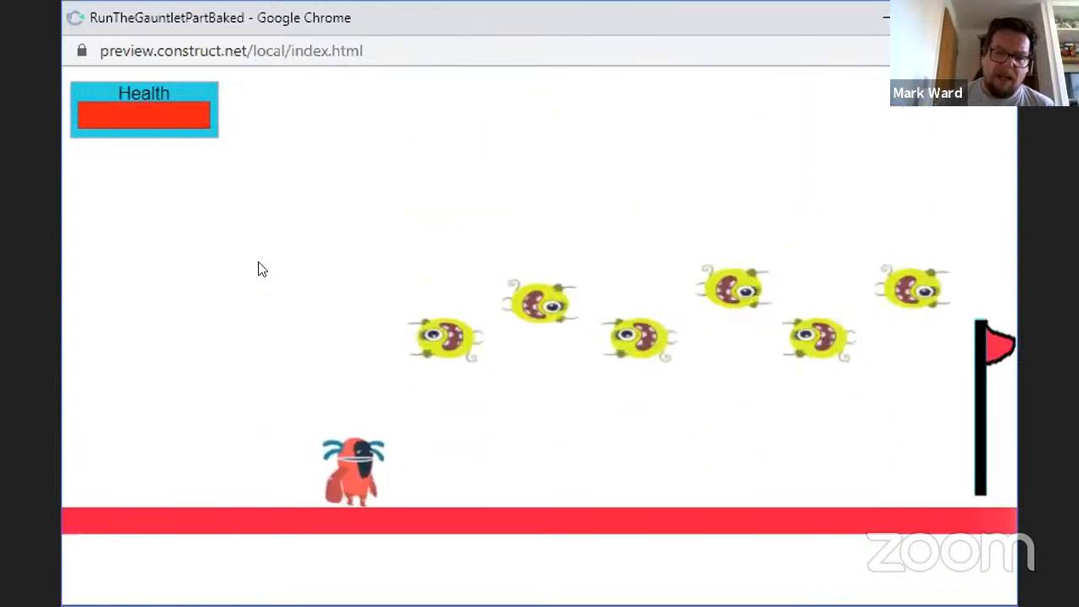
pyautogui.press('Right')
pyautogui.press('Right')
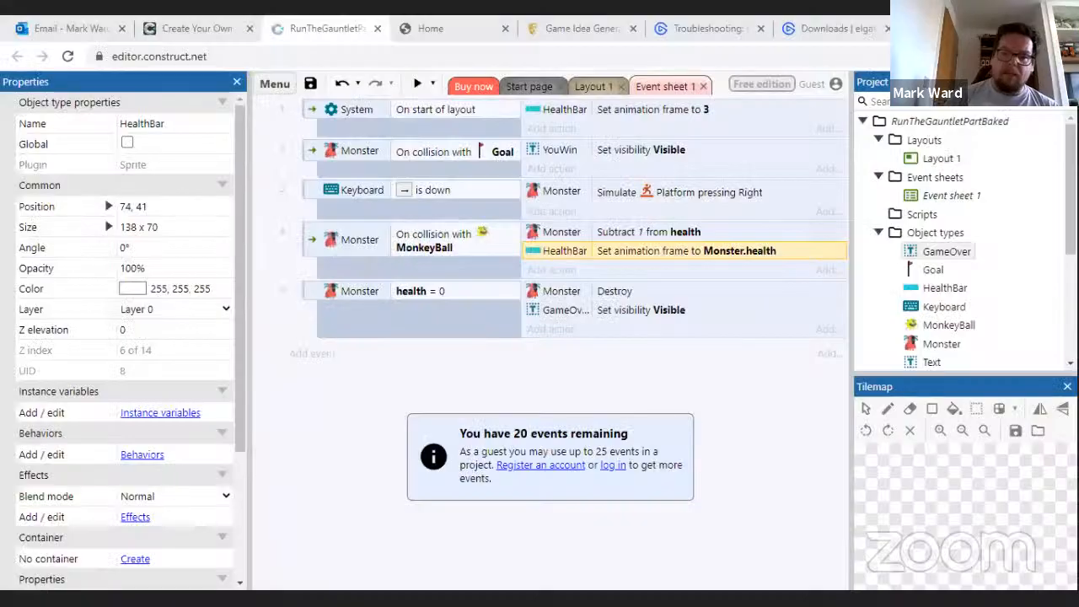
# Download a copy of the project with the file name runthegauntletsession3
pyautogui.click(291, 91)
pyautogui.moveTo(297, 113)
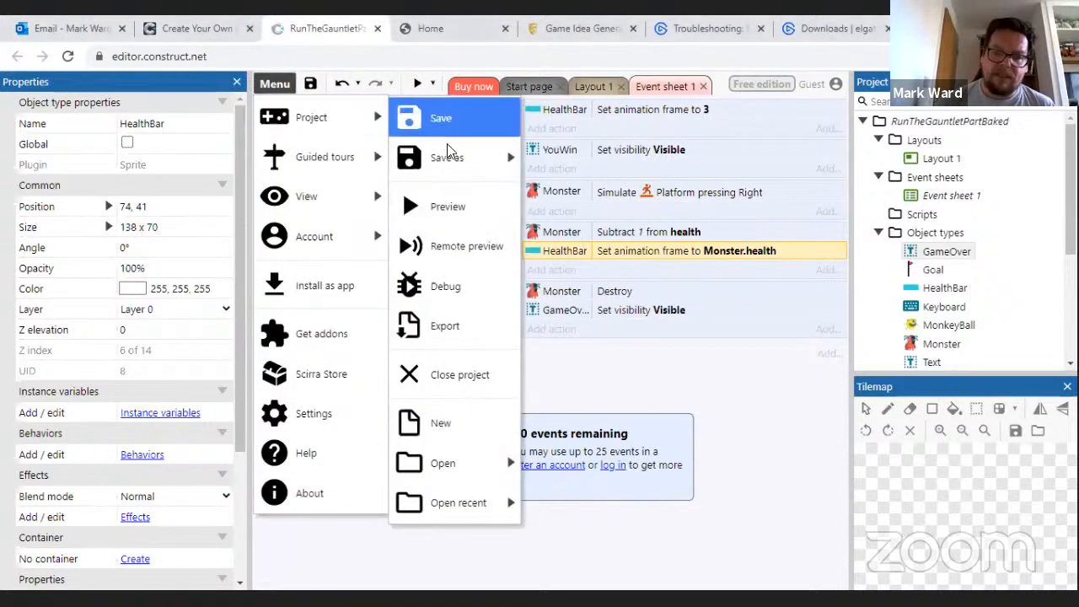
pyautogui.moveTo(450, 157)
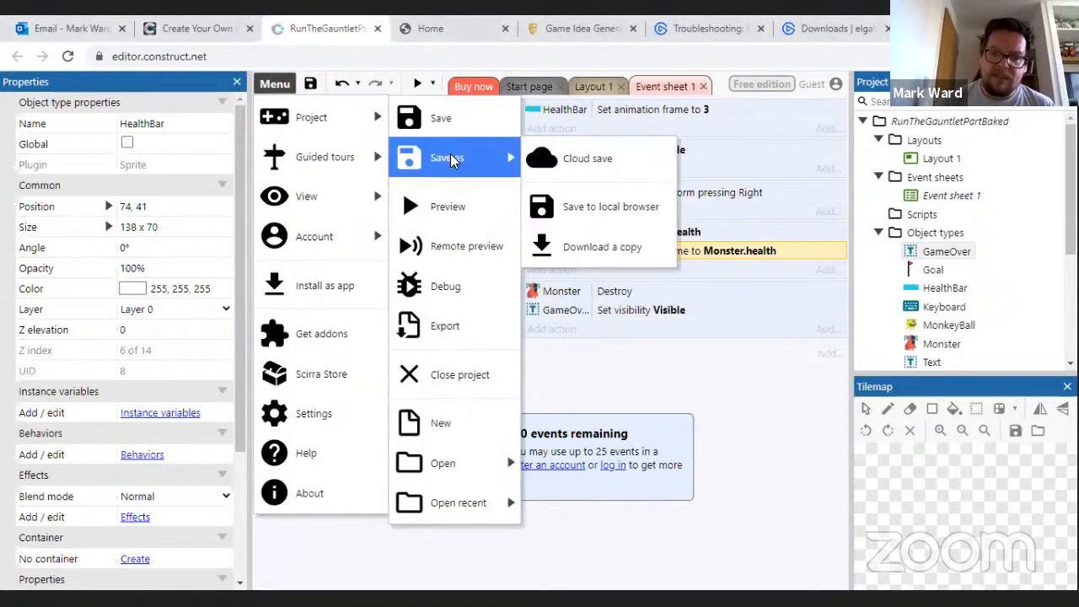
pyautogui.click(619, 248)
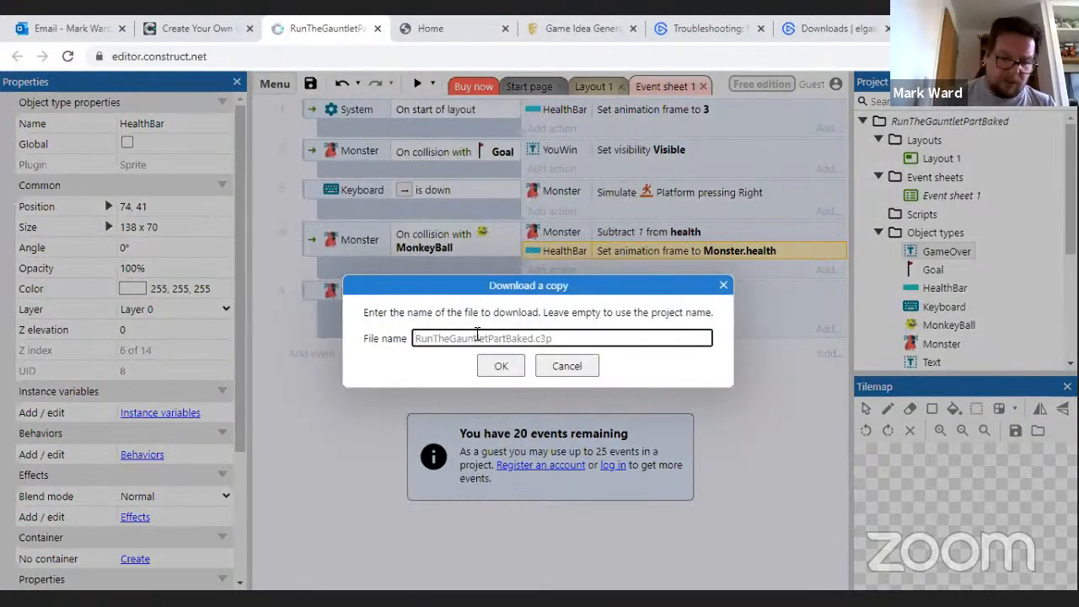
pyautogui.write('runthe')
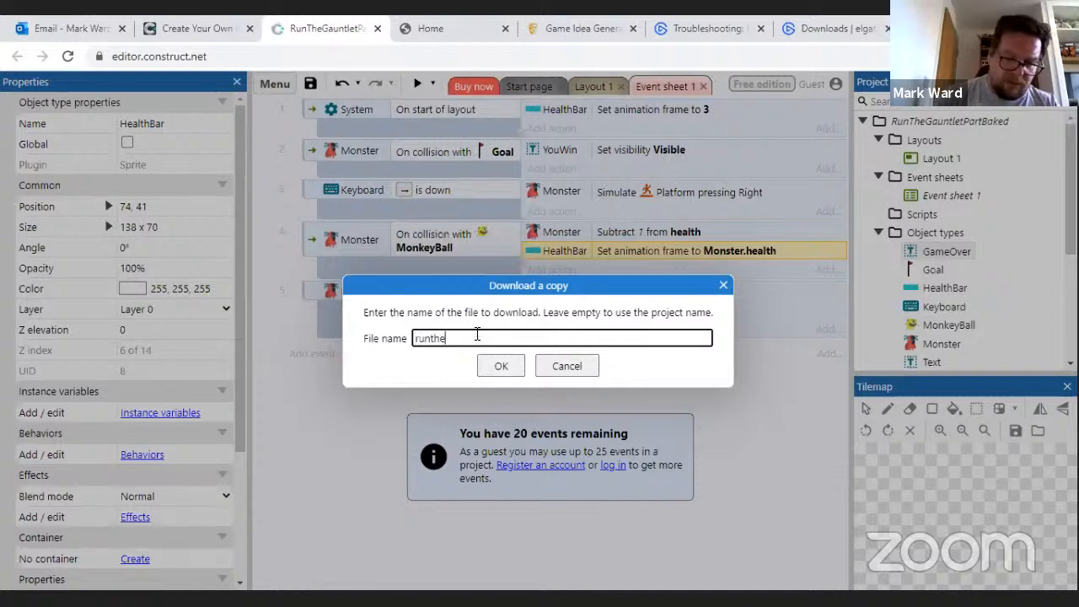
pyautogui.write('gauntletsession3')
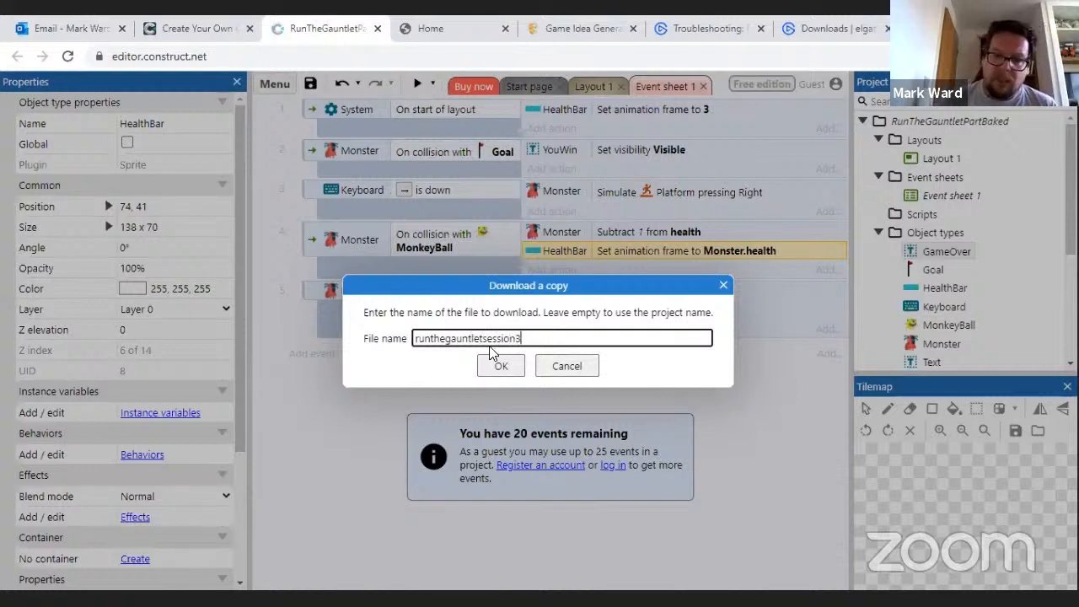
pyautogui.click(501, 366)
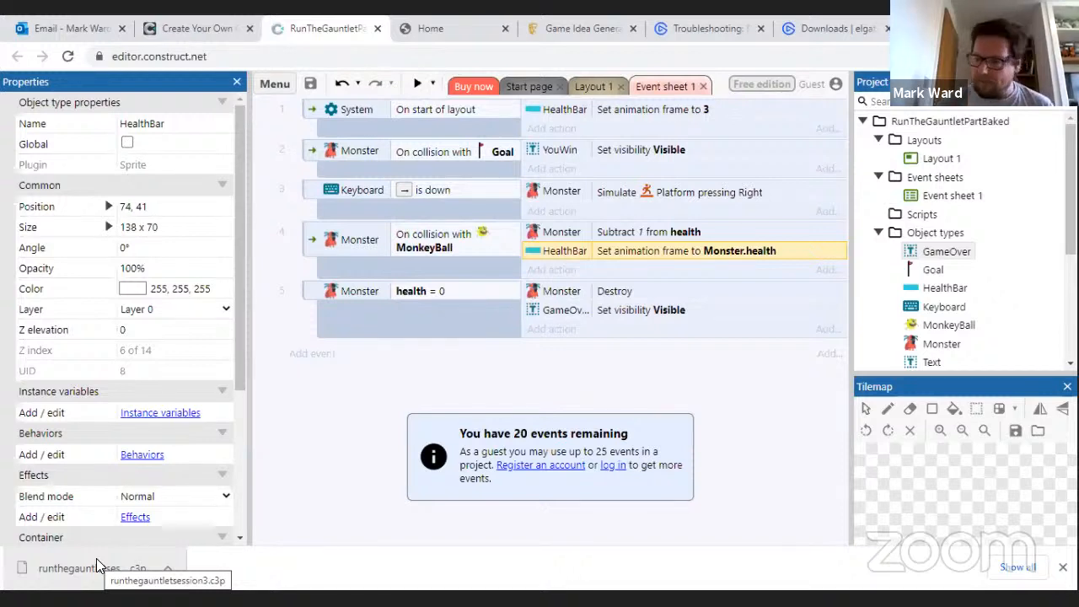
# Switch to the Digital Schoolhouse website and open the Algorithms & Programming category from its workshop resources
pyautogui.click(422, 40)
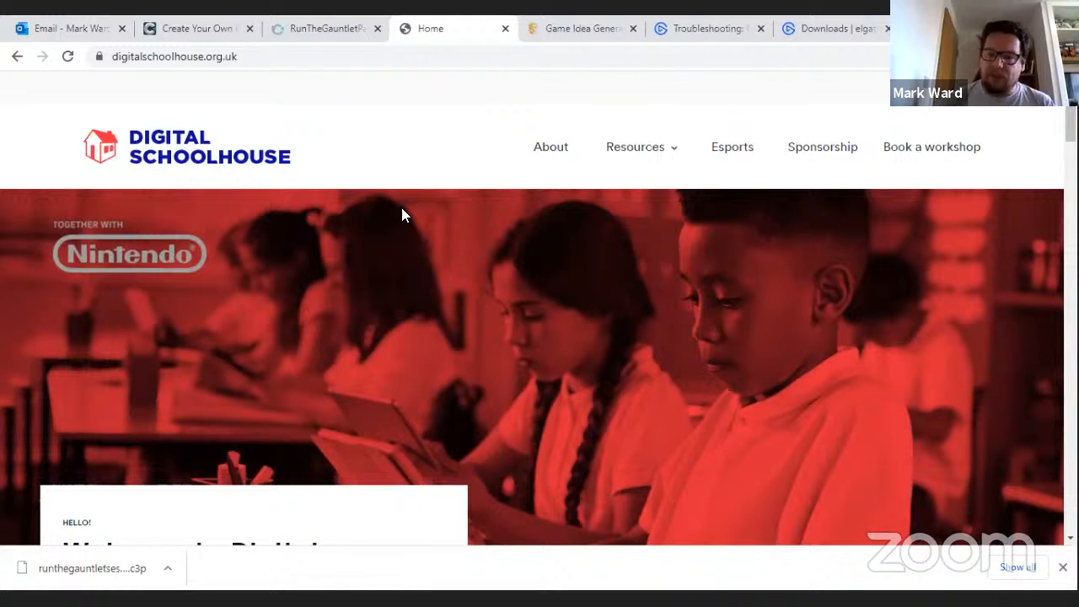
pyautogui.moveTo(665, 160)
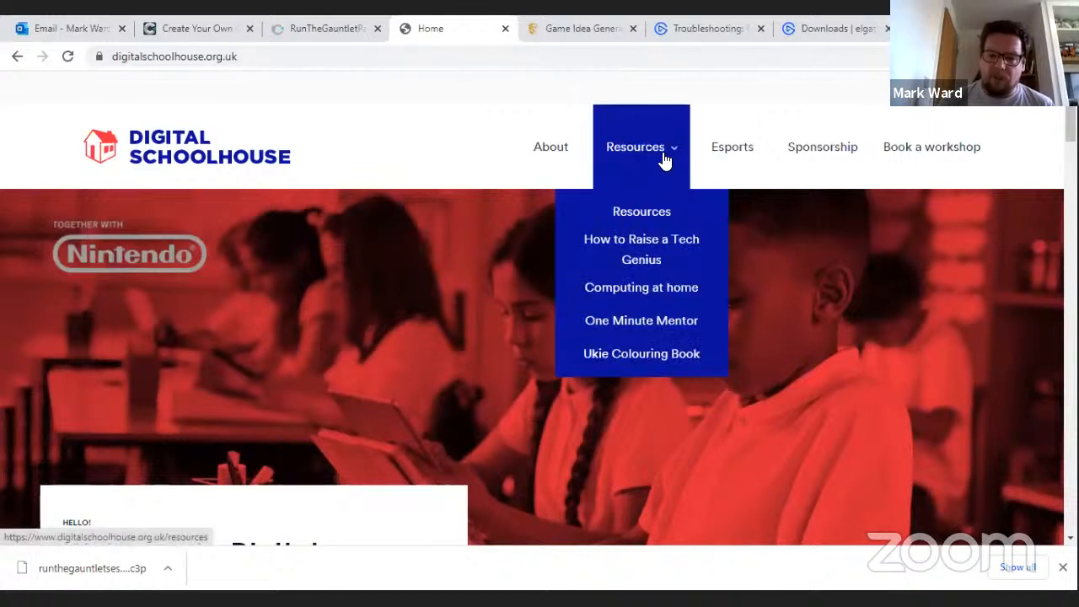
pyautogui.click(642, 215)
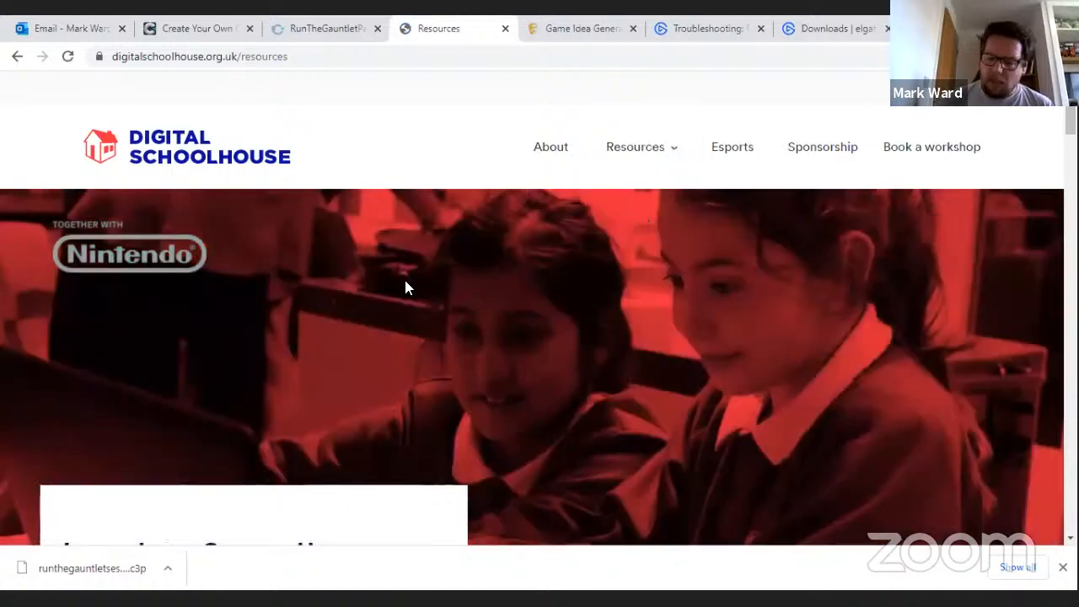
pyautogui.scroll(-5, 404, 287)
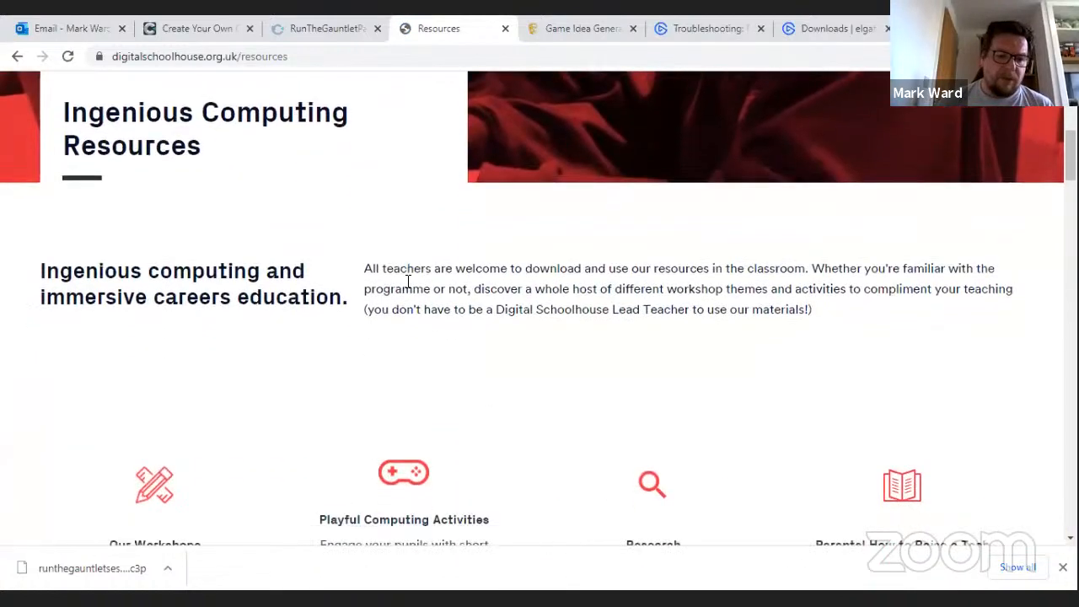
pyautogui.scroll(-2, 408, 284)
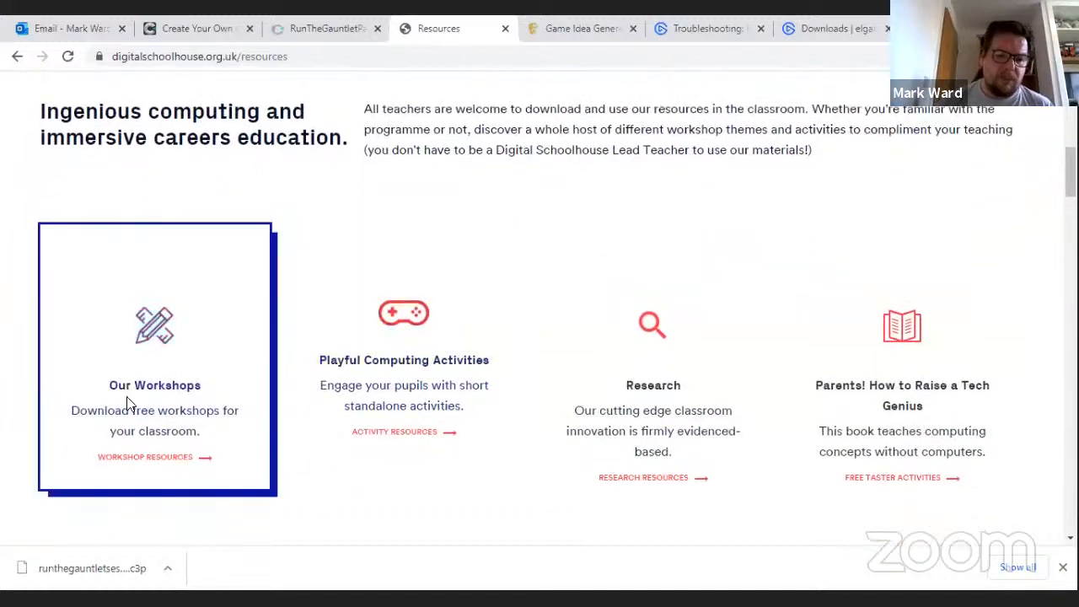
pyautogui.click(140, 458)
pyautogui.click(252, 398)
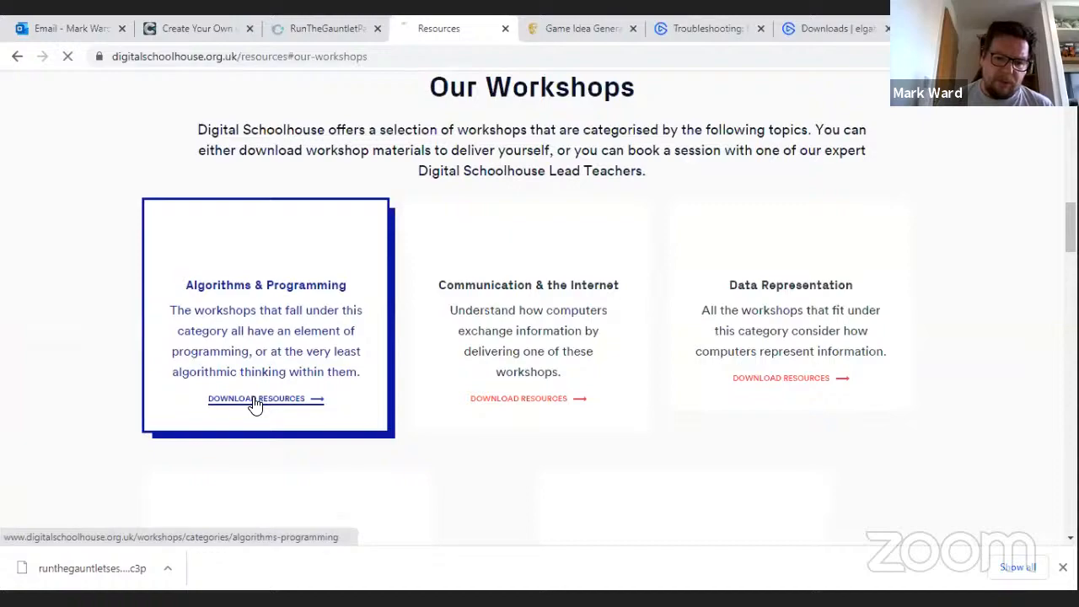
# Find the Part-Baked Games workshop in the Algorithms & Programming list and open its full description
pyautogui.scroll(-10, 256, 405)
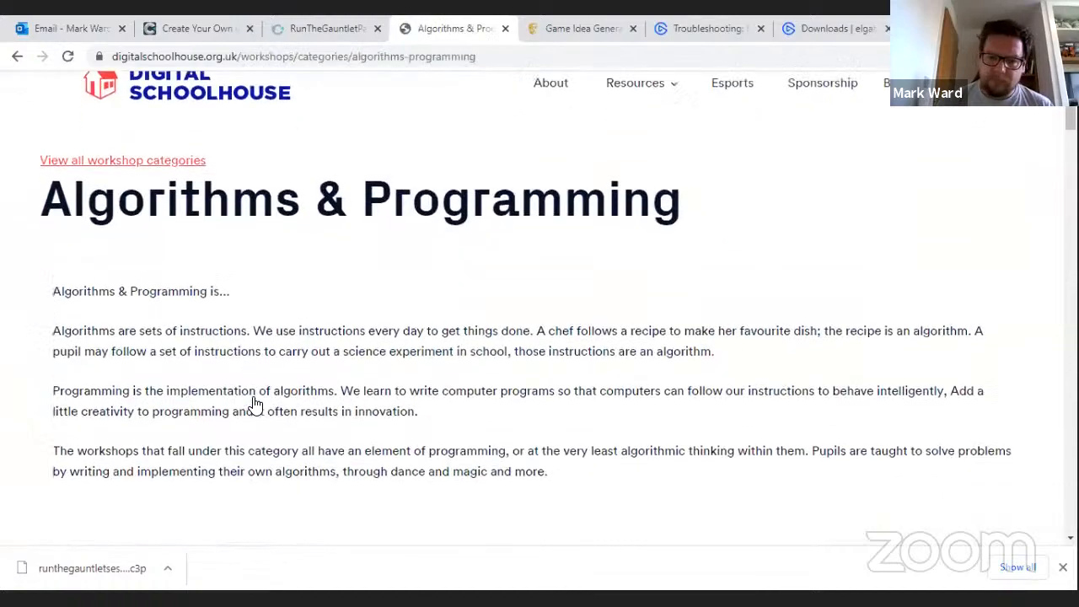
pyautogui.scroll(-13, 255, 405)
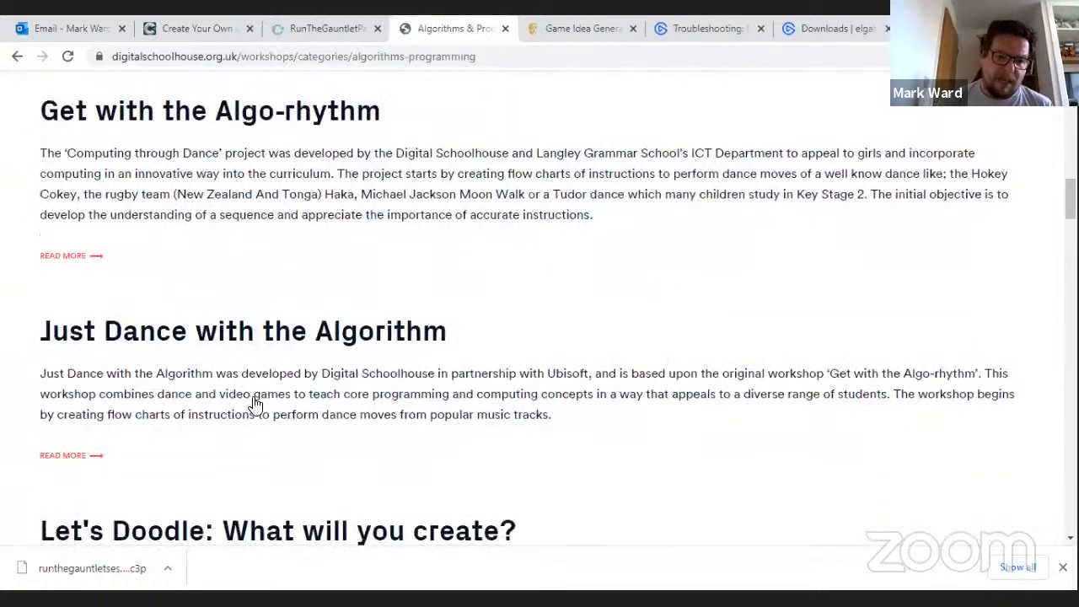
pyautogui.scroll(-6, 256, 404)
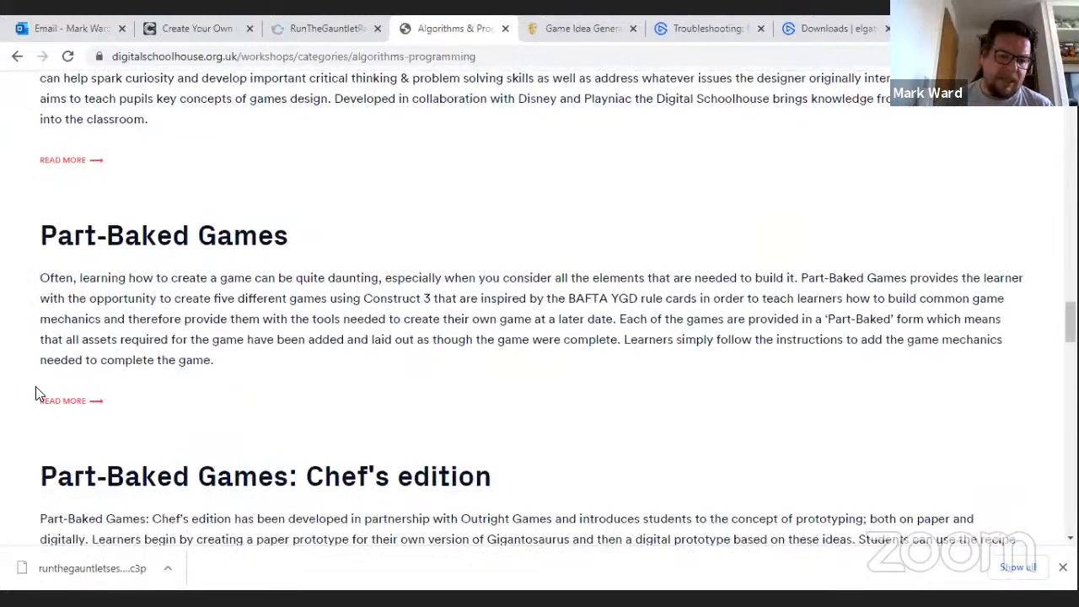
pyautogui.click(63, 402)
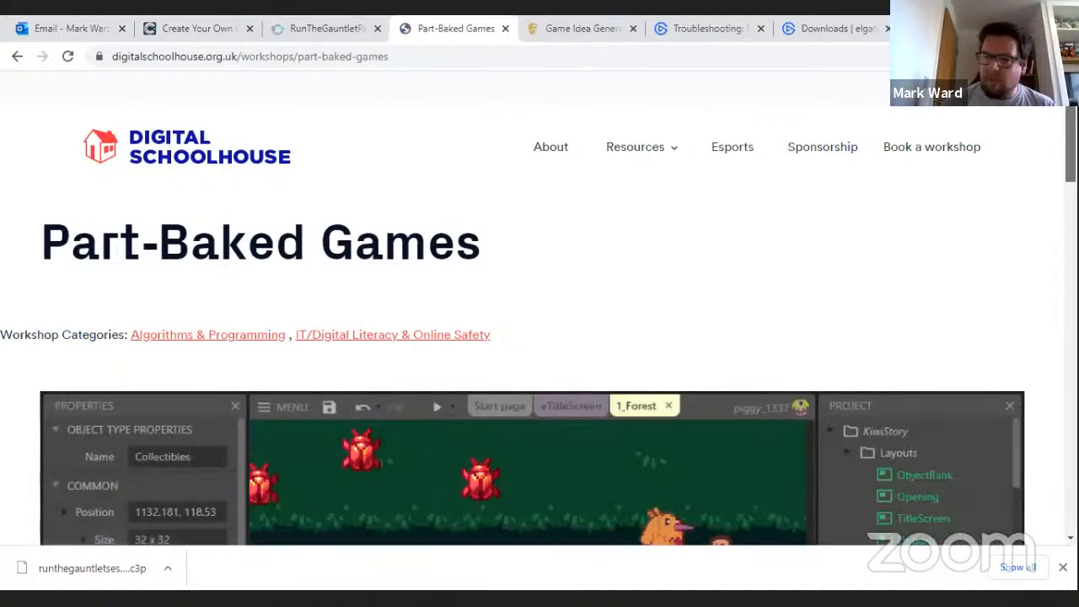
# Access all public files of the Part-Baked Games workshop in Google Drive and open the Part Baked Game Files folder
pyautogui.scroll(-7, 540, 338)
pyautogui.scroll(-2, 295, 334)
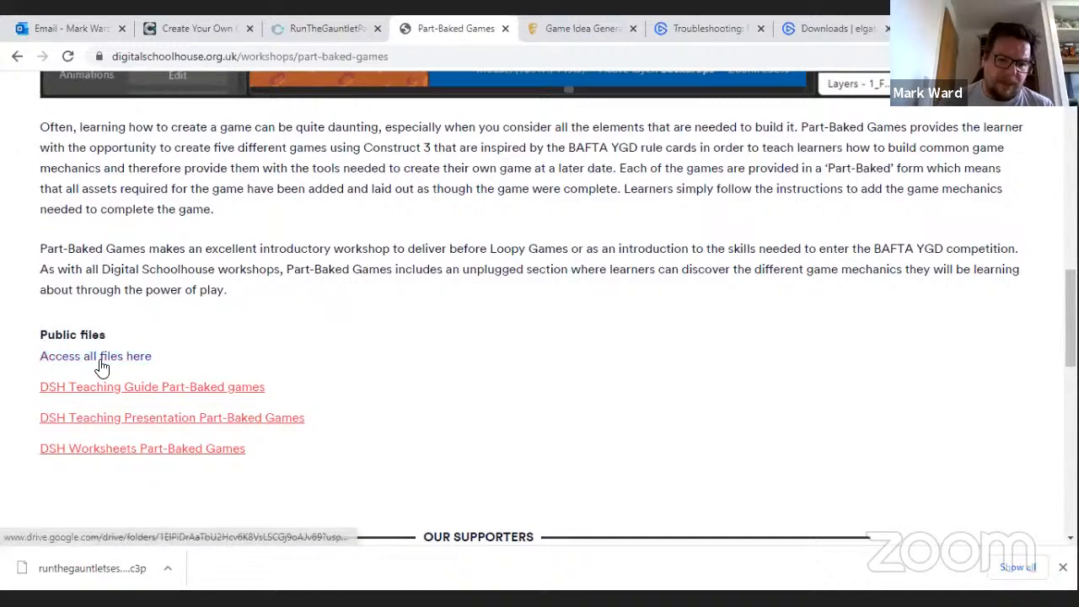
pyautogui.click(97, 364)
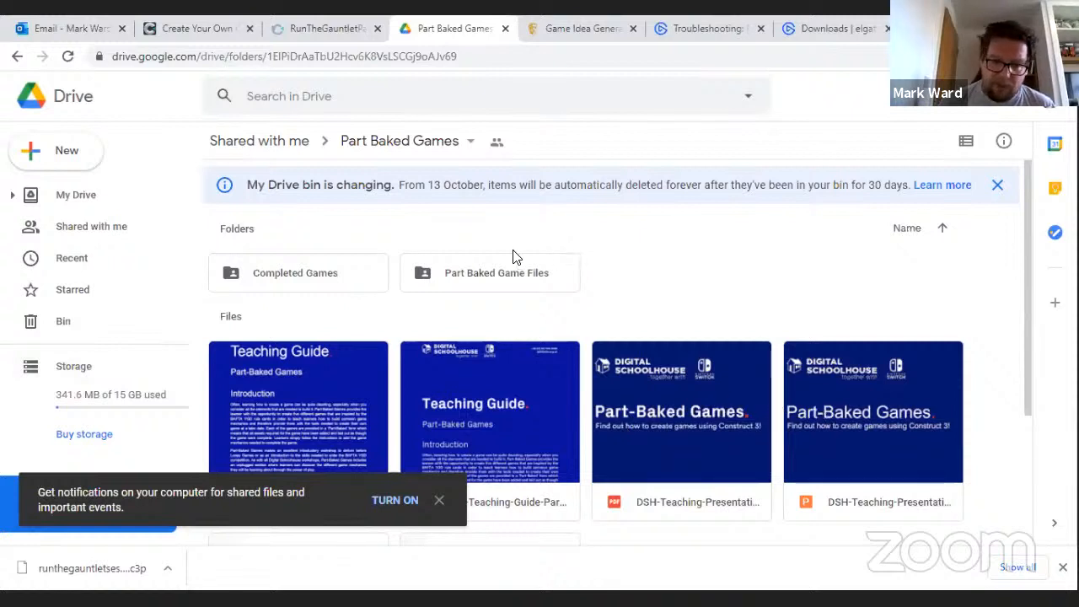
pyautogui.click(498, 281)
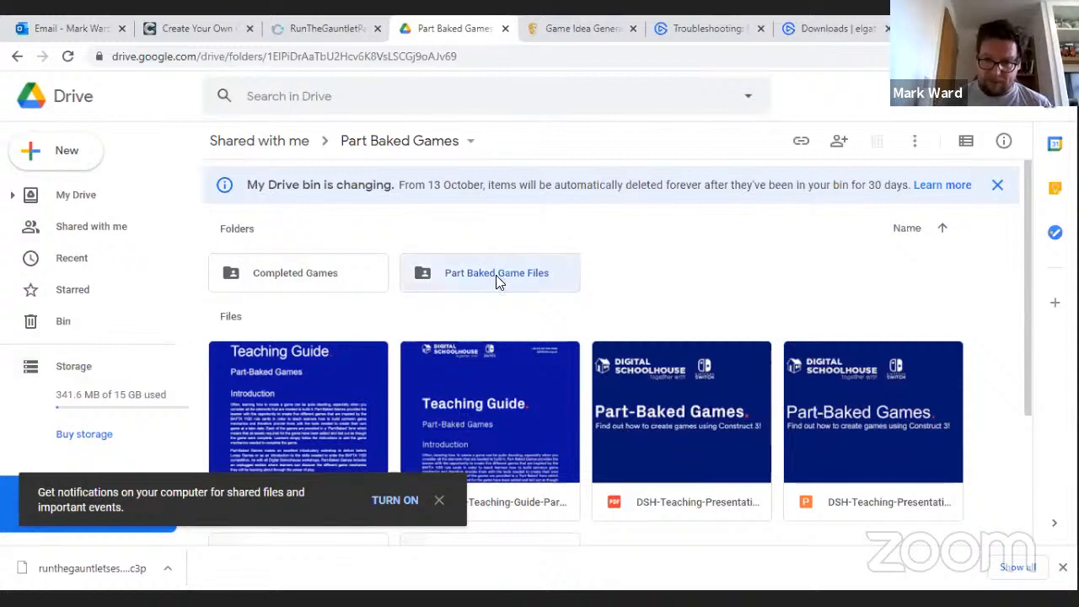
pyautogui.doubleClick(496, 275)
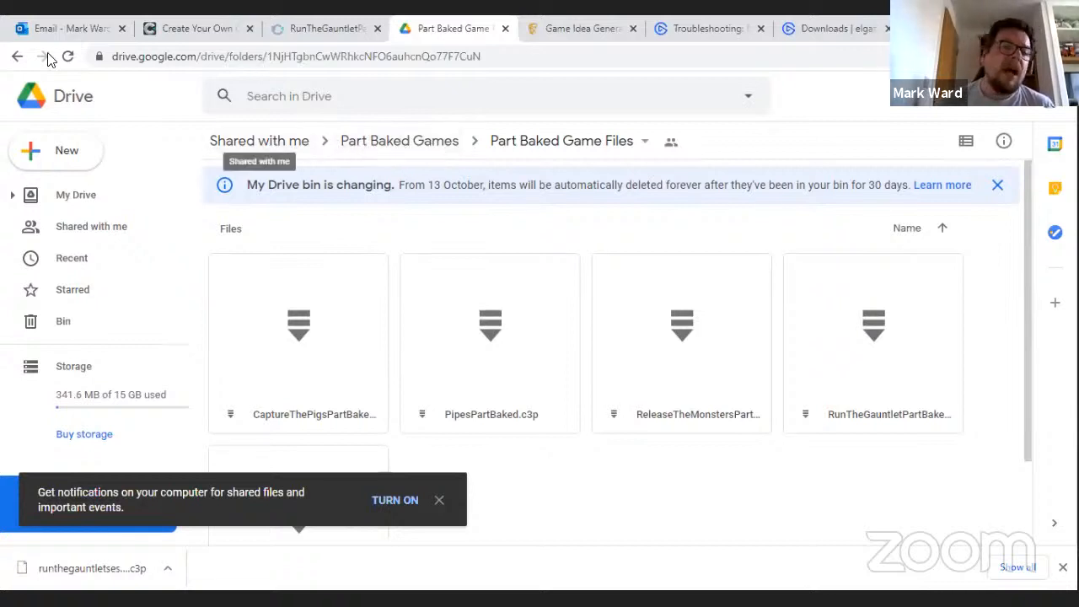
# Return to the Algorithms & Programming workshop list and look through the workshops below Part-Baked Games
pyautogui.click(17, 56)
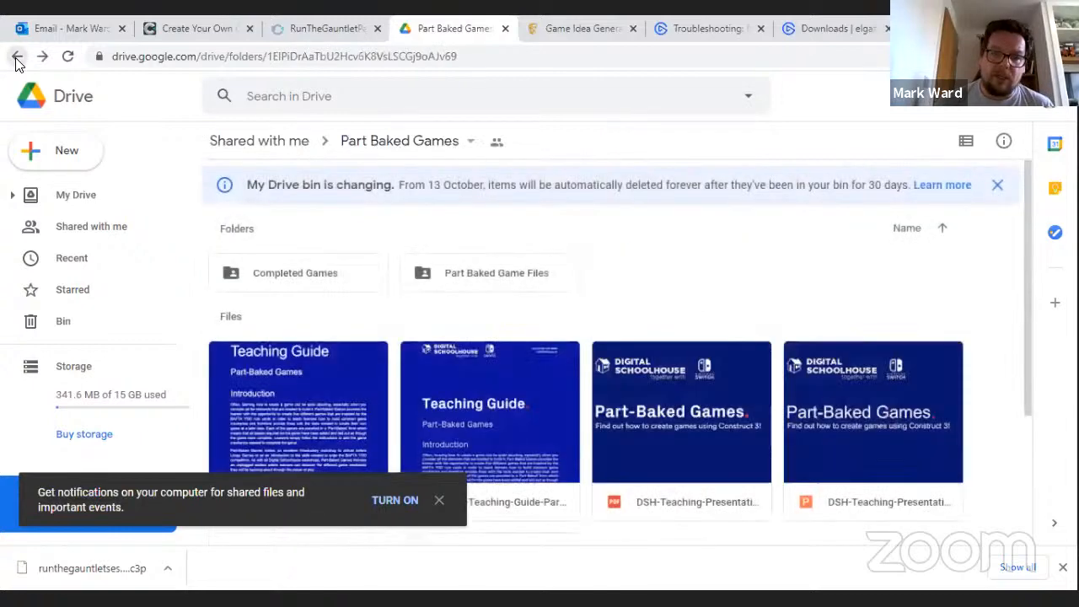
pyautogui.click(17, 56)
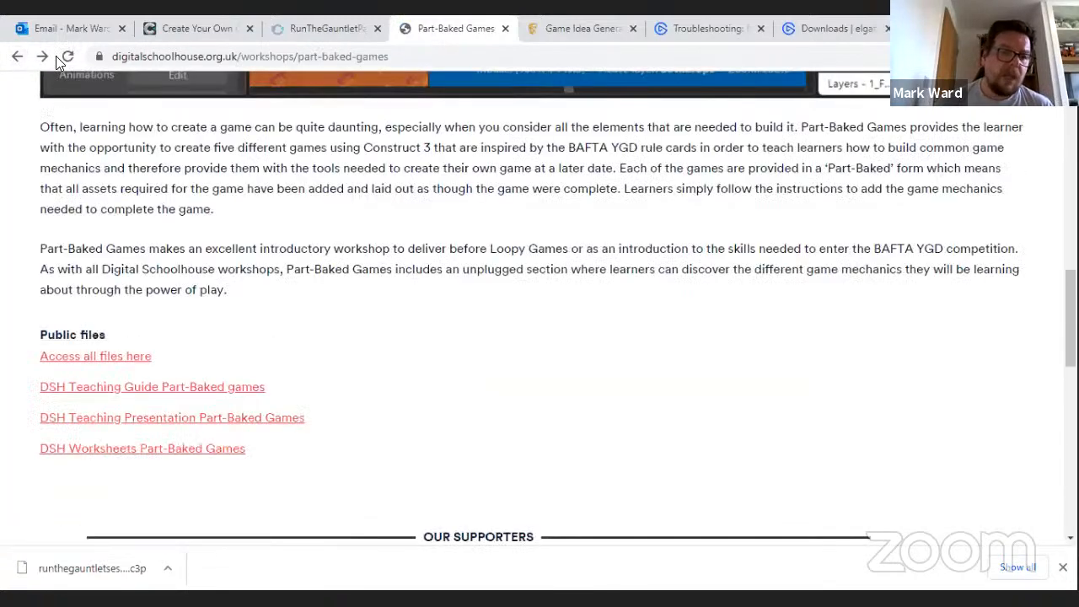
pyautogui.click(17, 56)
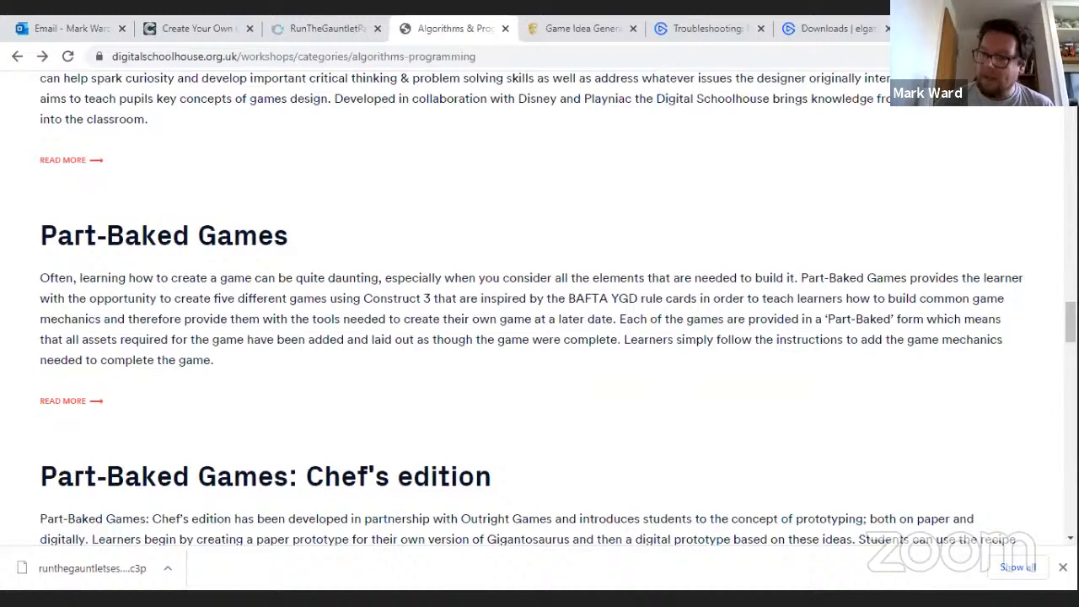
pyautogui.scroll(-5, 905, 354)
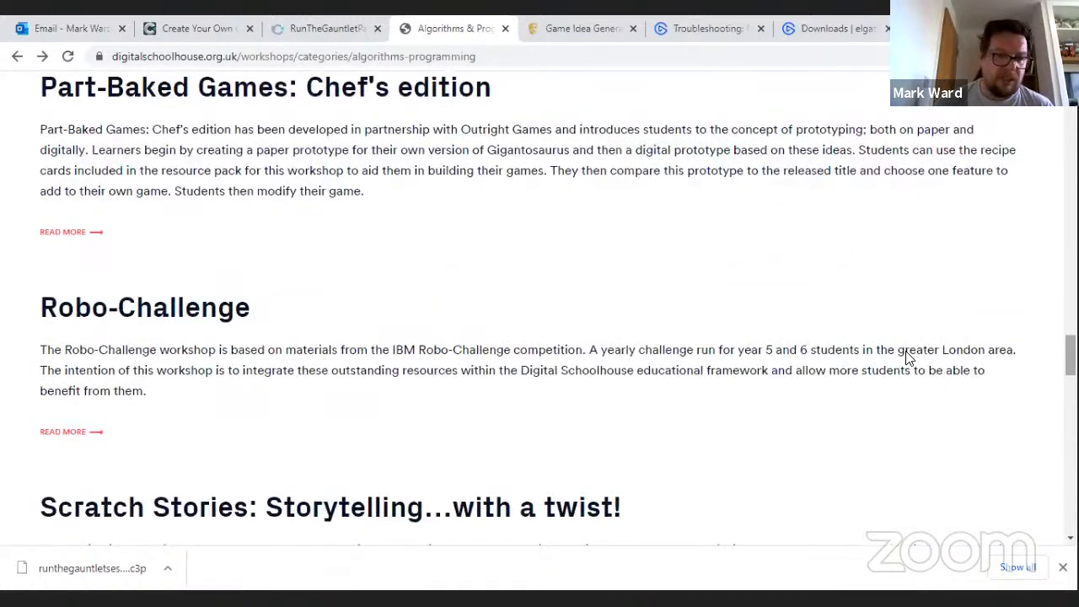